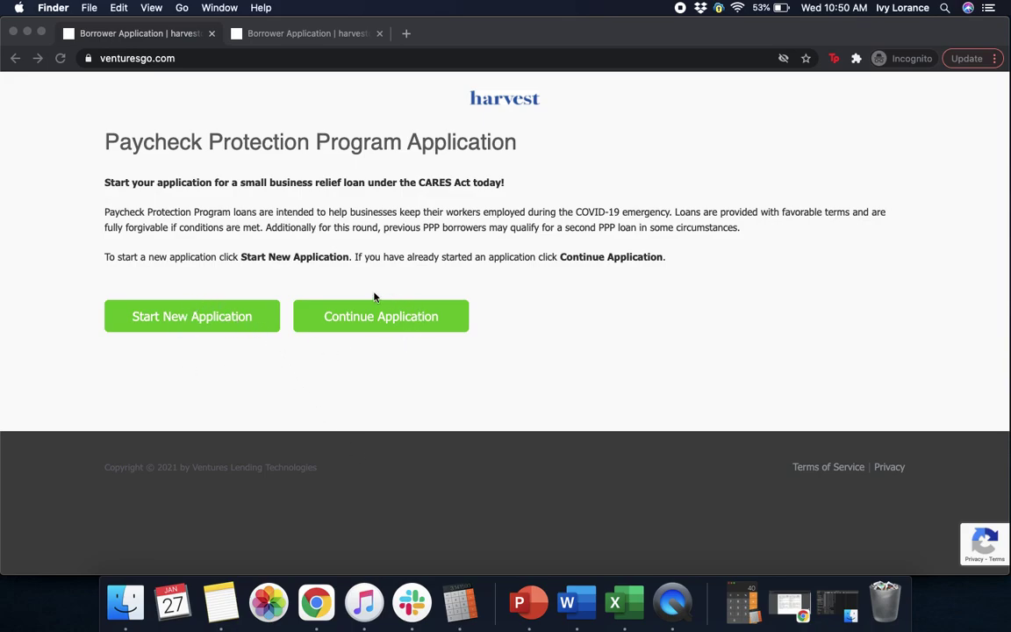
Bring the Chrome window with the PPP application page to the front.
click(202, 317)
Start a new application, email its link to the saved address, and switch to the full form tab.
click(189, 324)
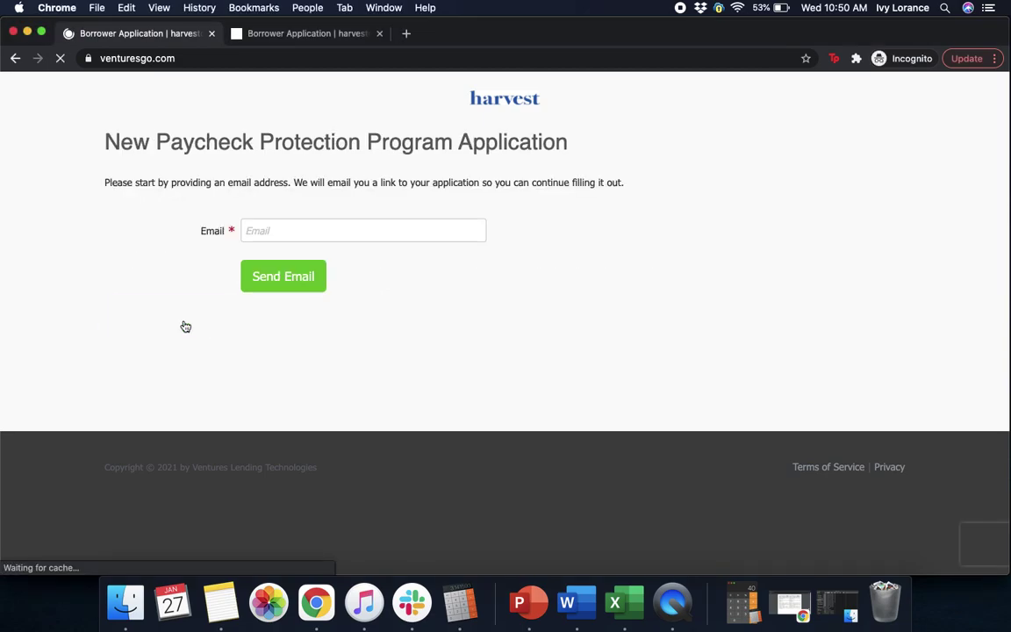
click(263, 232)
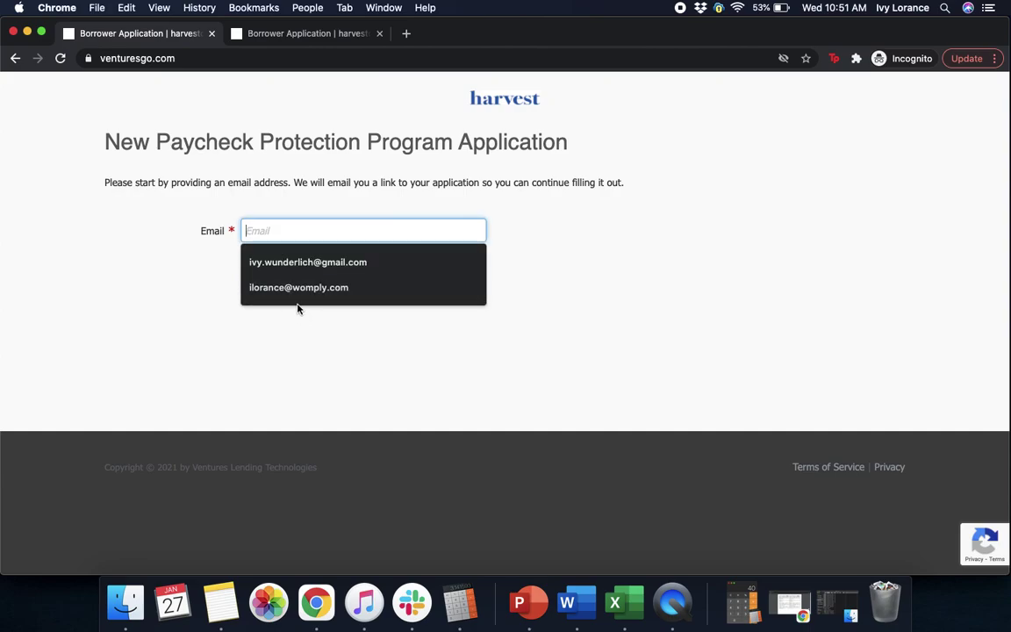
click(299, 287)
click(285, 277)
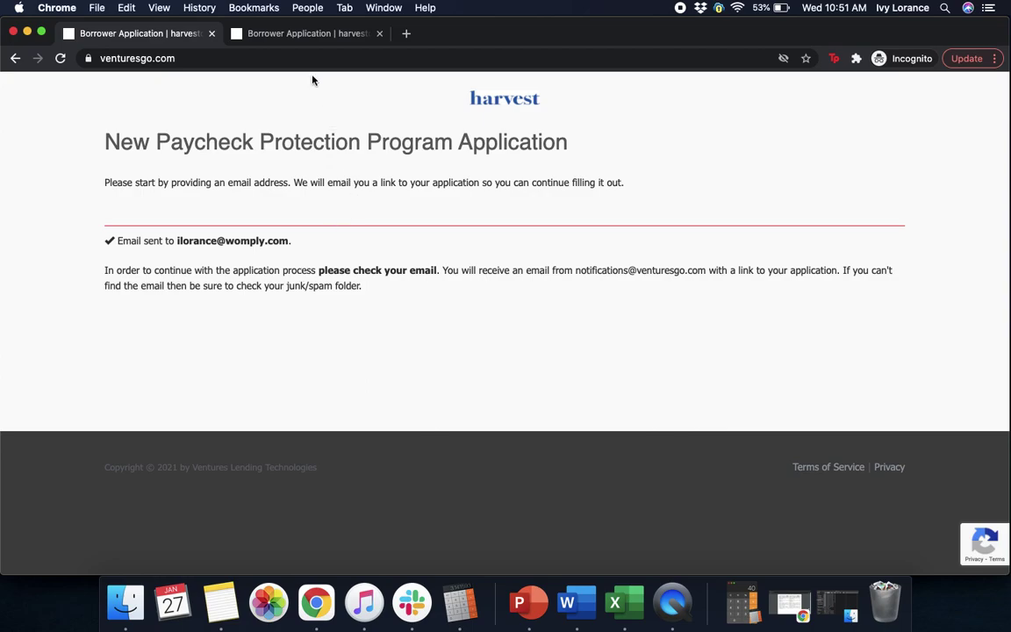
click(304, 39)
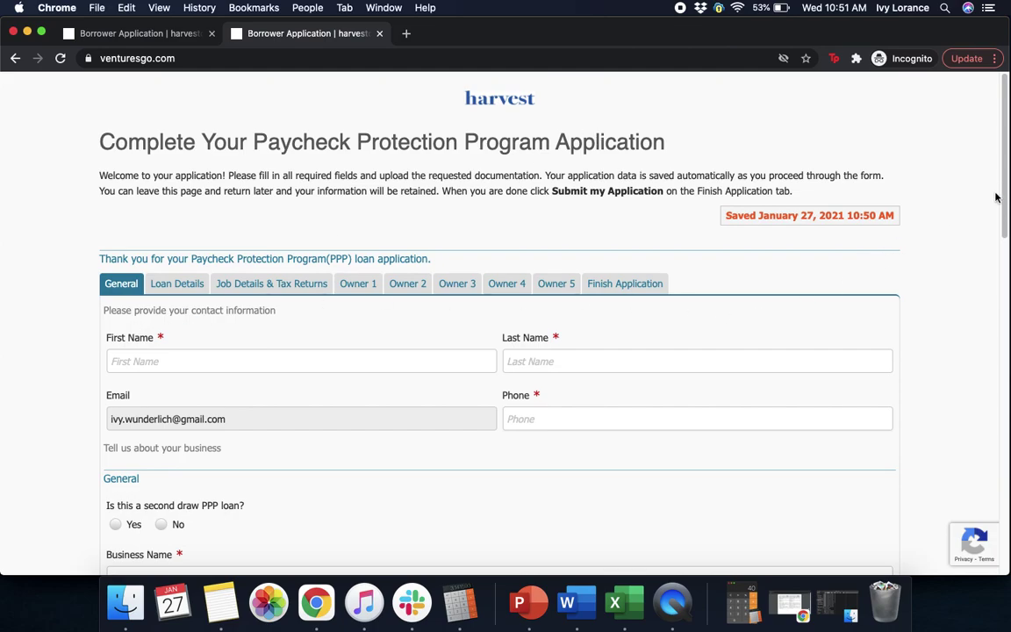
Enter the contact's first and last name.
drag(1008, 217, 1000, 268)
click(315, 217)
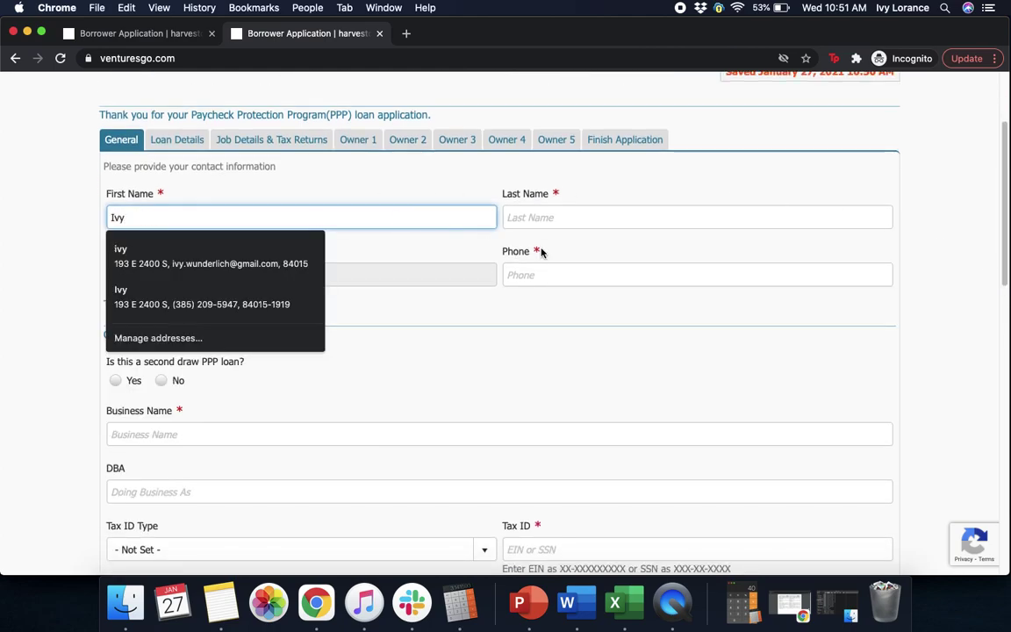
key(Escape)
click(637, 216)
key(Escape)
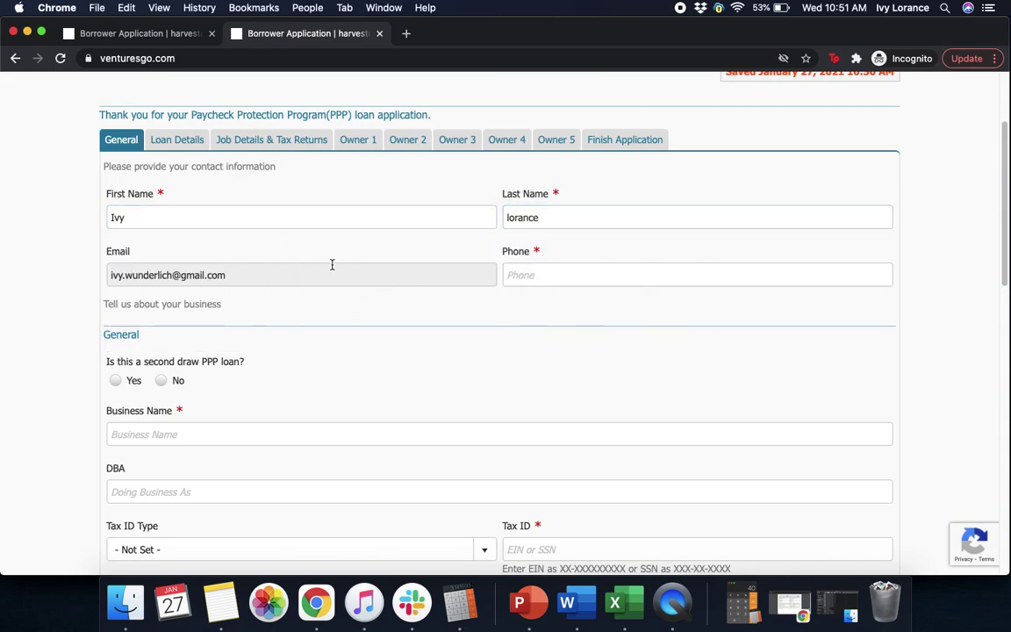
Enter the contact's phone number and answer Yes to the second draw loan question.
click(553, 276)
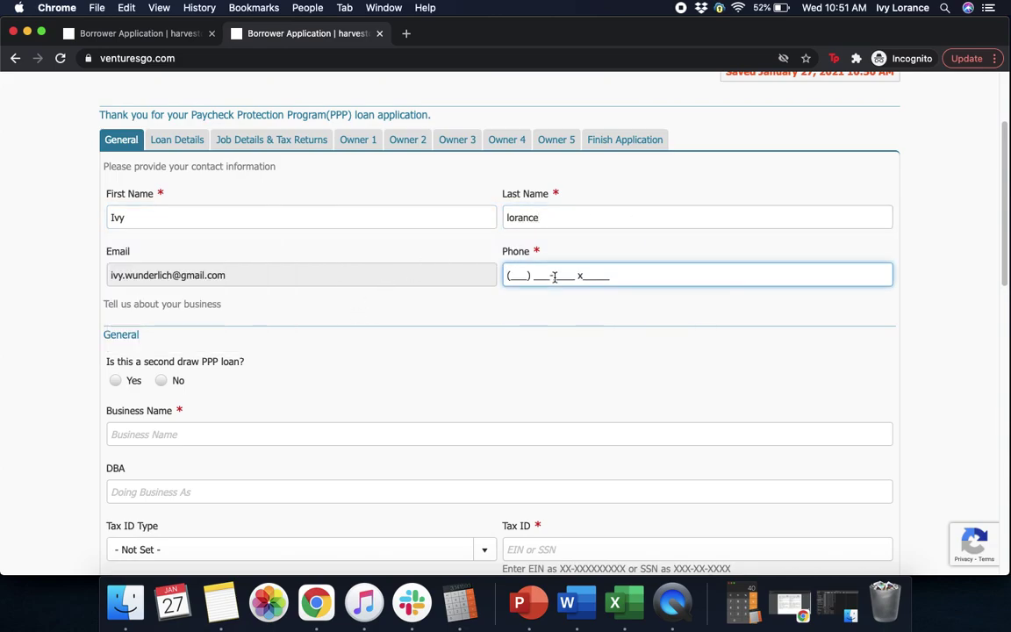
click(476, 355)
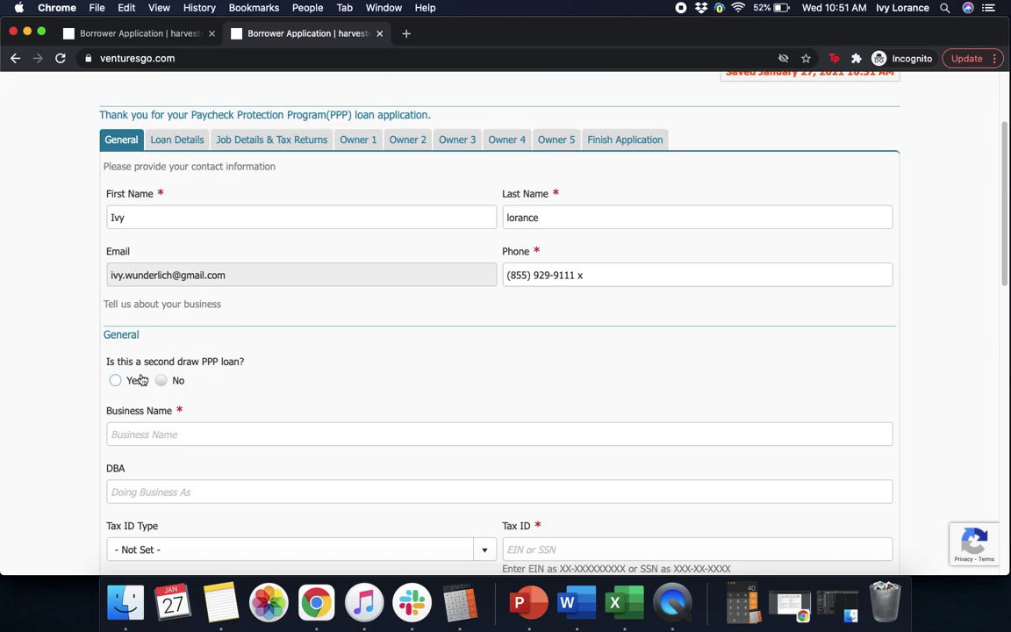
click(117, 381)
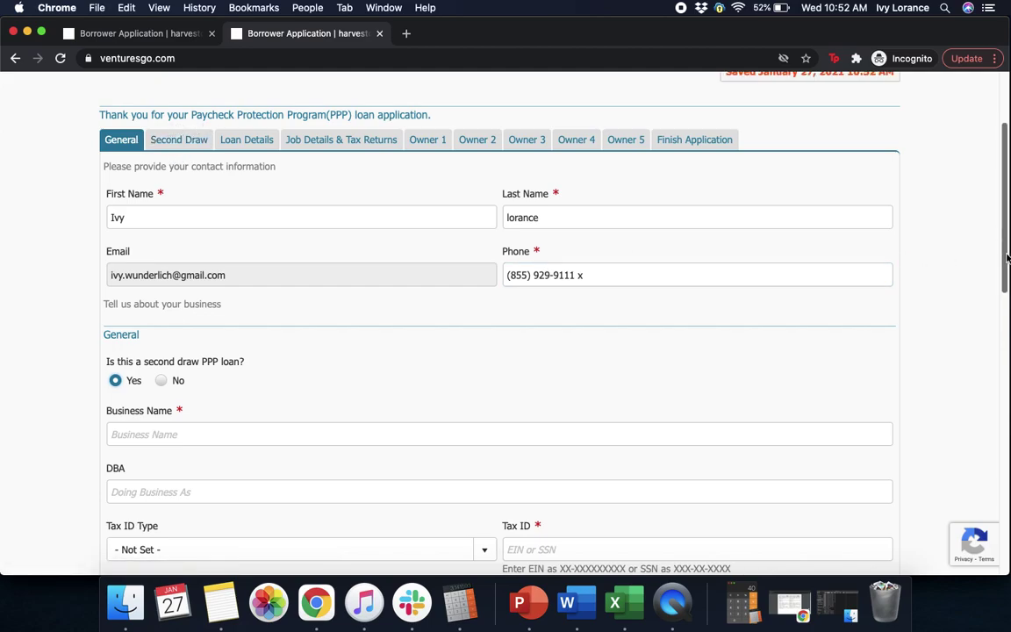
scroll(641, 293, down, 5)
Enter the business name 'Oto analytics' with DBA 'Womply'.
click(470, 255)
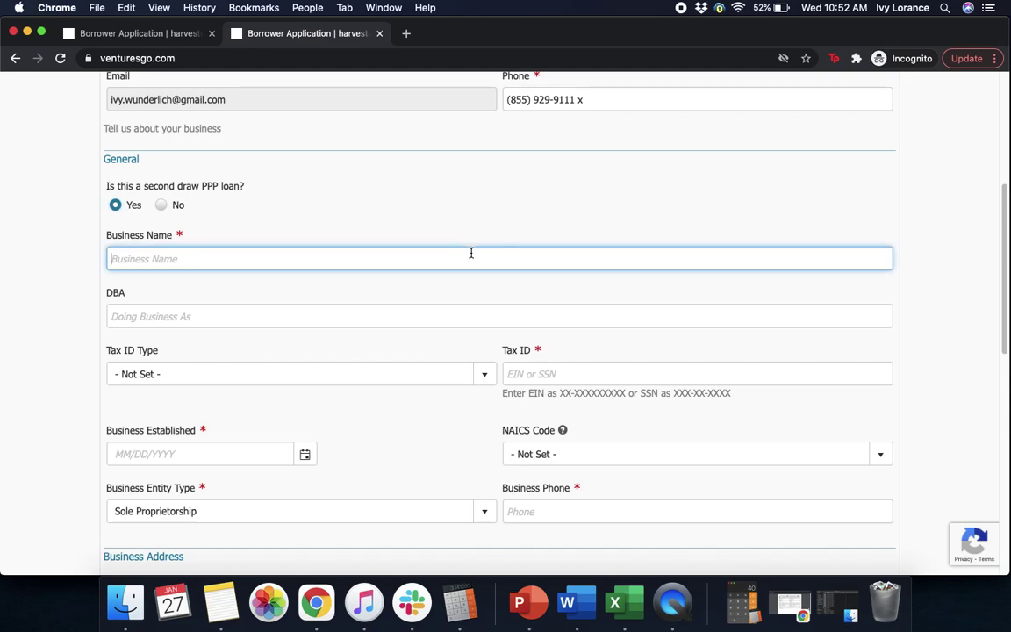
text(Oto analytics)
click(335, 316)
text(Womp)
key(BackSpace)
text(ply)
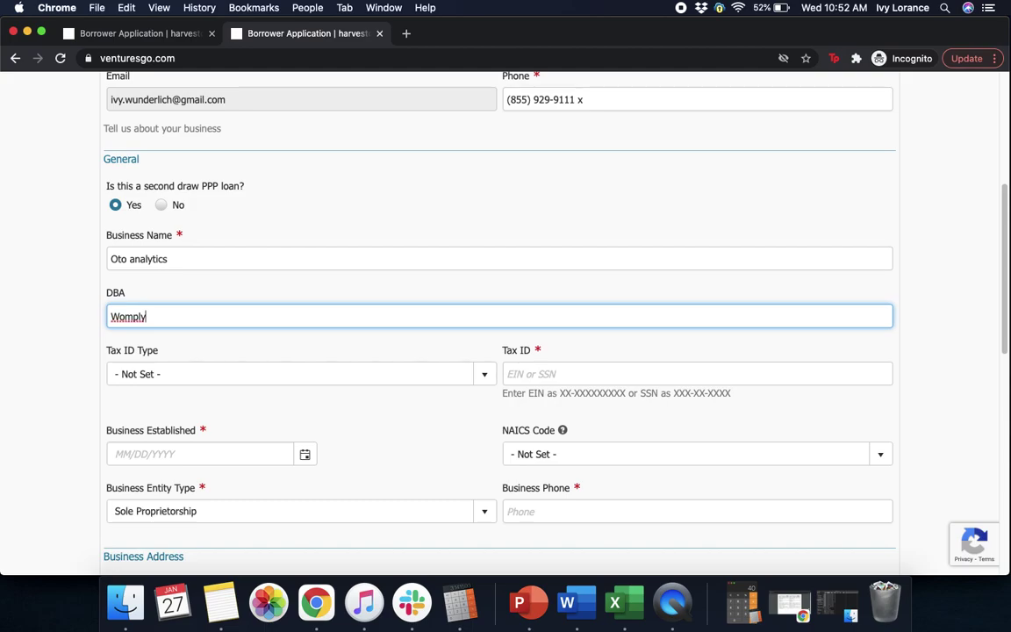
Set the tax ID type to EIN and enter the business's EIN number.
click(132, 378)
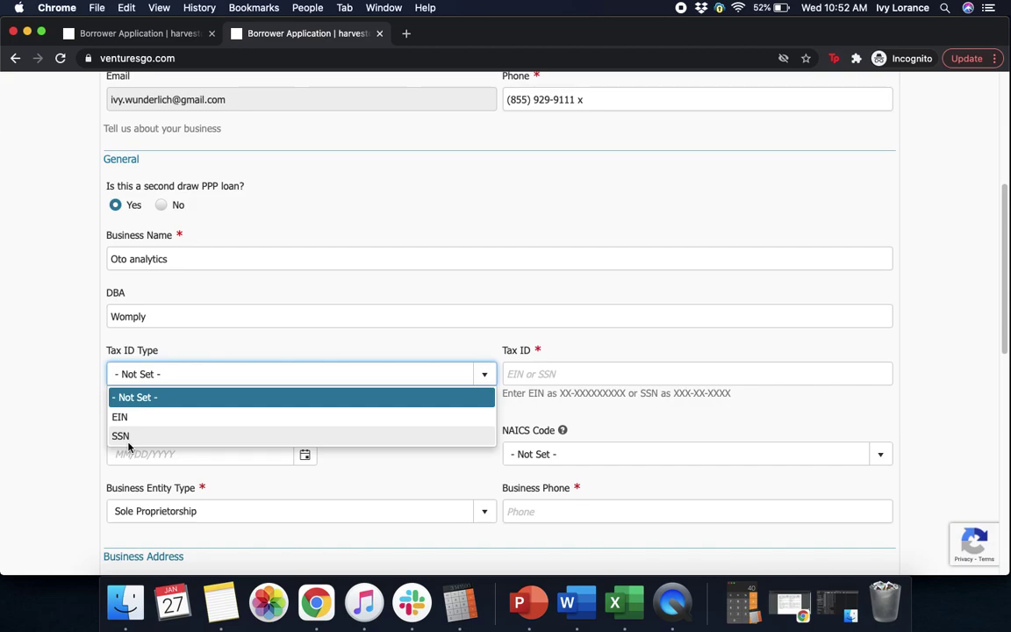
click(187, 421)
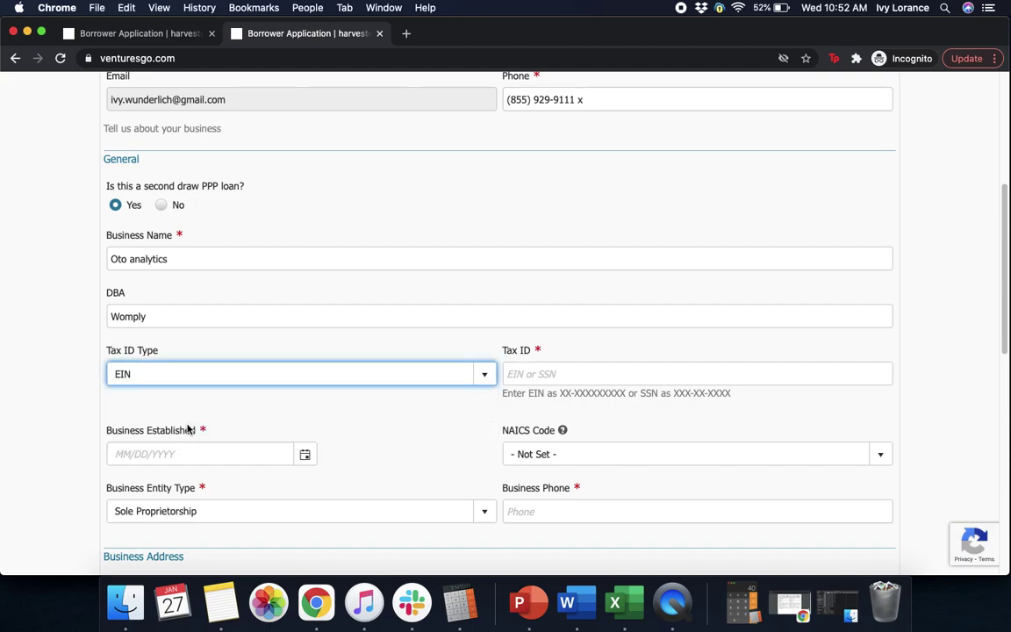
click(552, 373)
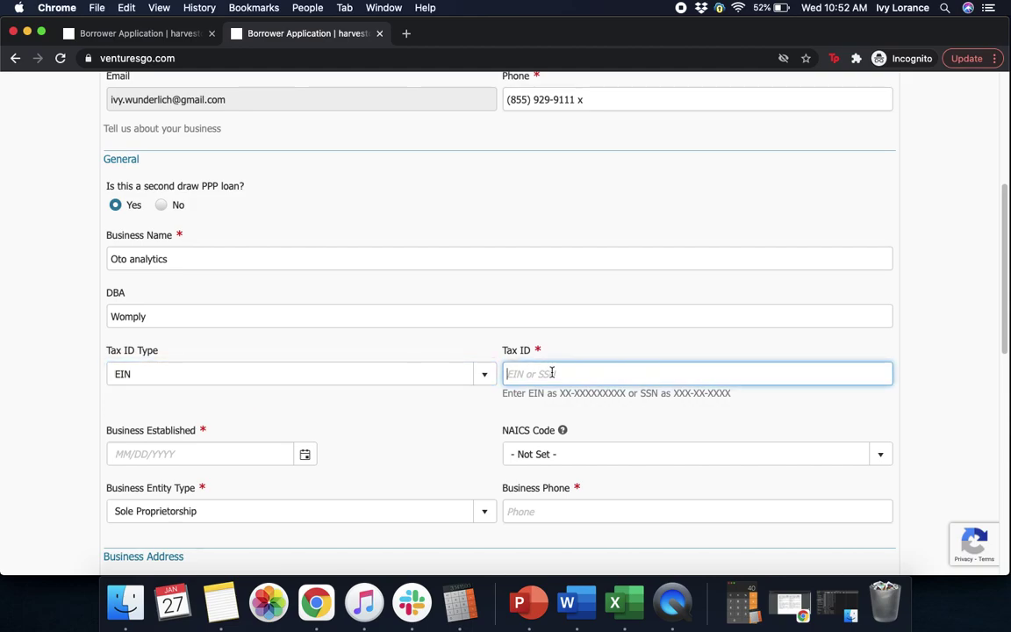
click(961, 323)
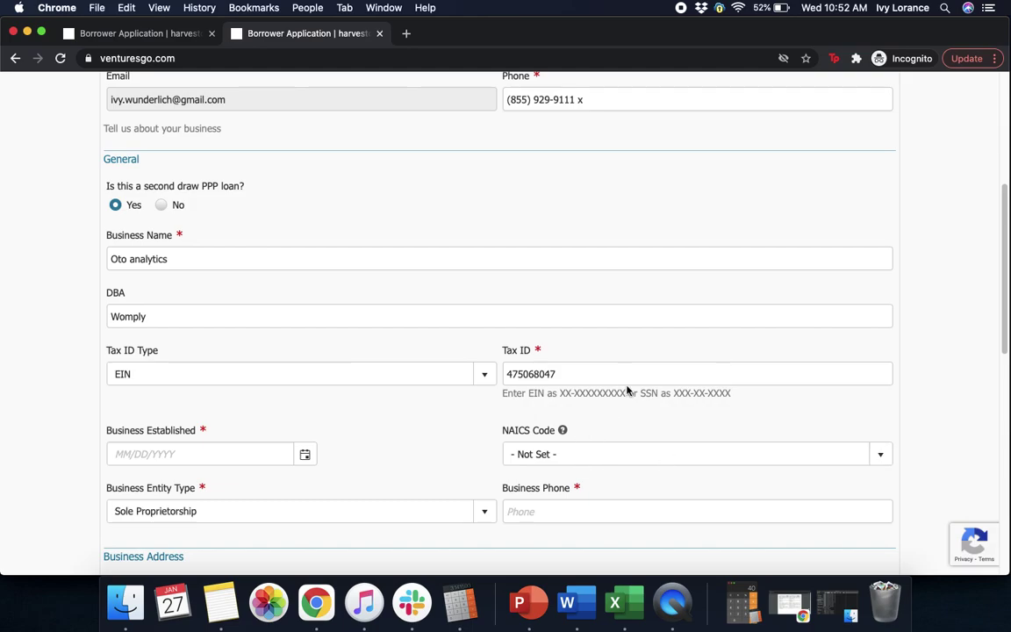
drag(1004, 338, 1000, 405)
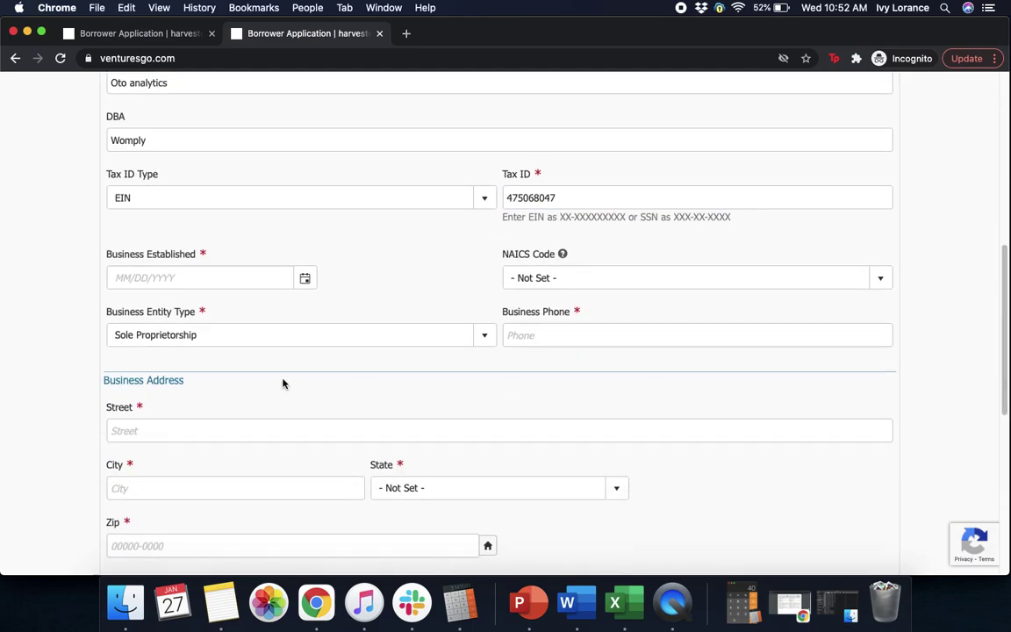
Set the business established date to 02/01/2012.
click(180, 278)
text(02/)
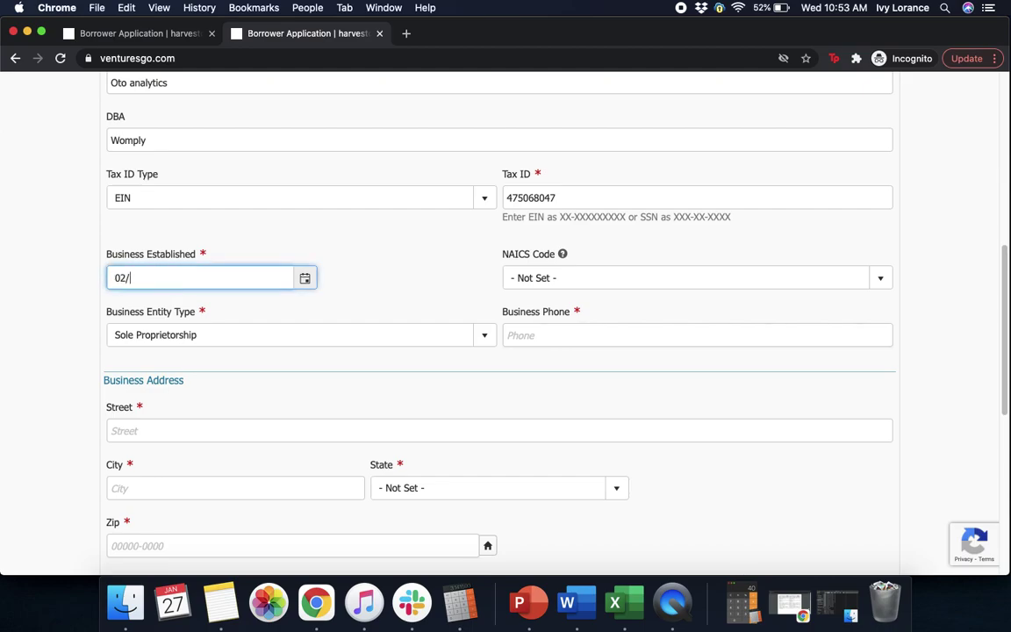
text(01/2012)
click(615, 314)
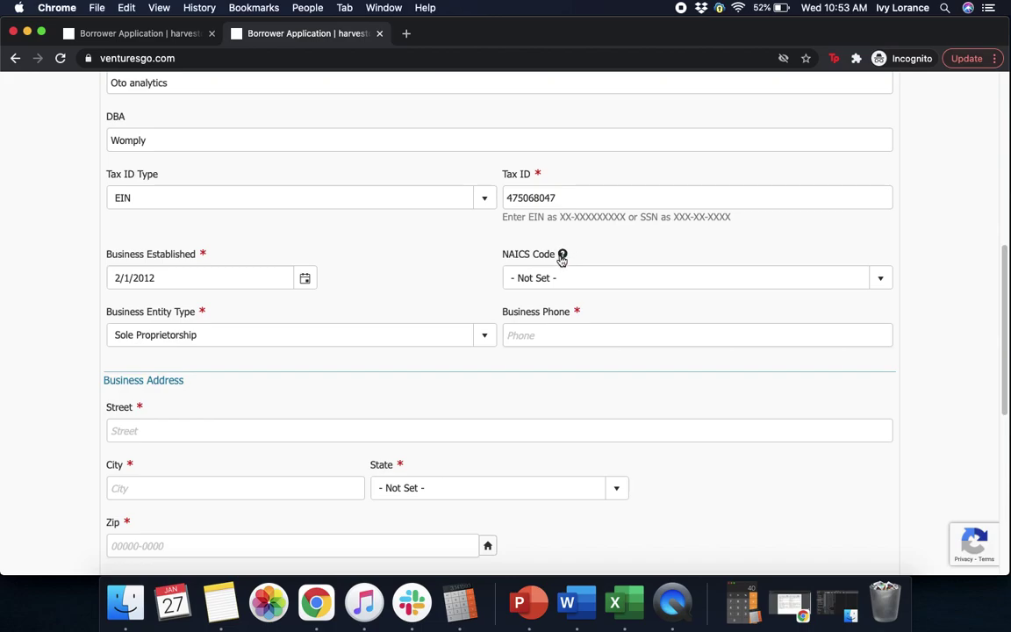
Search NAICS codes for 5411 and choose 541613-Marketing Consulting Services.
click(598, 278)
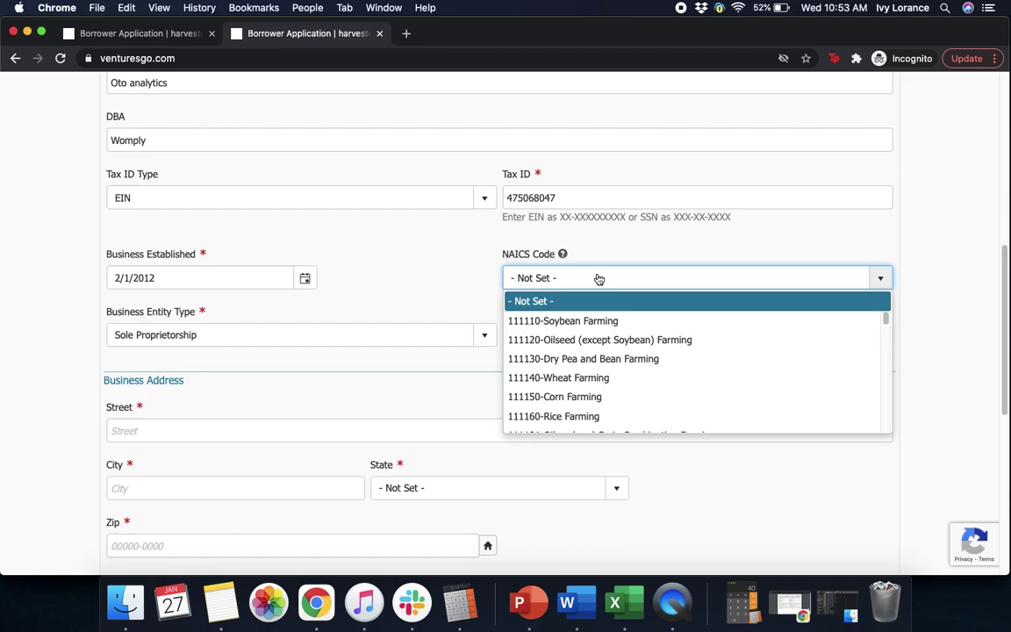
text(541110-Offices of Lawyers)
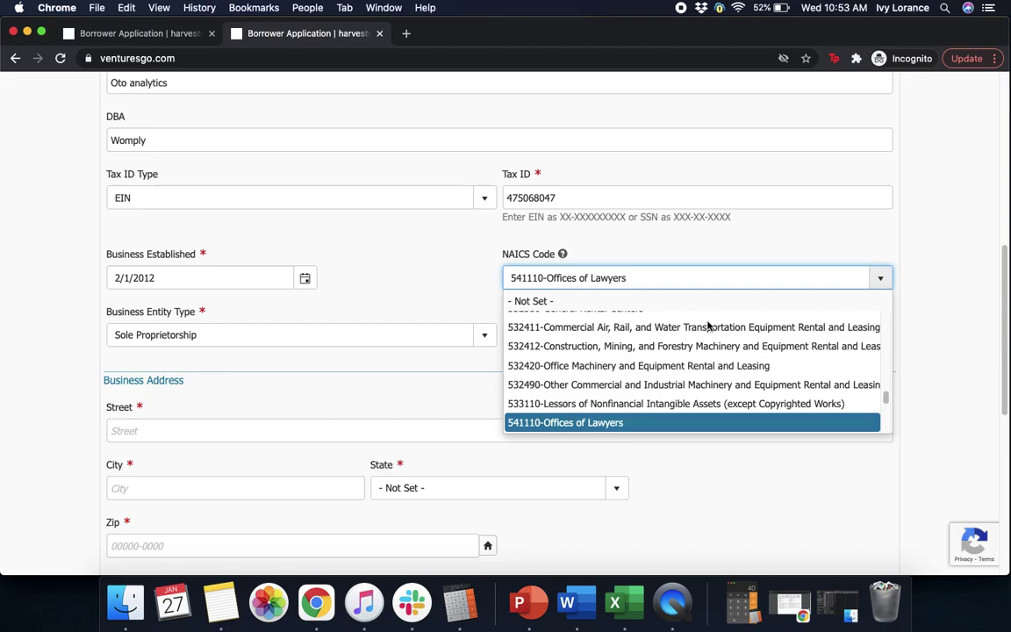
scroll(885, 400, down, 3)
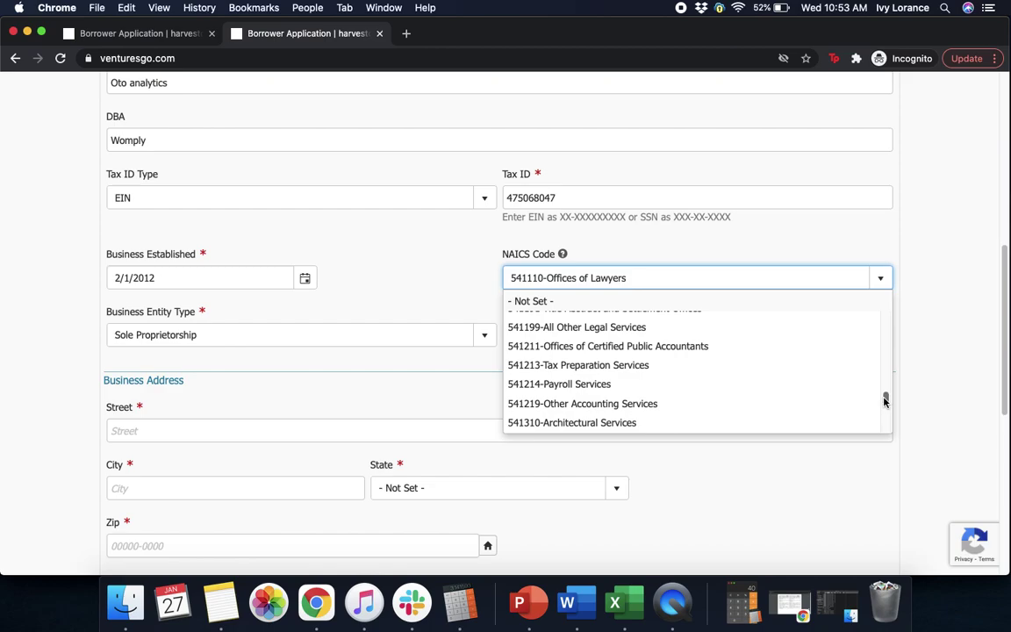
drag(886, 401, 886, 402)
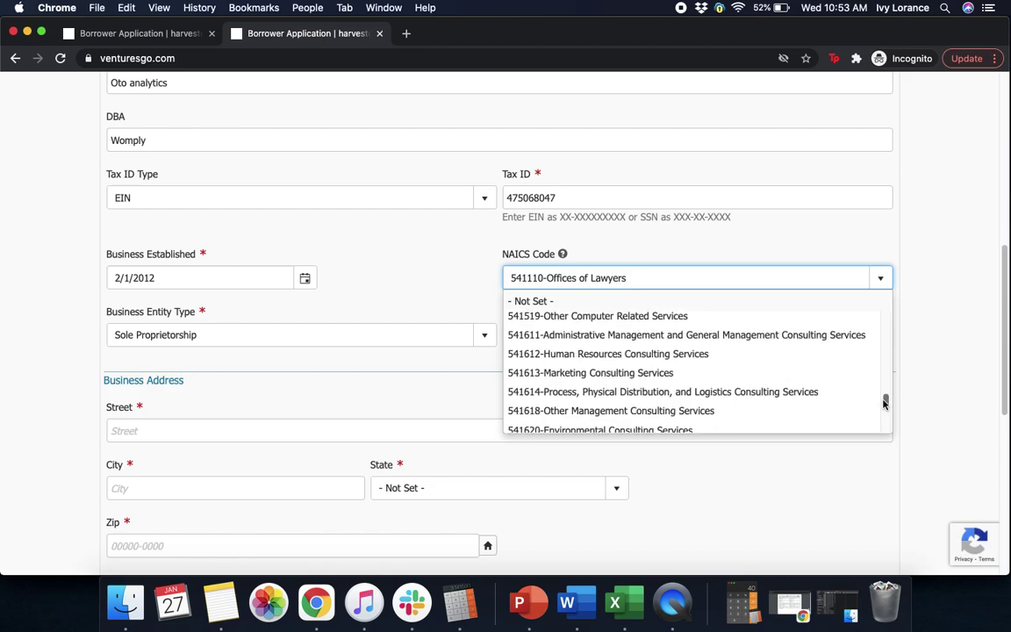
click(610, 372)
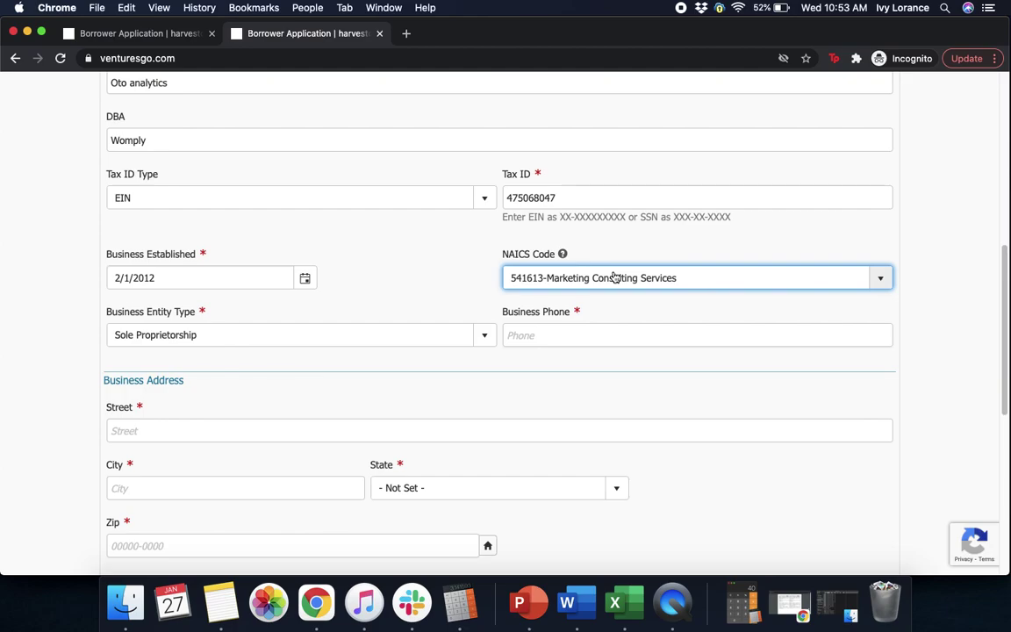
Change the business entity type to Professional Corporation.
click(255, 343)
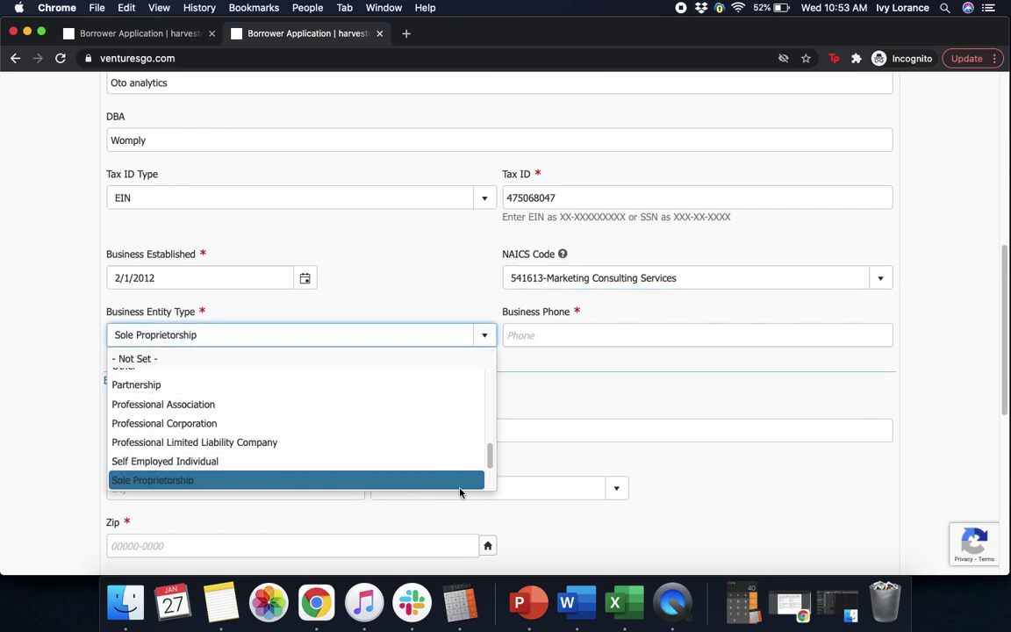
scroll(490, 452, up, 2)
drag(490, 452, 453, 418)
scroll(450, 442, down, 5)
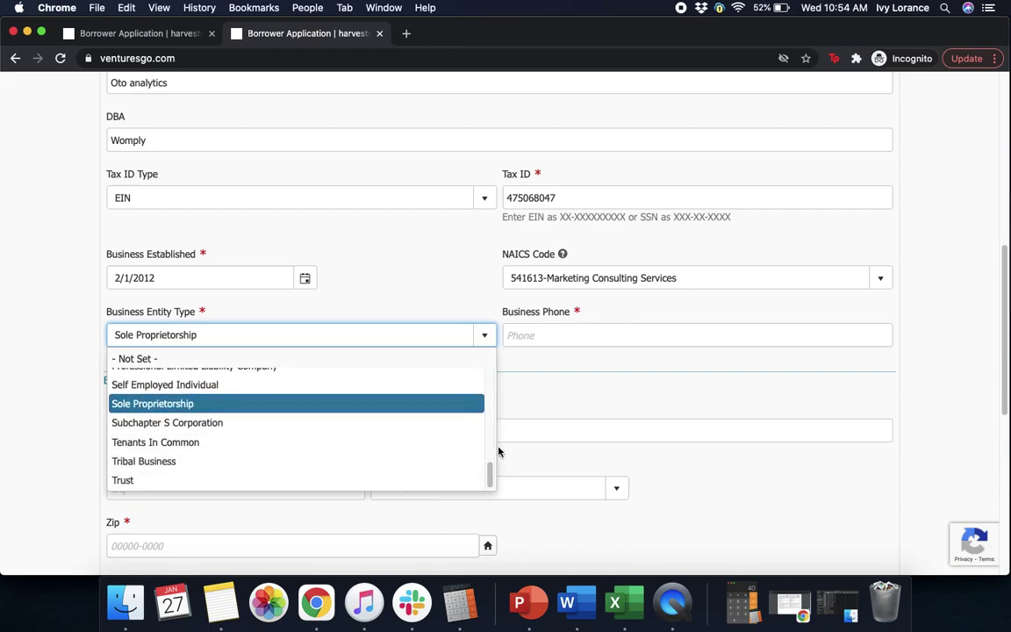
drag(488, 476, 488, 458)
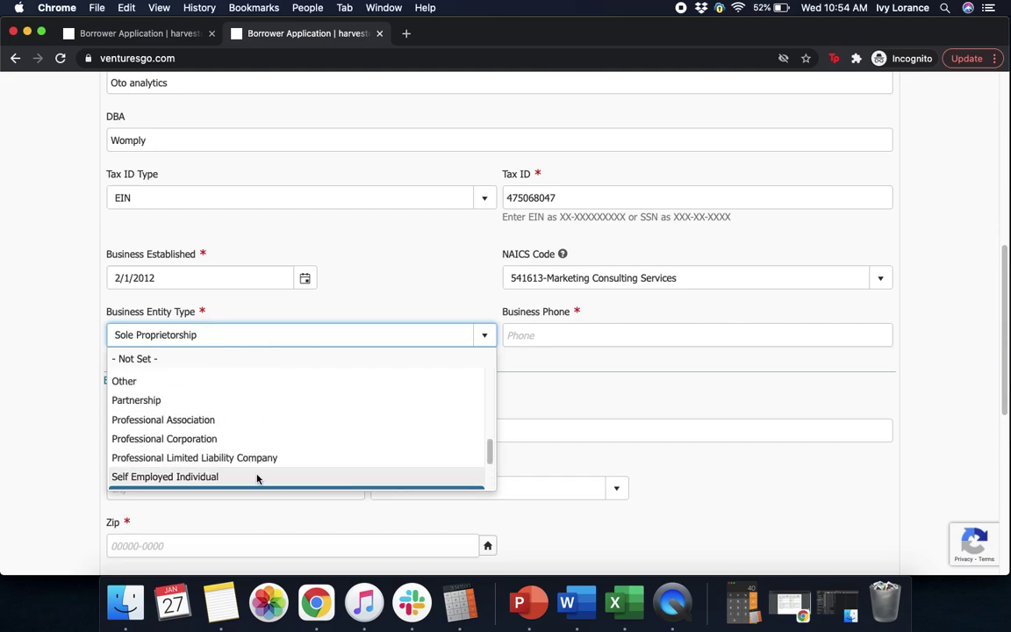
click(253, 439)
Enter the business phone number.
click(583, 329)
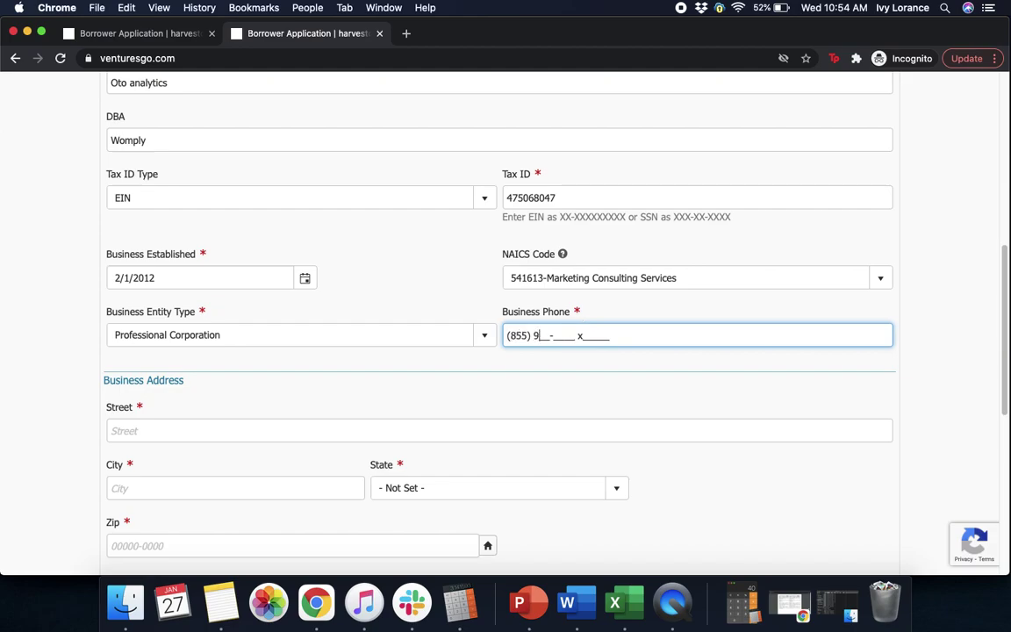
click(560, 415)
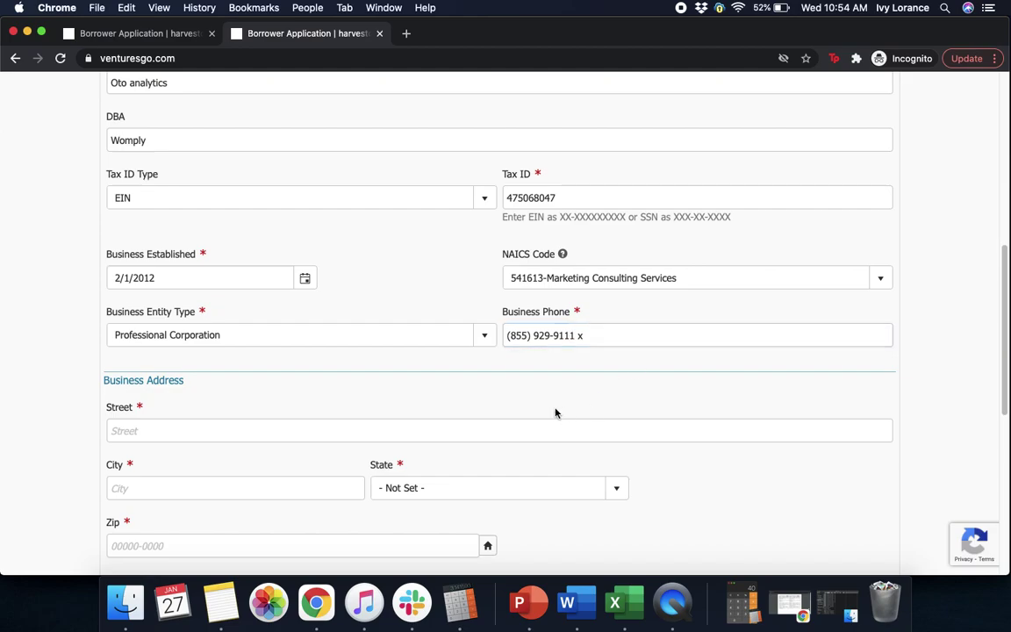
Enter the business street address and city, and choose California as the state.
scroll(1007, 394, down, 5)
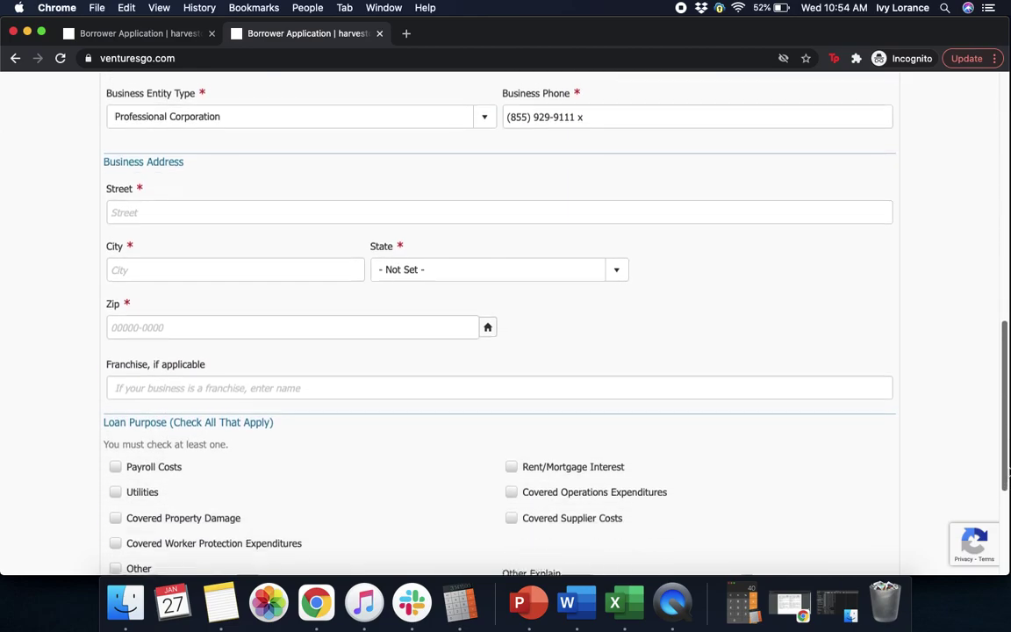
click(200, 208)
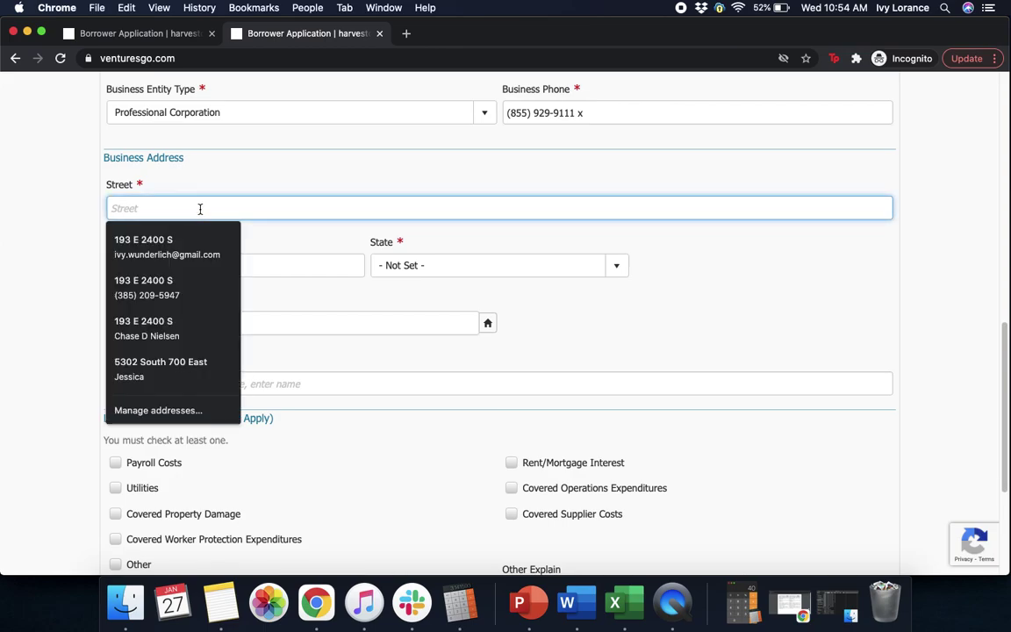
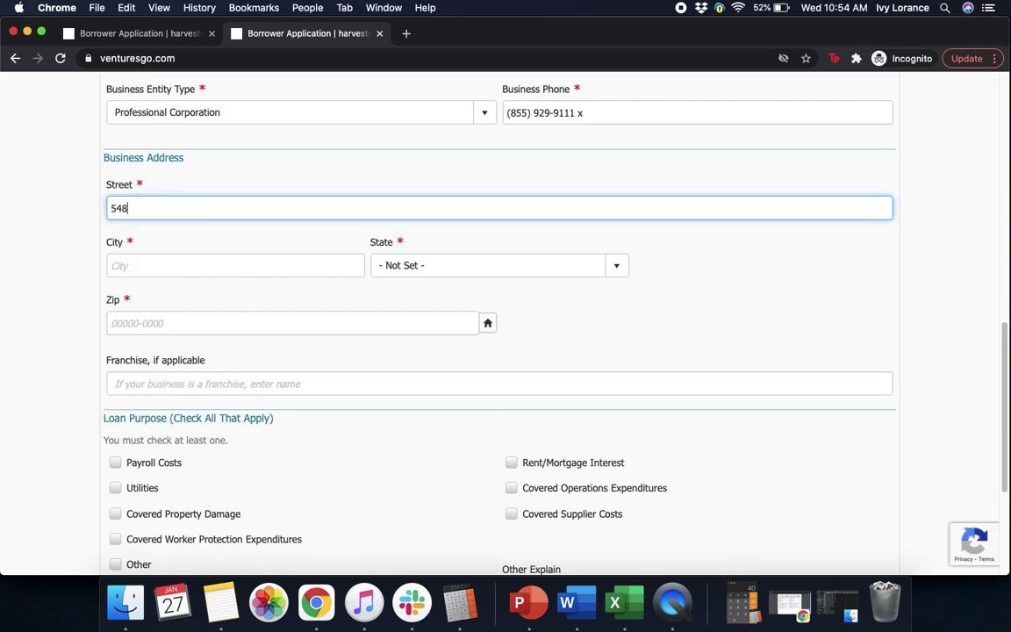
click(165, 267)
text(san)
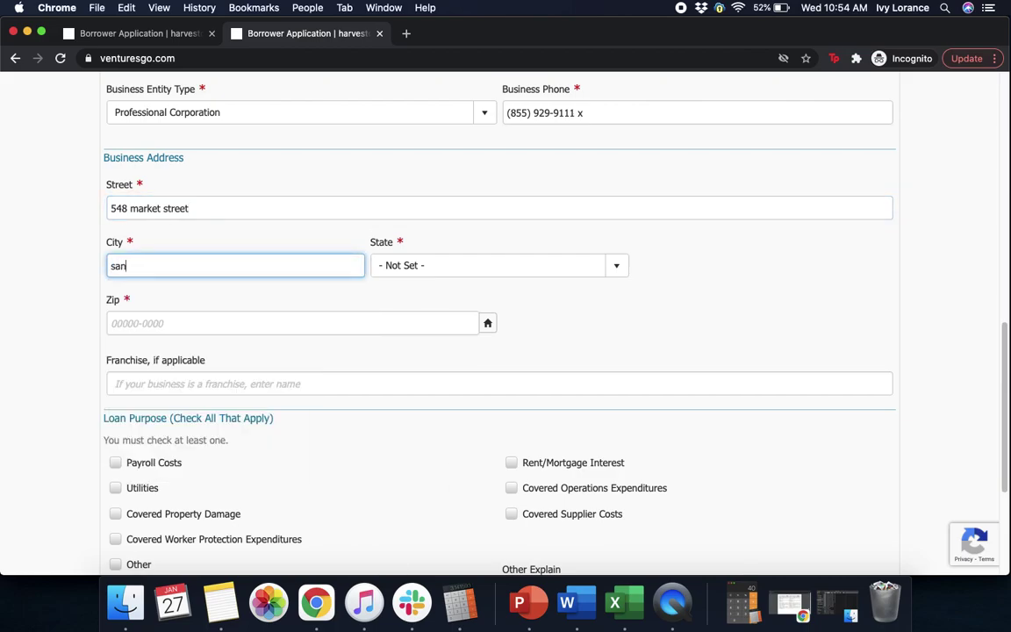
text( francisco)
click(458, 265)
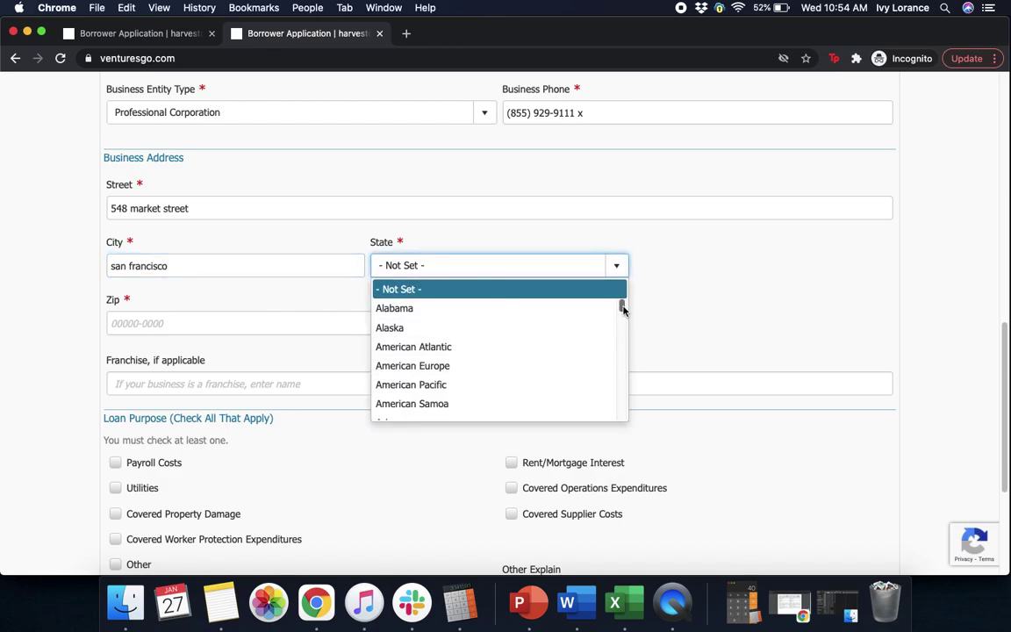
mouse_move(623, 309)
mouse_down()
mouse_move(614, 344)
mouse_move(615, 323)
mouse_up()
click(502, 304)
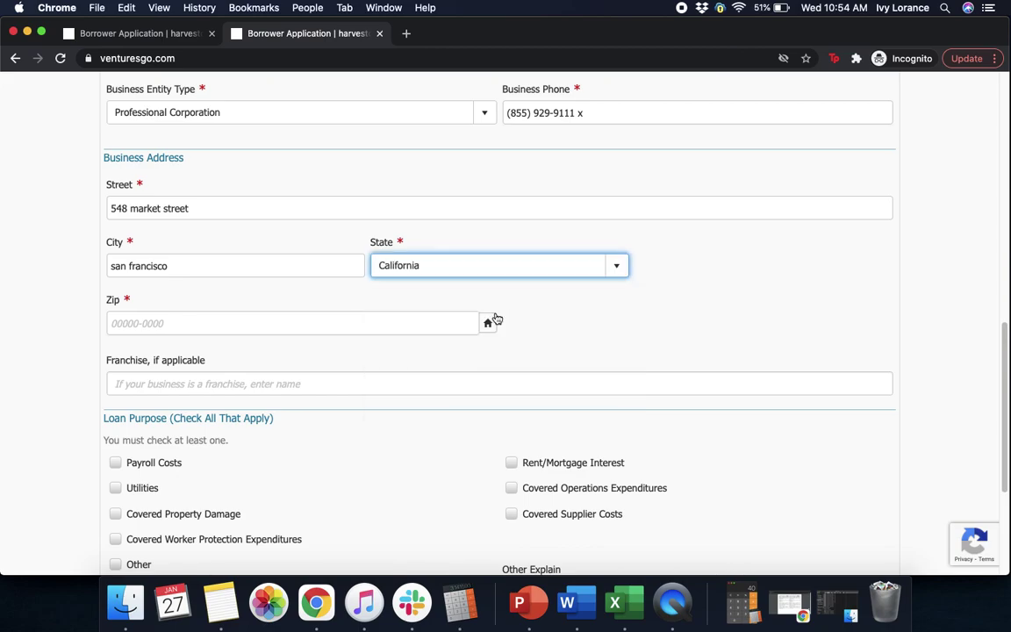
Enter the five-digit business zip code and look up its full nine-digit form.
click(229, 321)
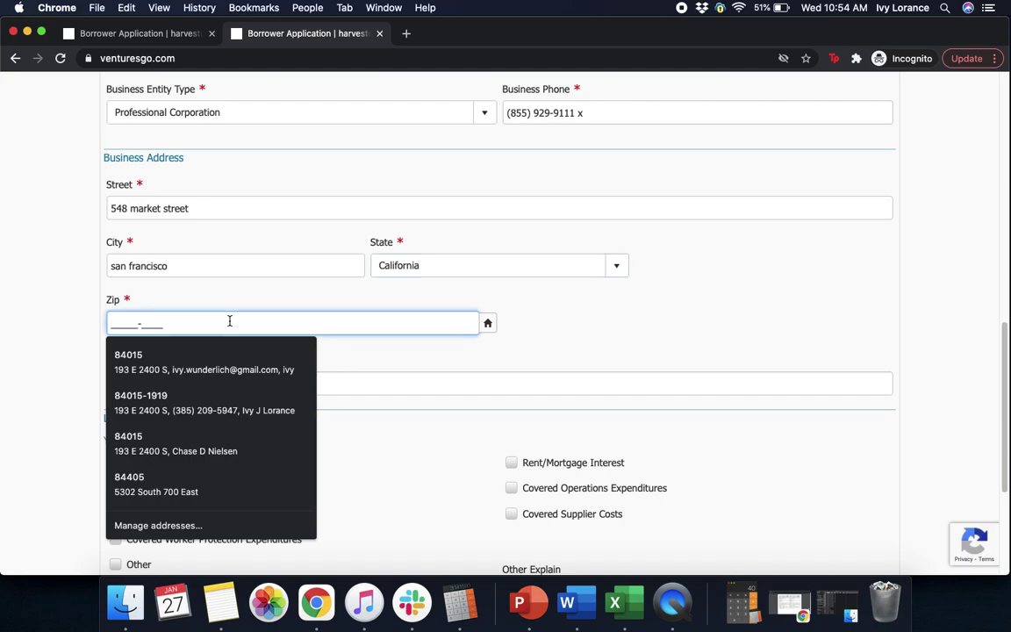
text(941)
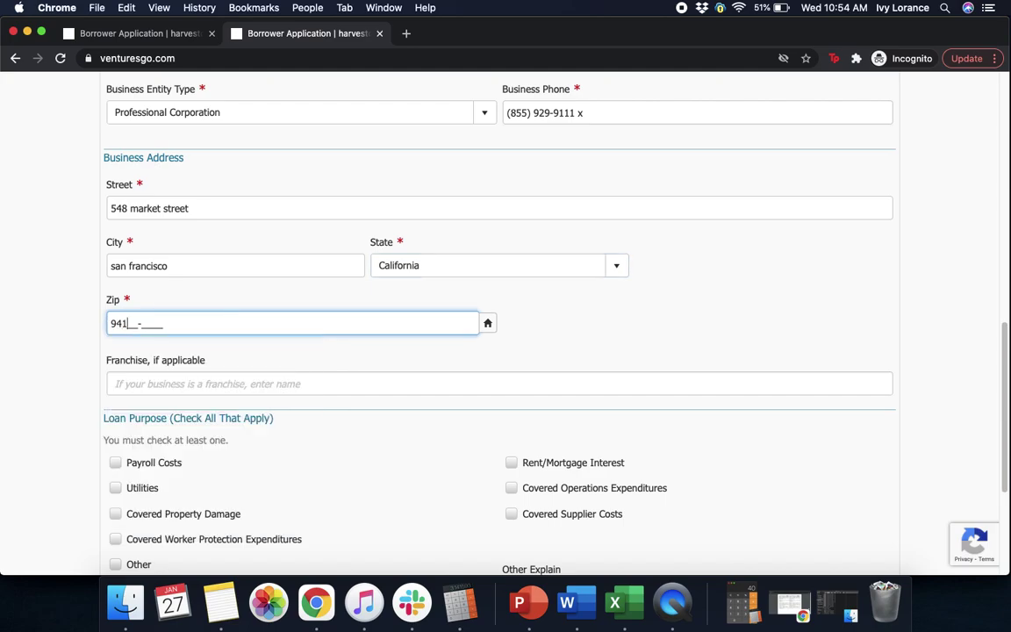
text(04-)
click(585, 344)
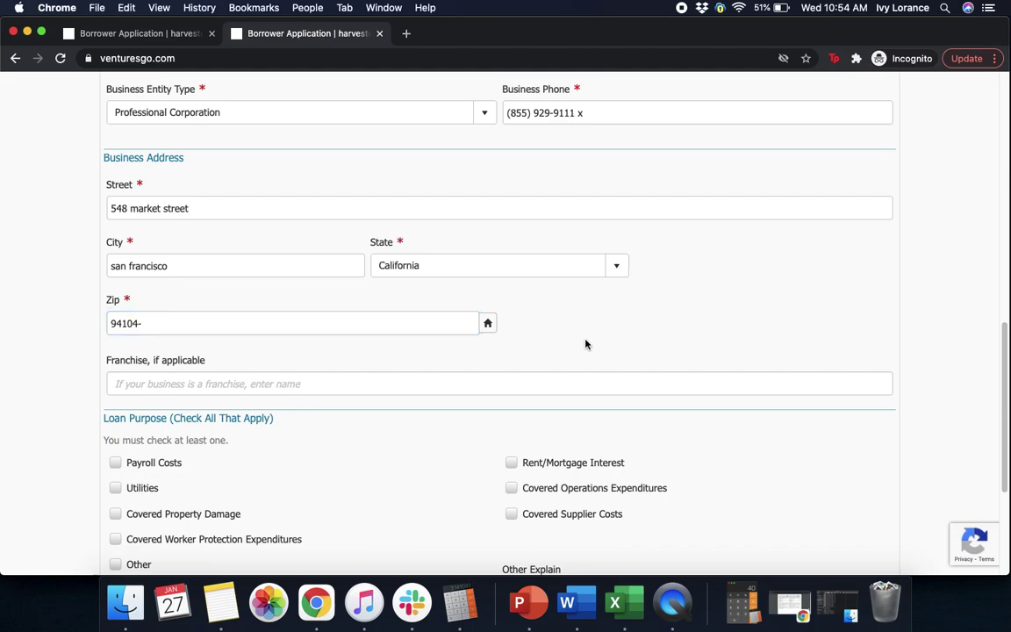
click(488, 325)
click(334, 388)
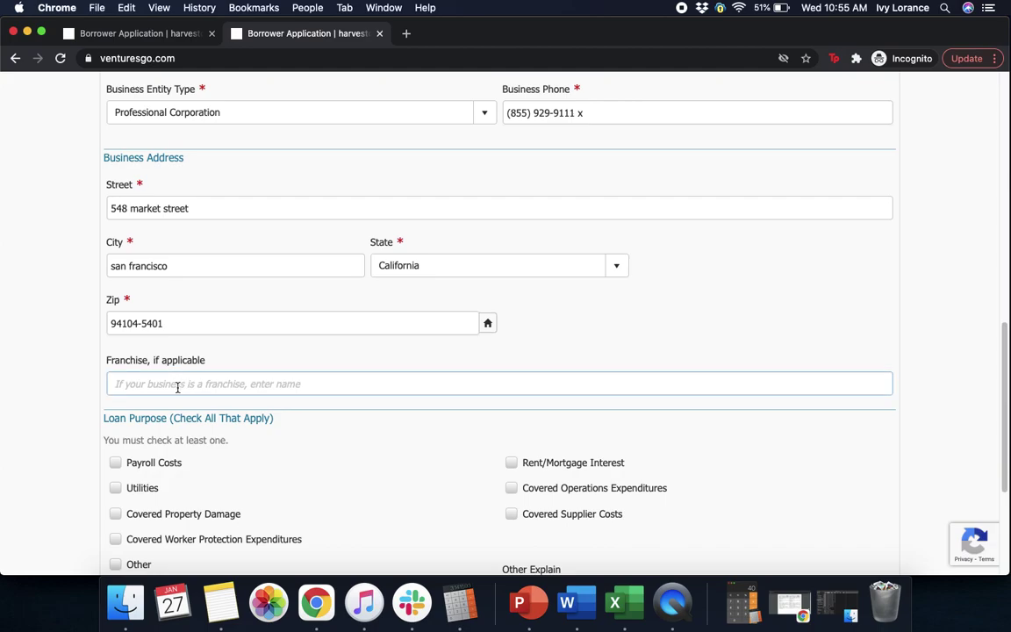
Check Payroll Costs as the loan purpose and advance to the Second Draw tab.
drag(1004, 386, 1006, 441)
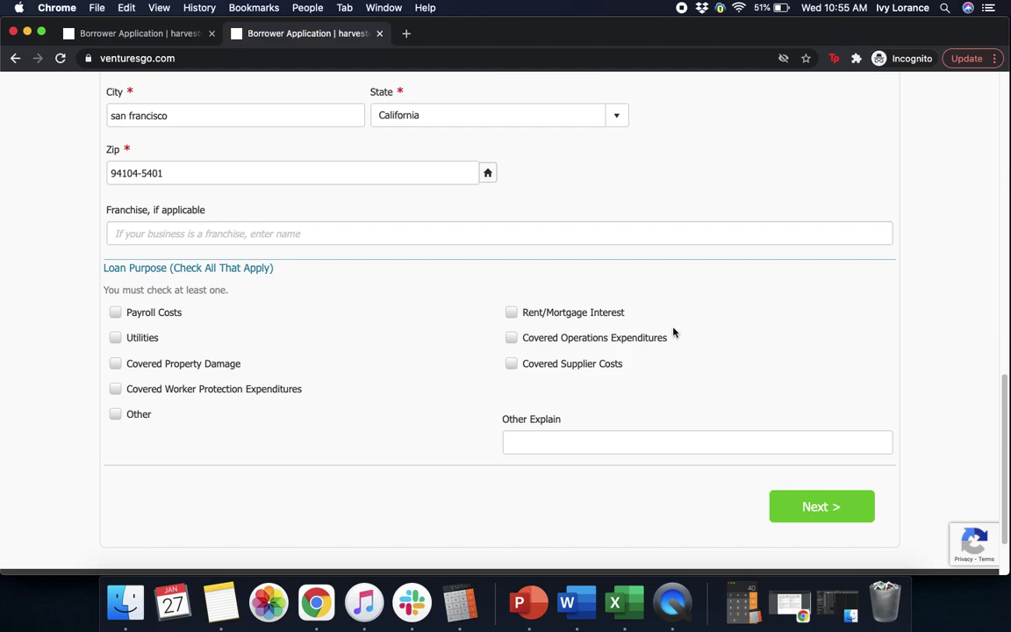
click(117, 314)
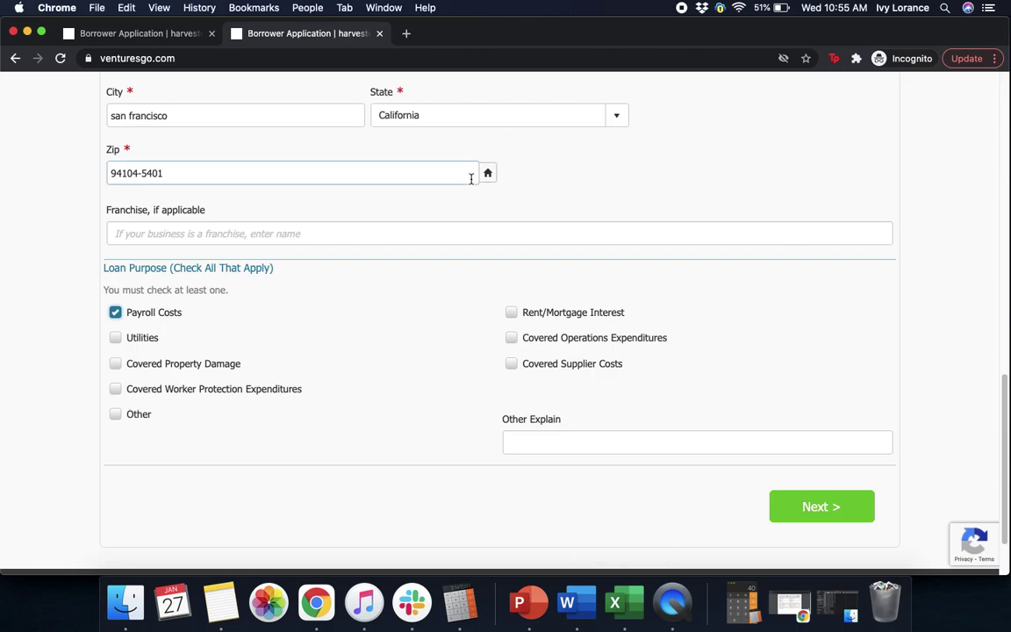
click(803, 506)
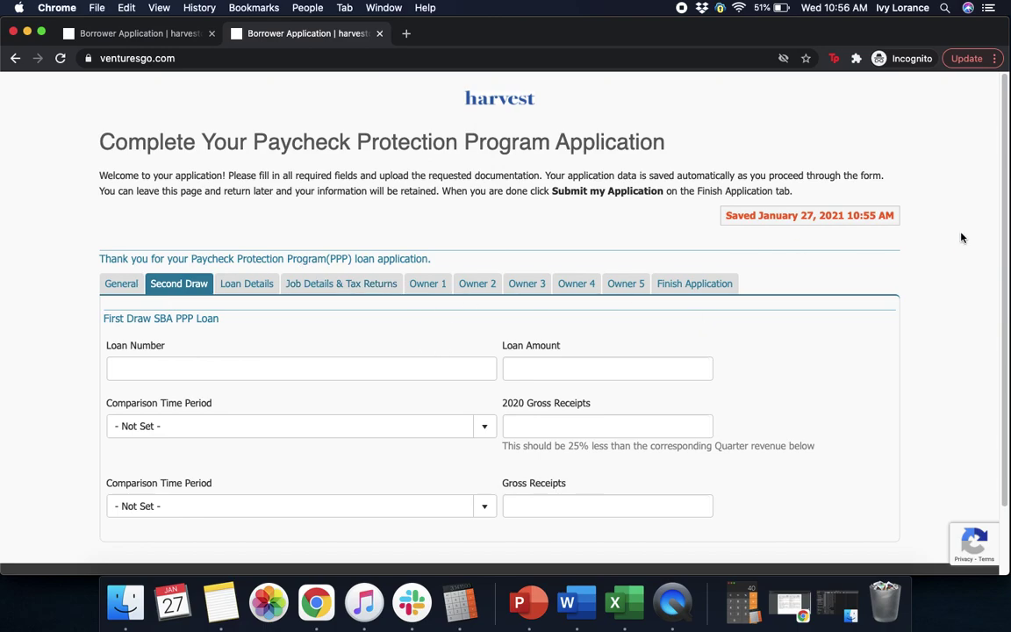
Enter the first-draw loan number and a loan amount of $53,000.00.
scroll(1000, 219, down, 2)
scroll(1003, 224, up, 2)
scroll(1006, 230, down, 1)
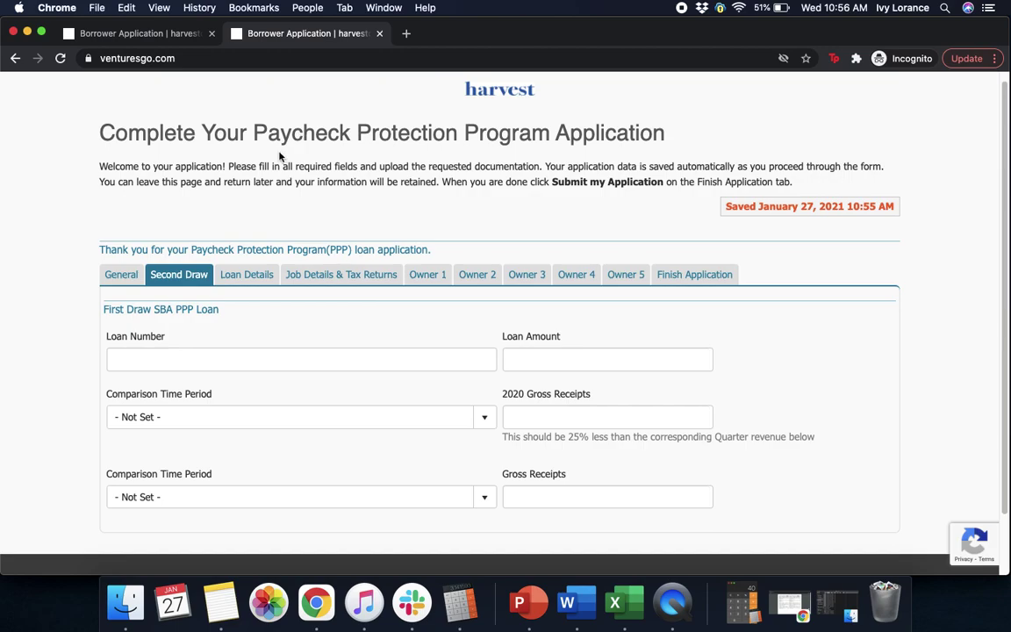
click(174, 361)
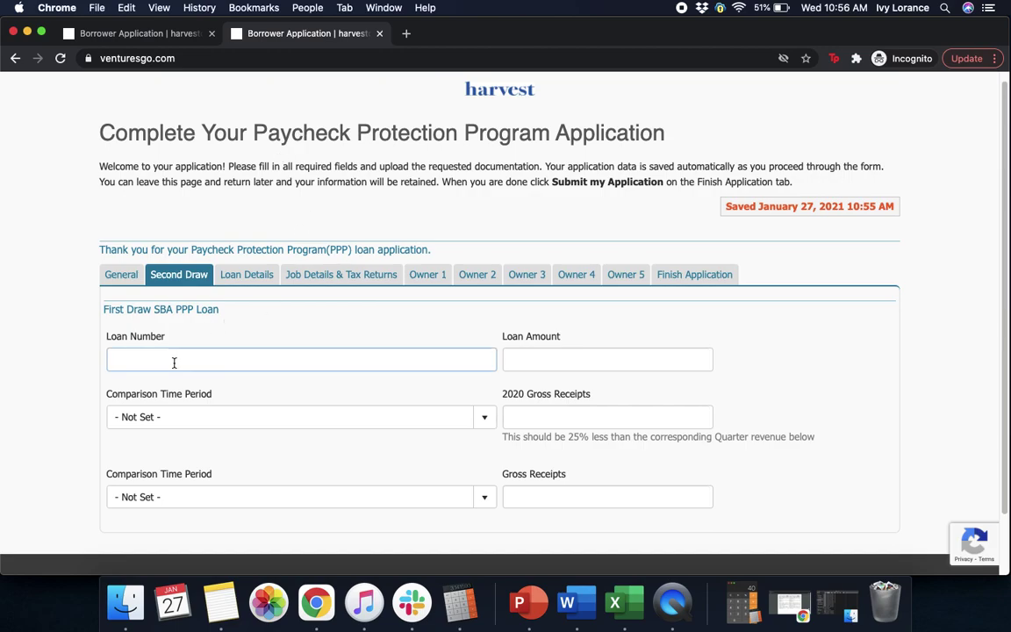
text(12)
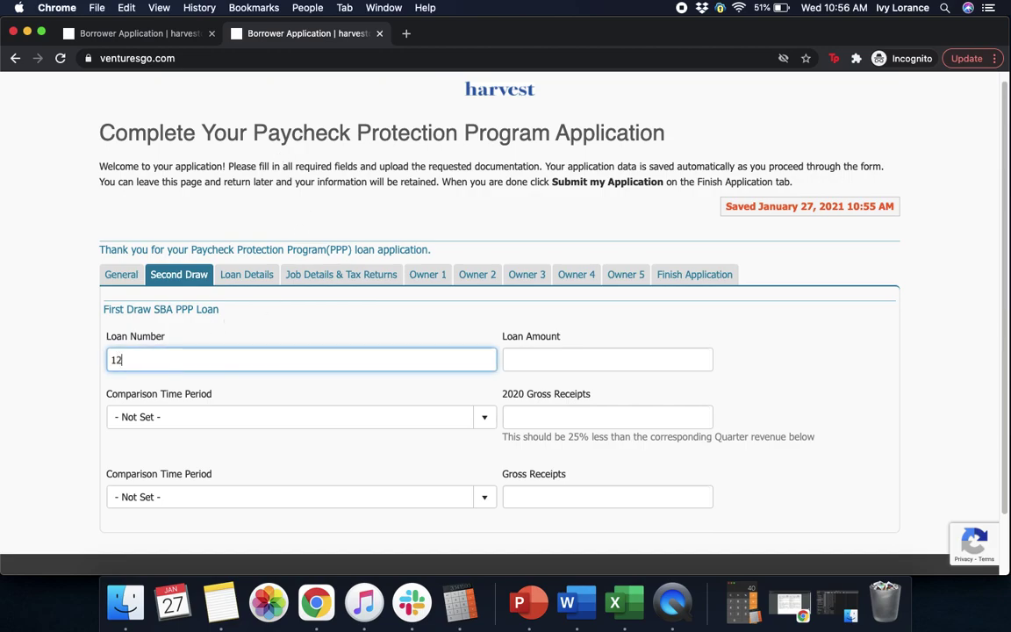
text(3123123123123)
click(603, 360)
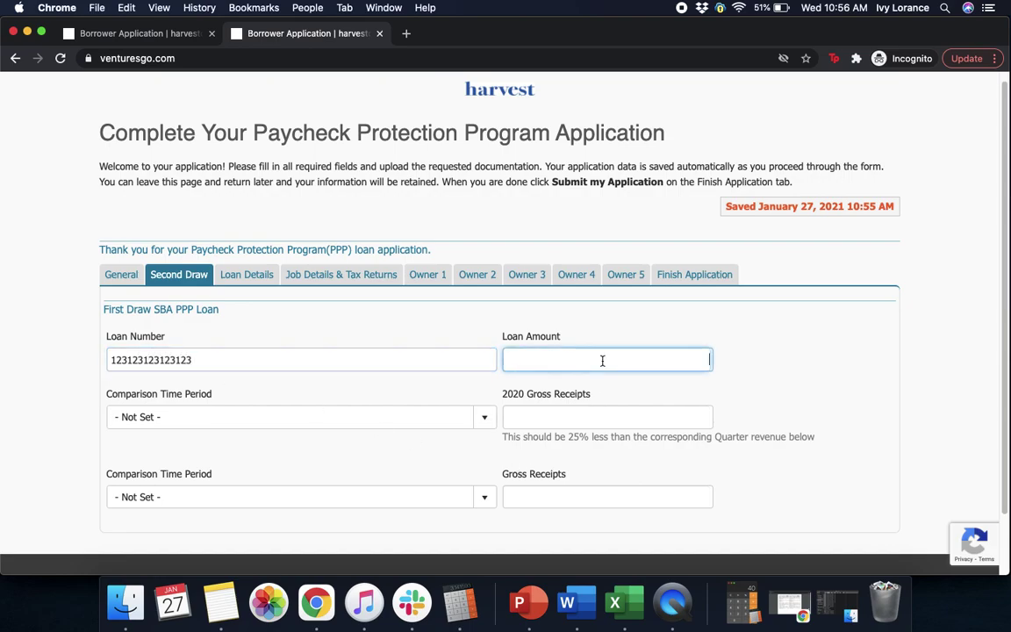
text(5)
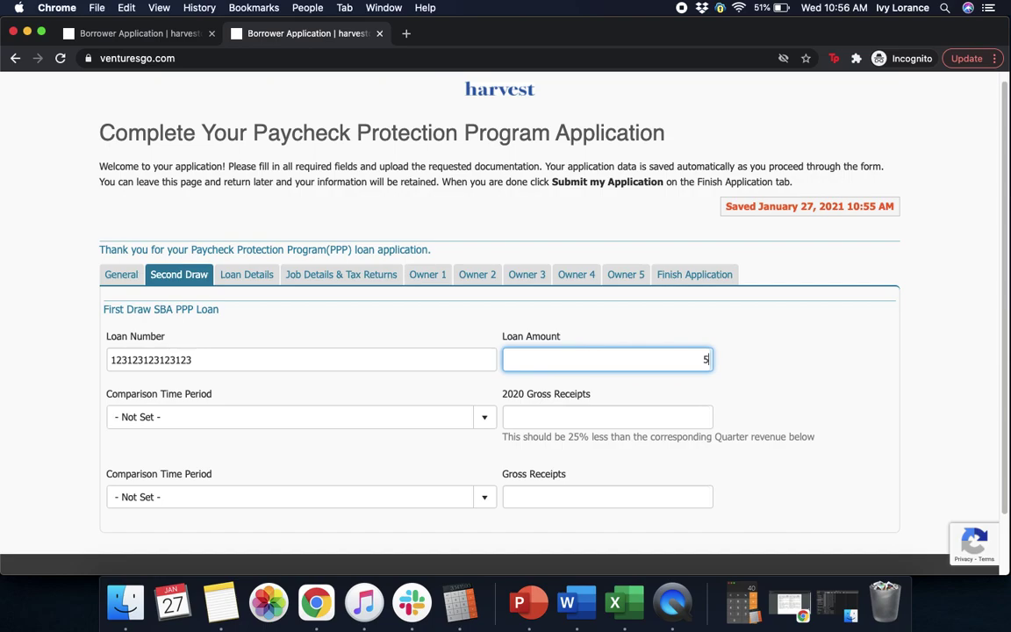
text(3000)
click(794, 379)
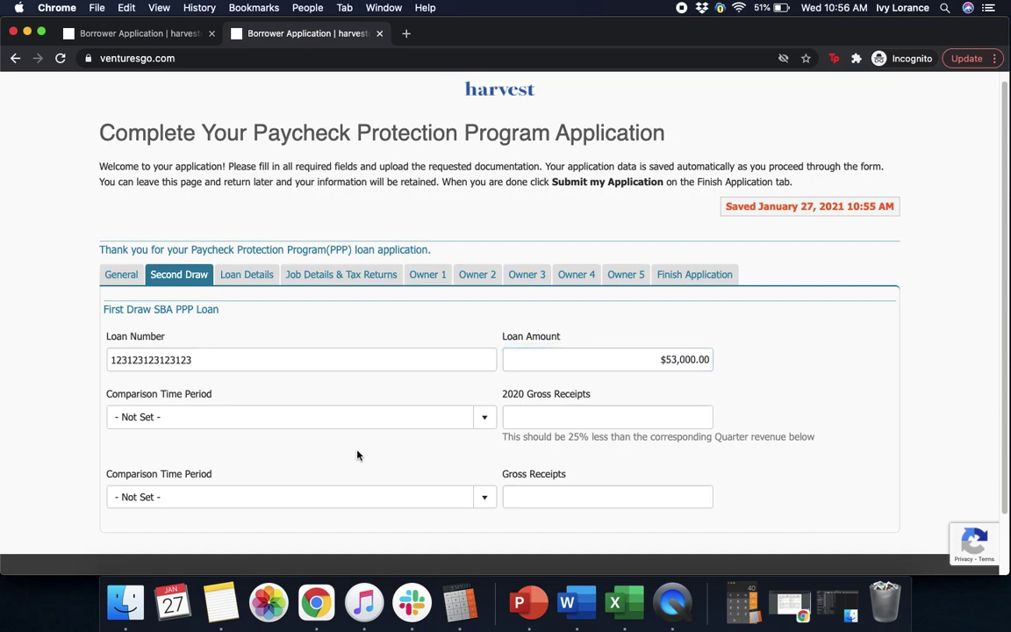
Set the first comparison time period to Q3 with 2020 gross receipts of $20,000.00.
click(210, 421)
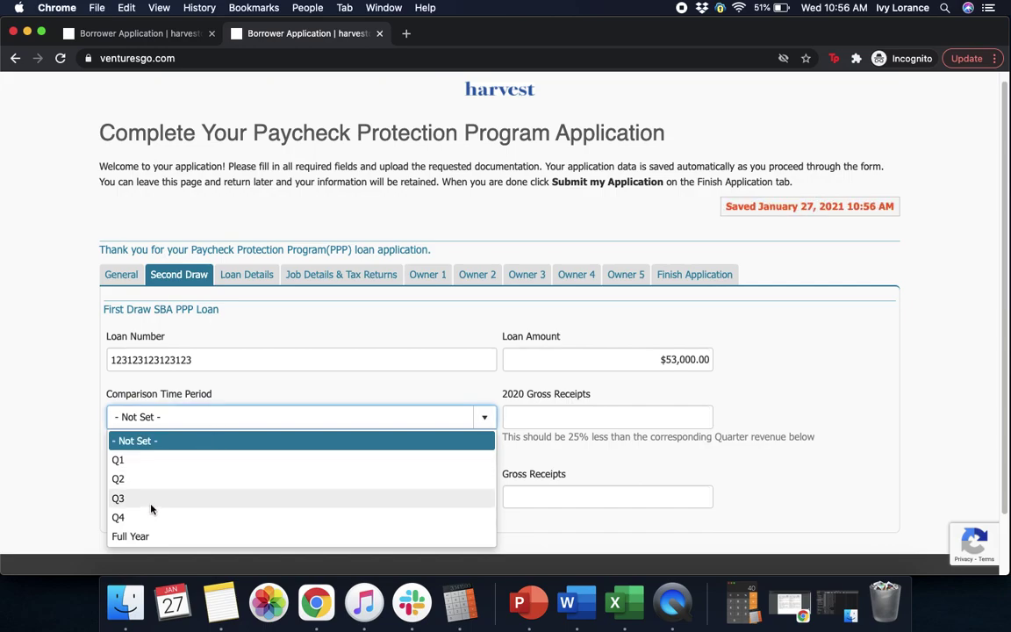
click(56, 463)
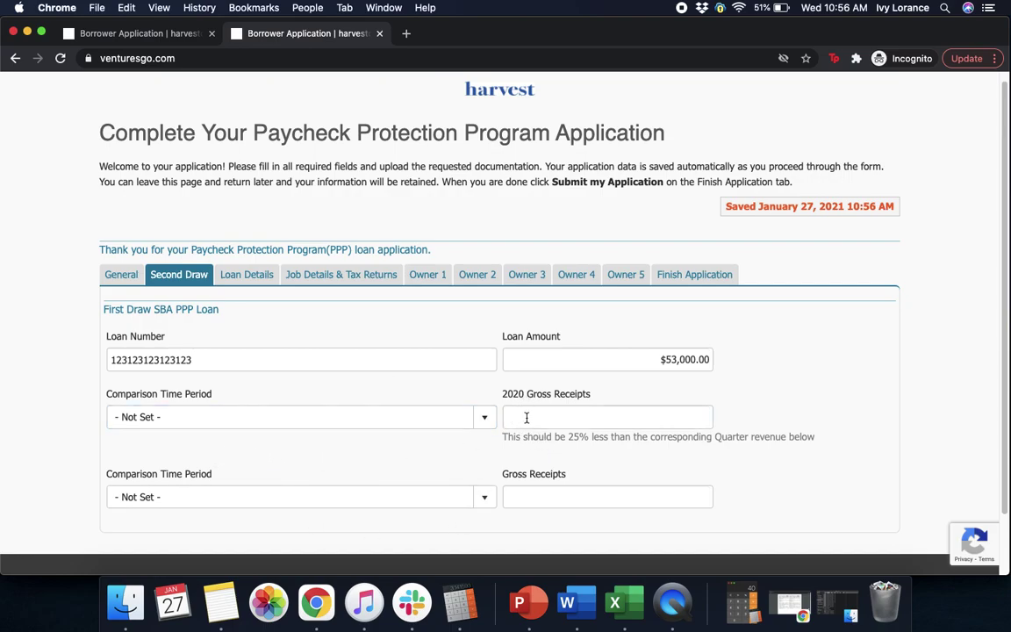
click(288, 419)
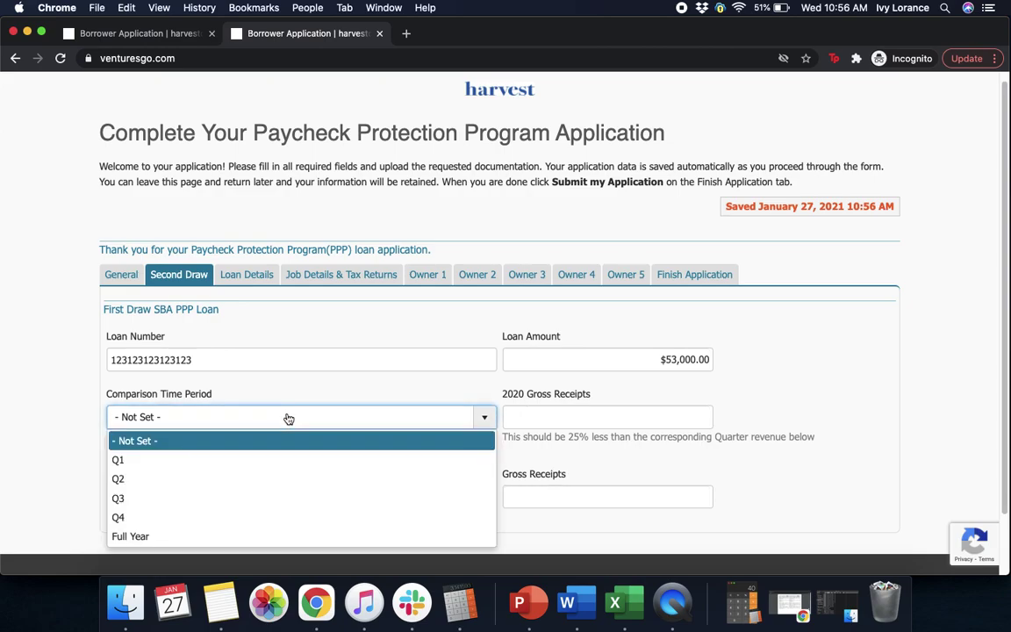
click(123, 498)
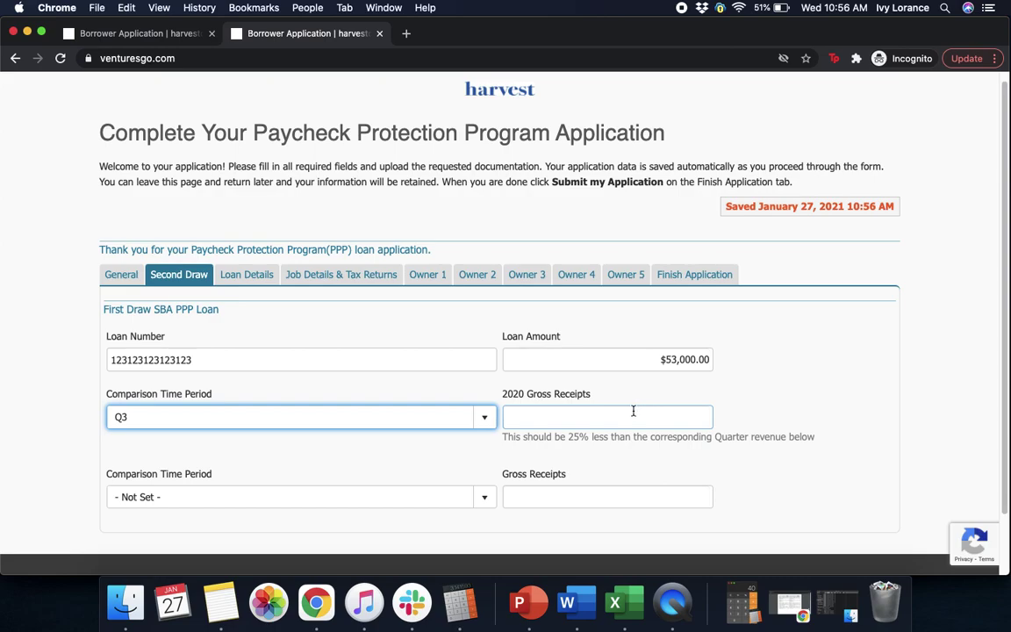
click(542, 419)
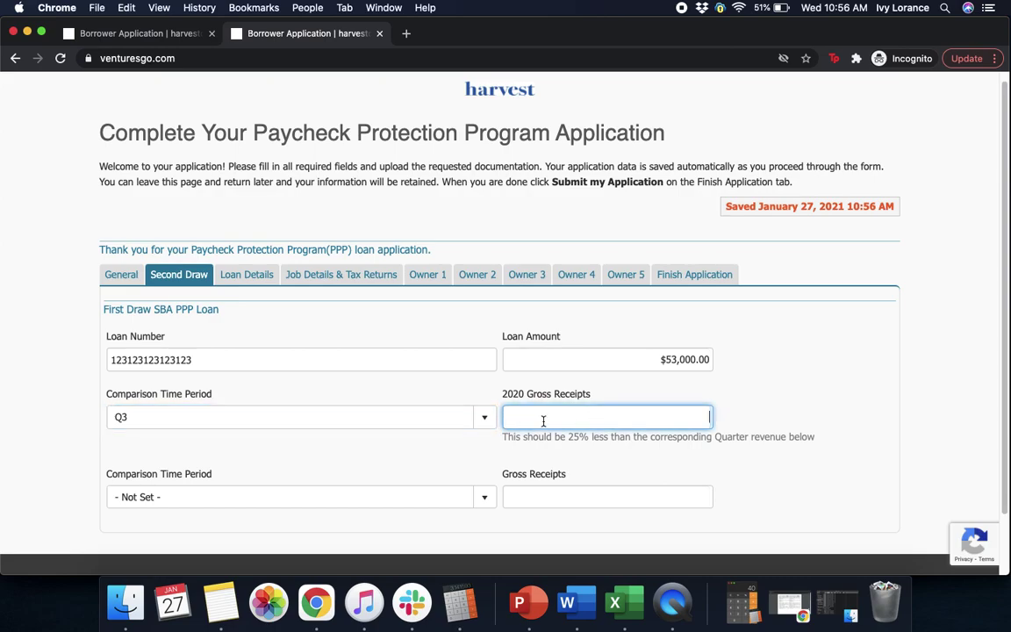
text(20000)
Set the second comparison period to Q3 and gross receipts to $10,000.00.
click(208, 508)
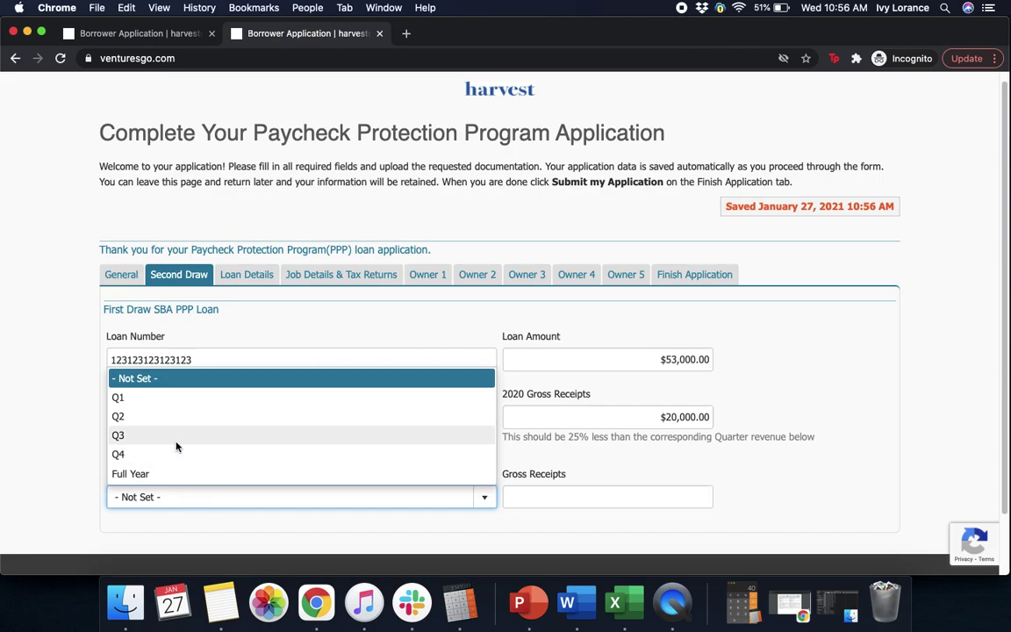
click(174, 435)
click(564, 495)
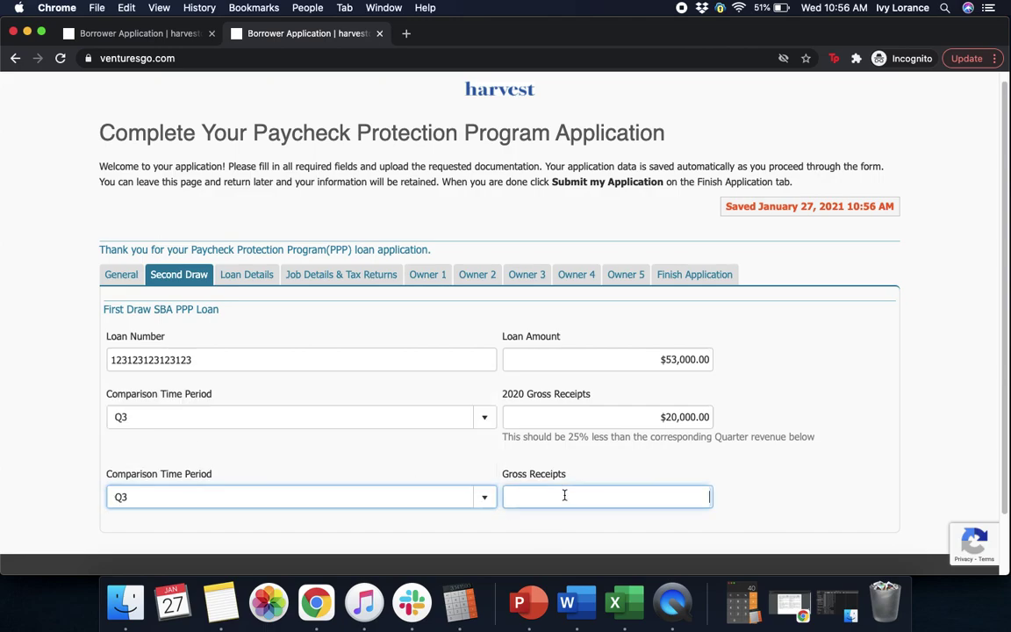
text(1)
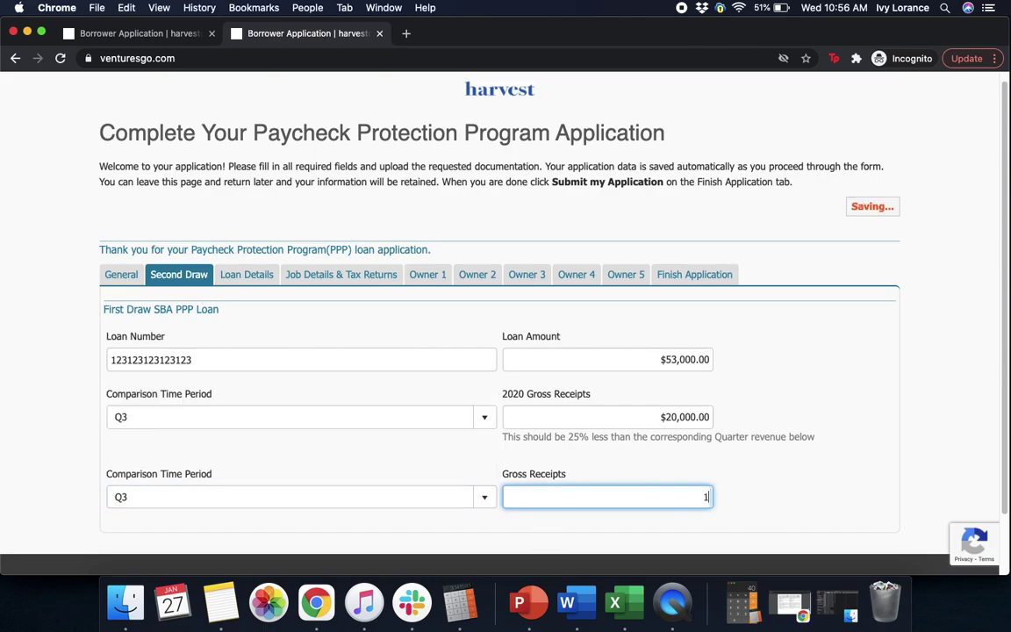
text(00000)
click(821, 474)
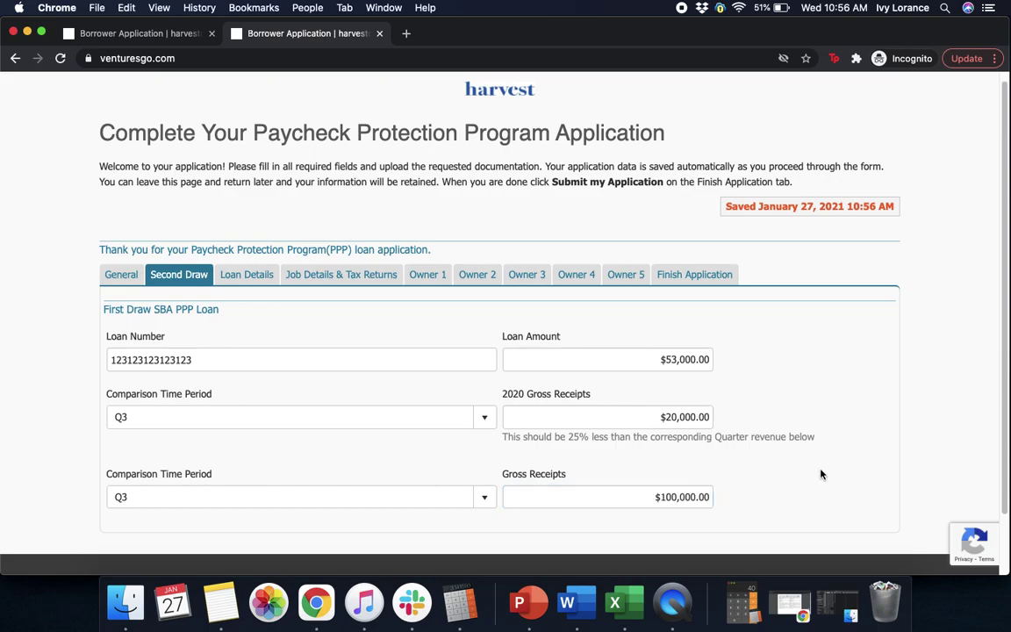
double_click(694, 490)
text(10000)
click(804, 513)
click(472, 422)
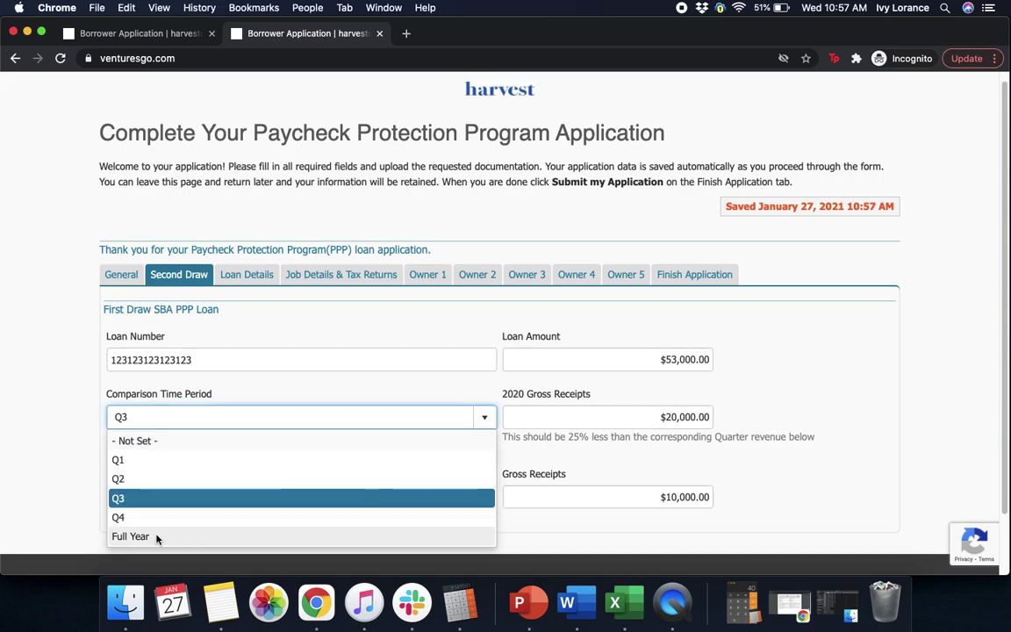
click(868, 373)
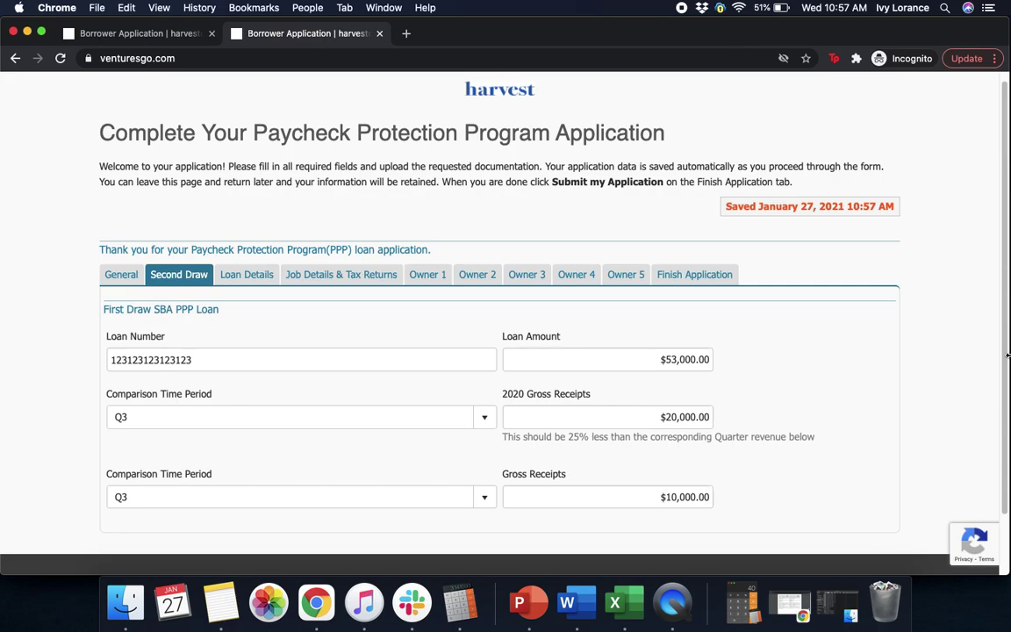
scroll(1007, 445, down, 2)
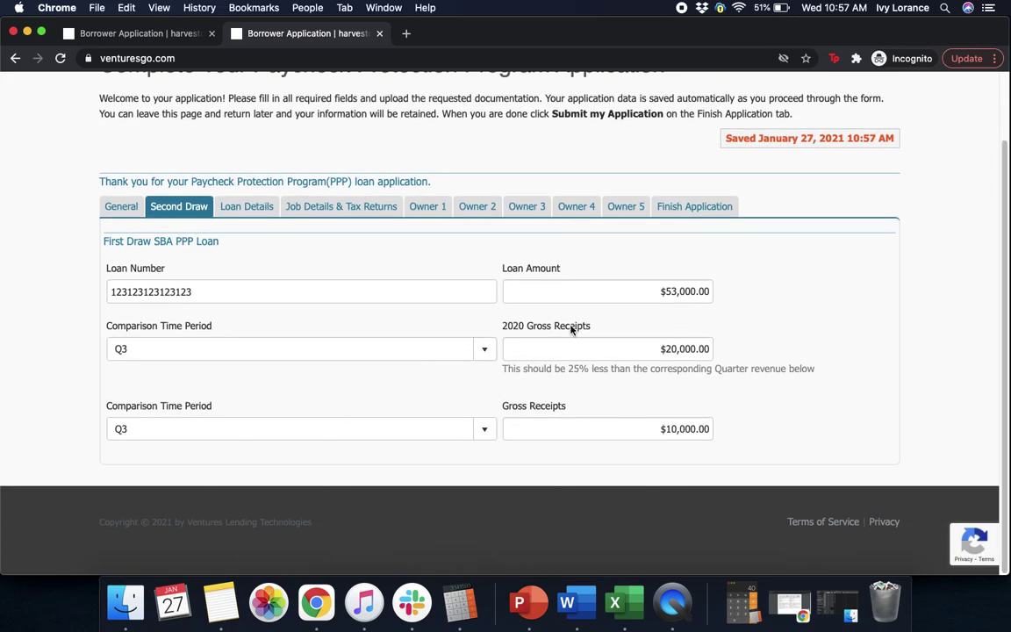
In Loan Details, download and open the second-draw PPP Borrower Application Form PDF.
click(235, 208)
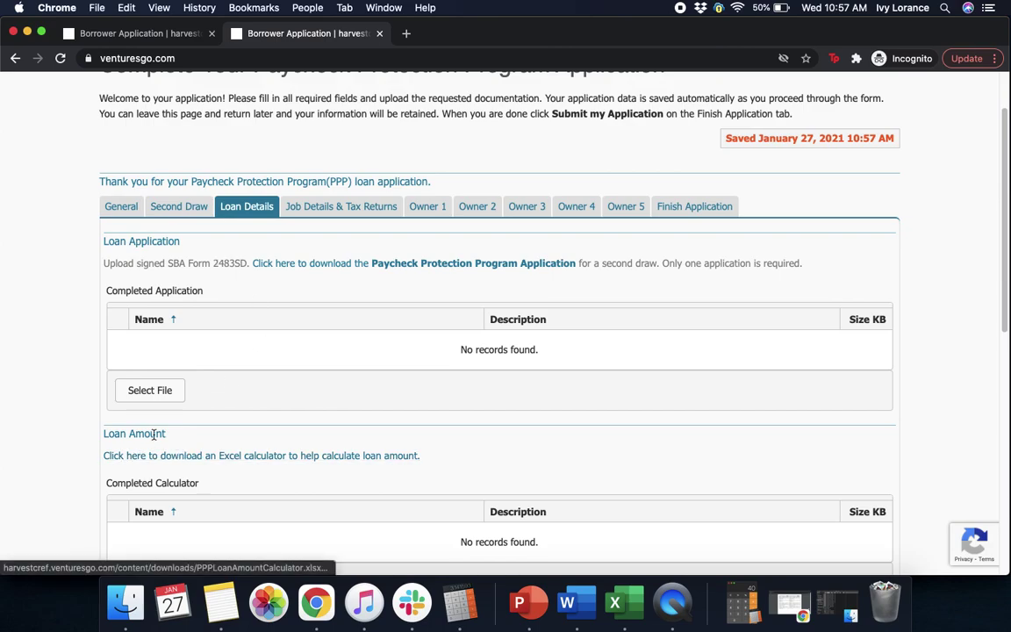
click(453, 265)
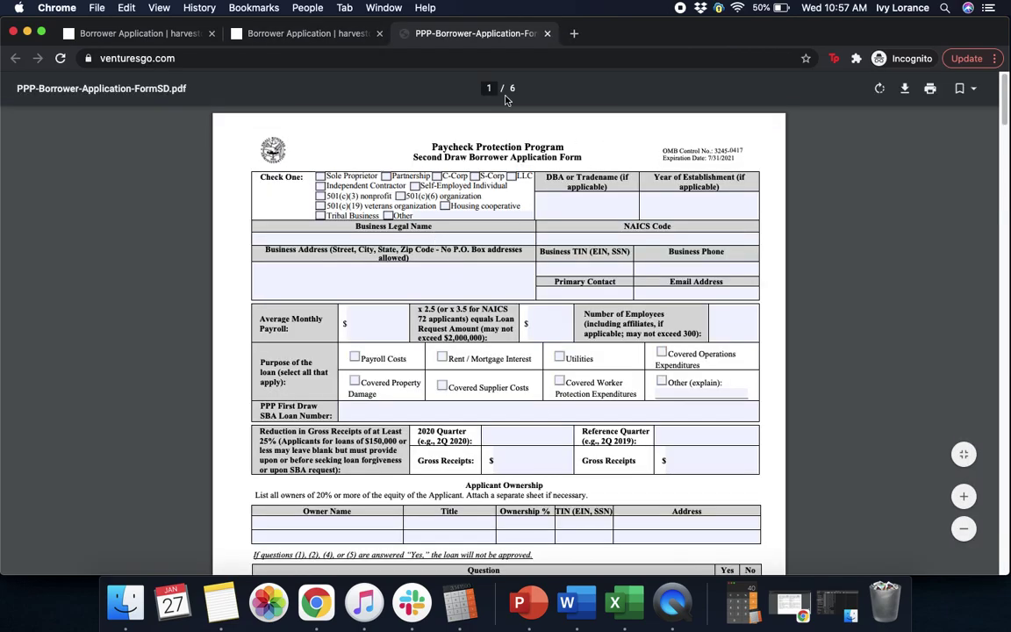
Close the PDF tab and open PPP-Borrower-Application-Form.pdf from Finder's Downloads folder in Preview.
click(547, 34)
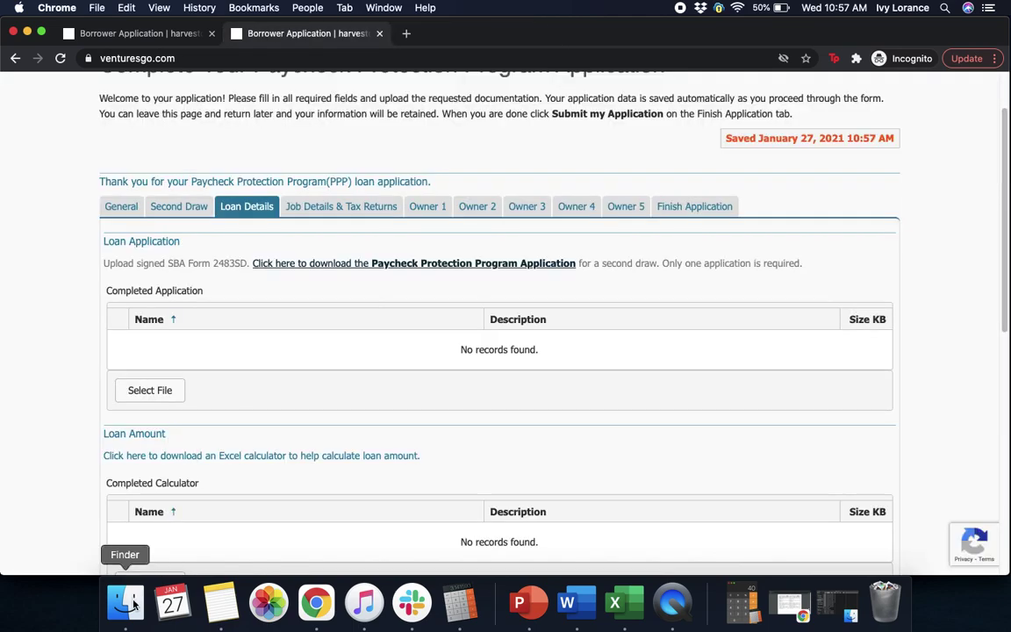
click(132, 604)
click(147, 220)
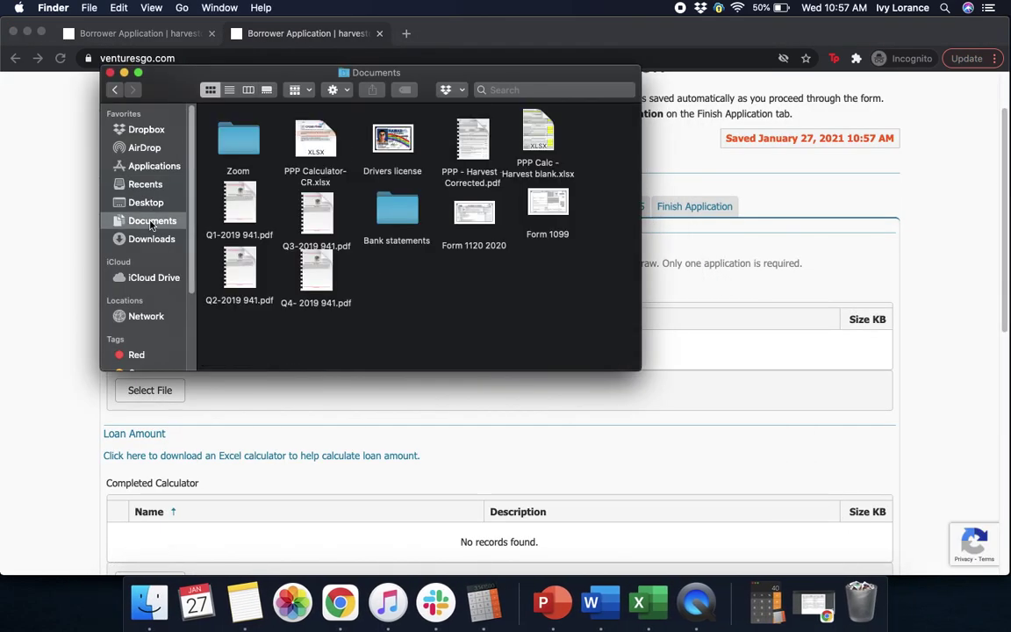
click(140, 202)
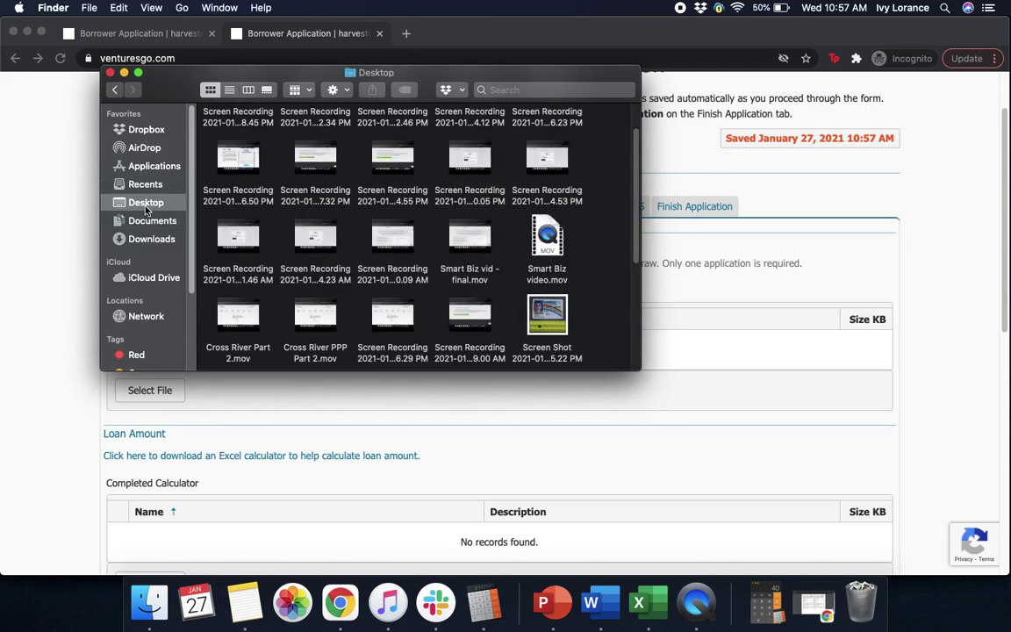
click(154, 242)
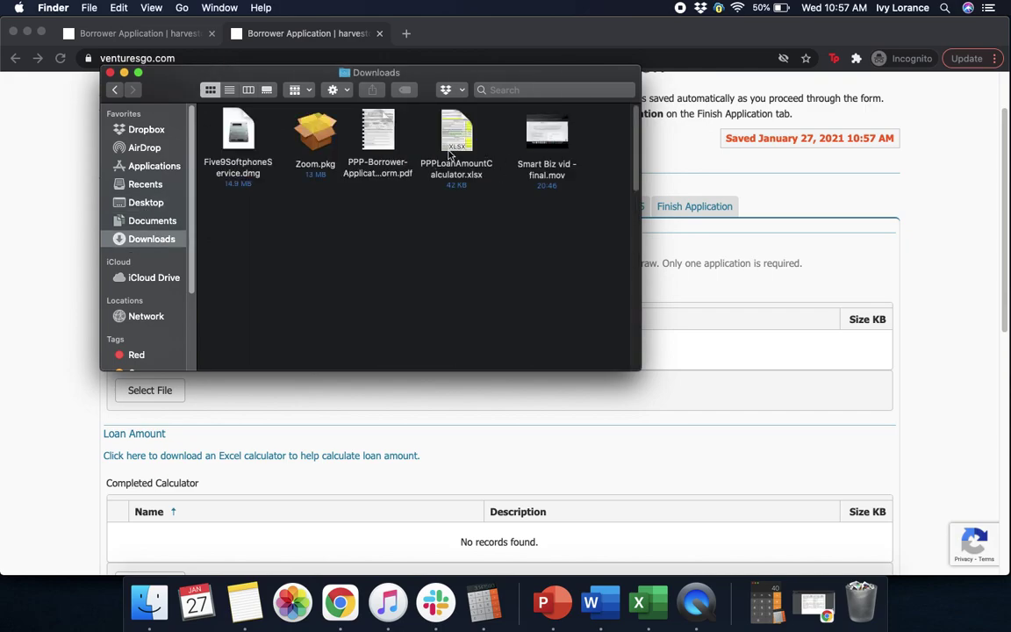
click(382, 126)
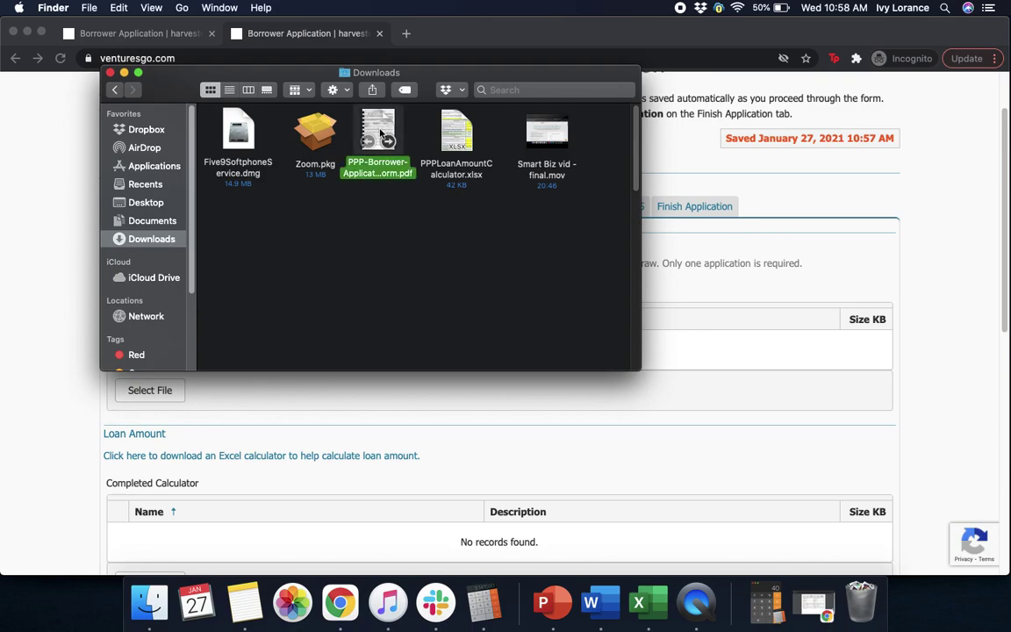
double_click(380, 131)
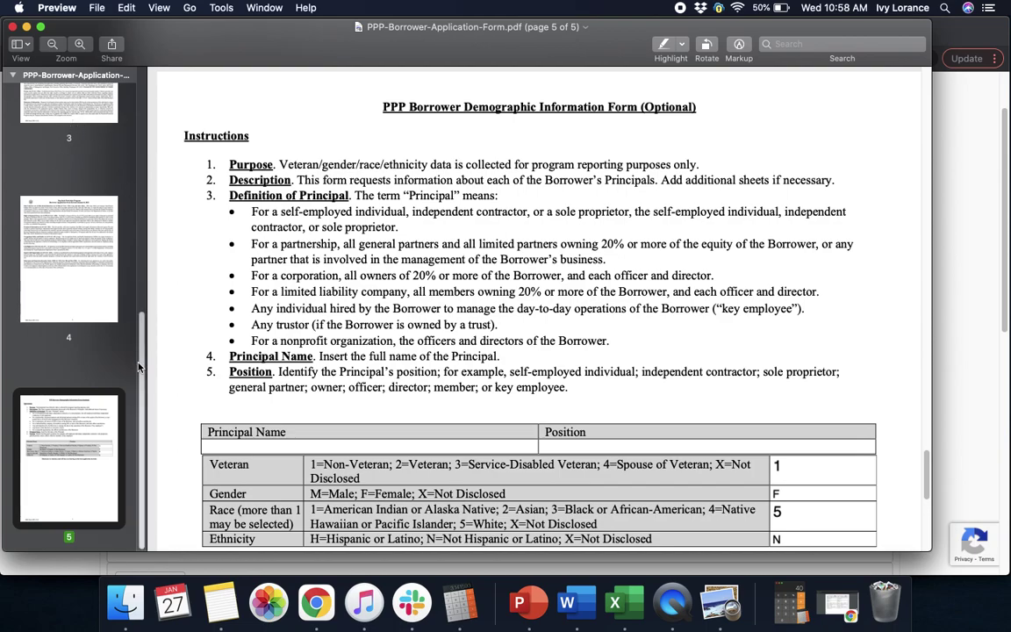
Go to page 1 of the form and tick the S-Corp business type box.
scroll(133, 119, up, 10)
click(93, 114)
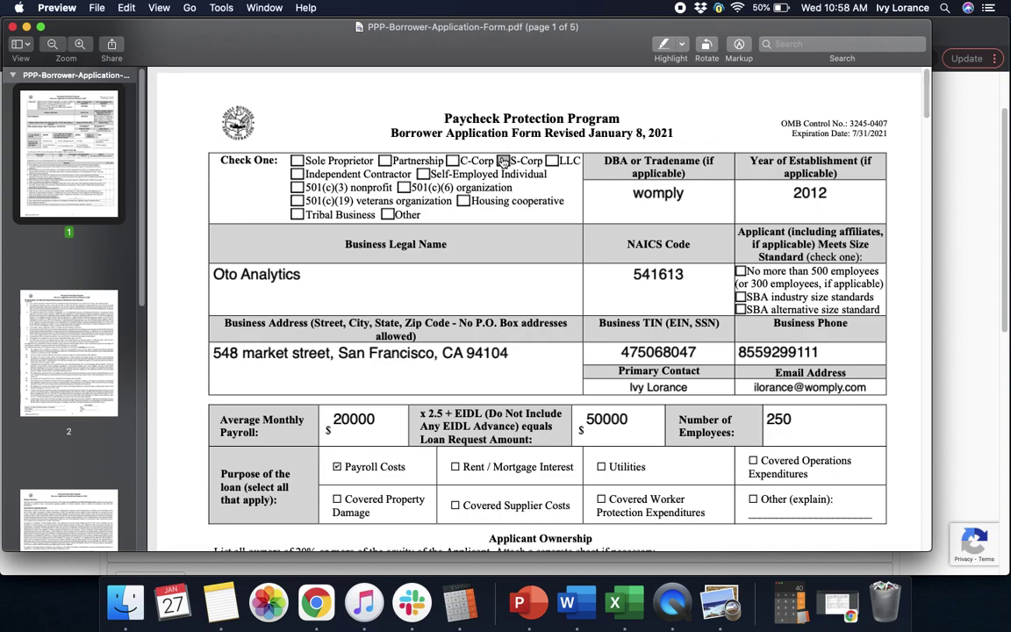
click(503, 160)
Step through the DBA, Year of Establishment, Business Legal Name and NAICS Code fields.
click(643, 193)
click(587, 133)
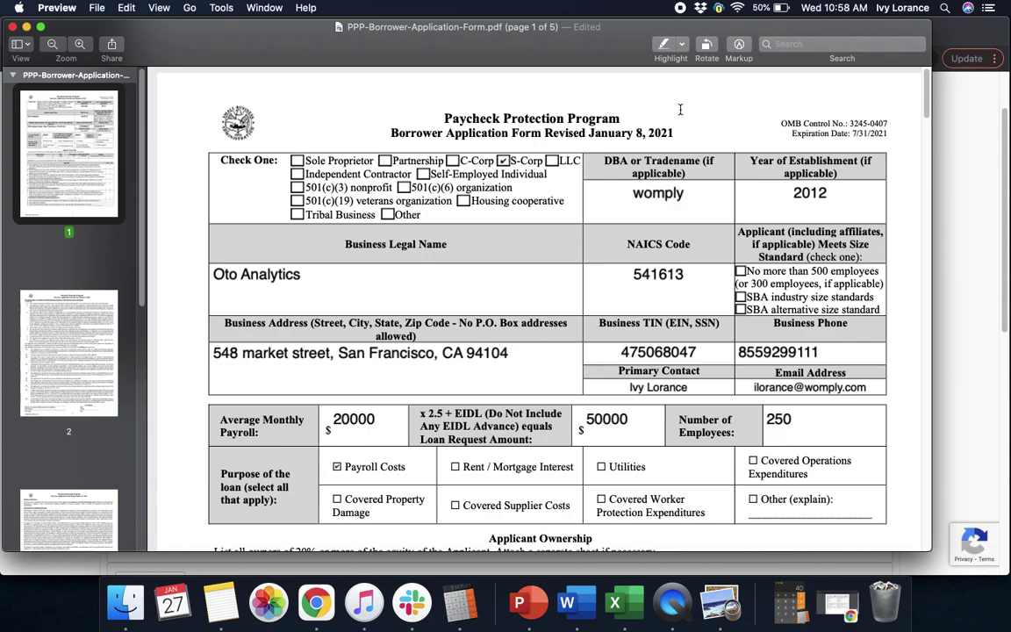
click(656, 191)
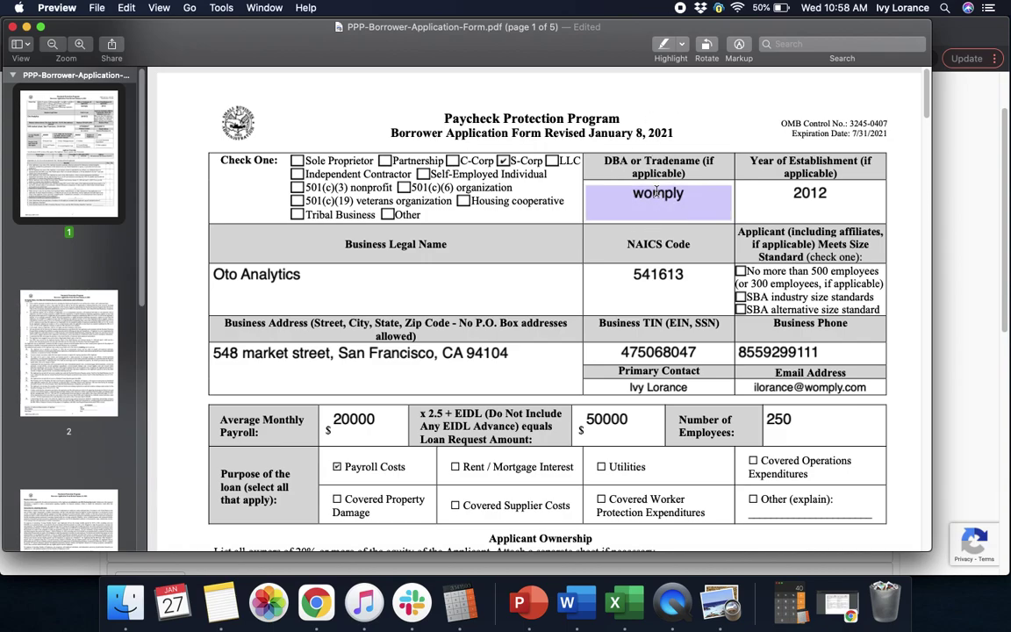
key(Tab)
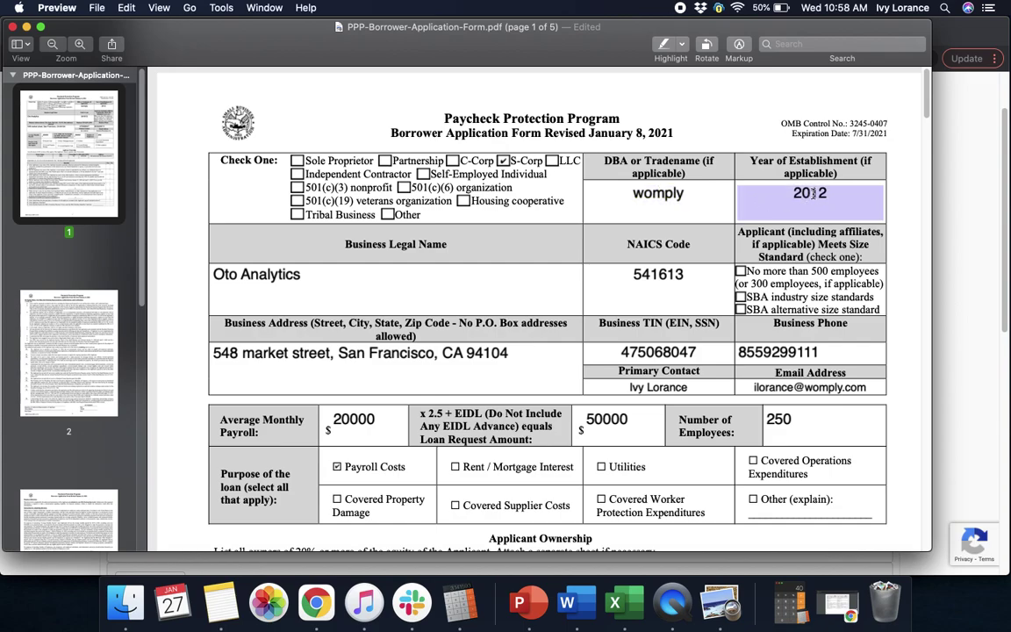
click(356, 275)
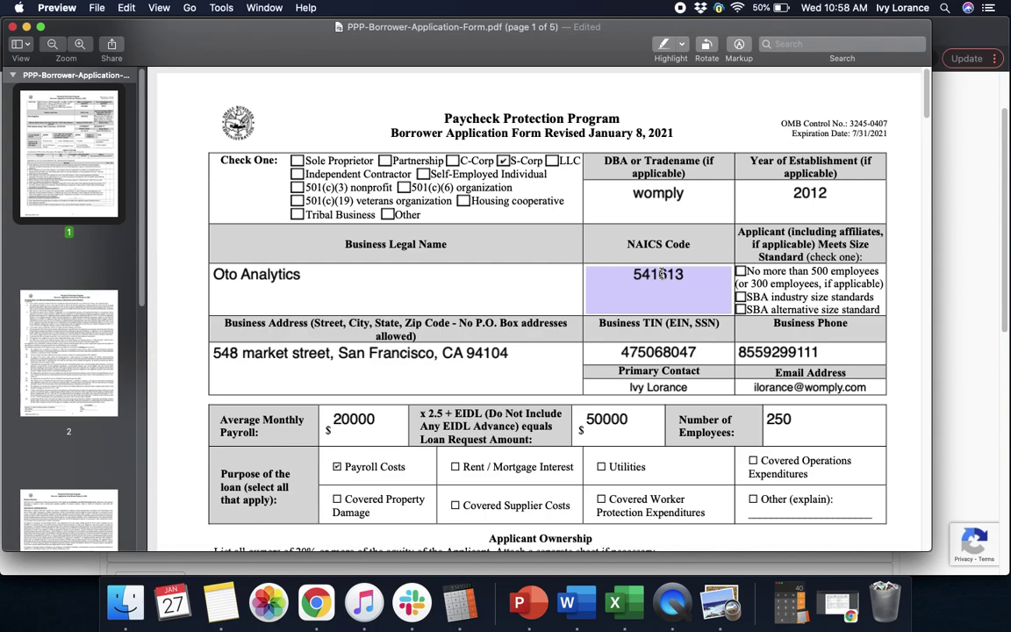
click(660, 274)
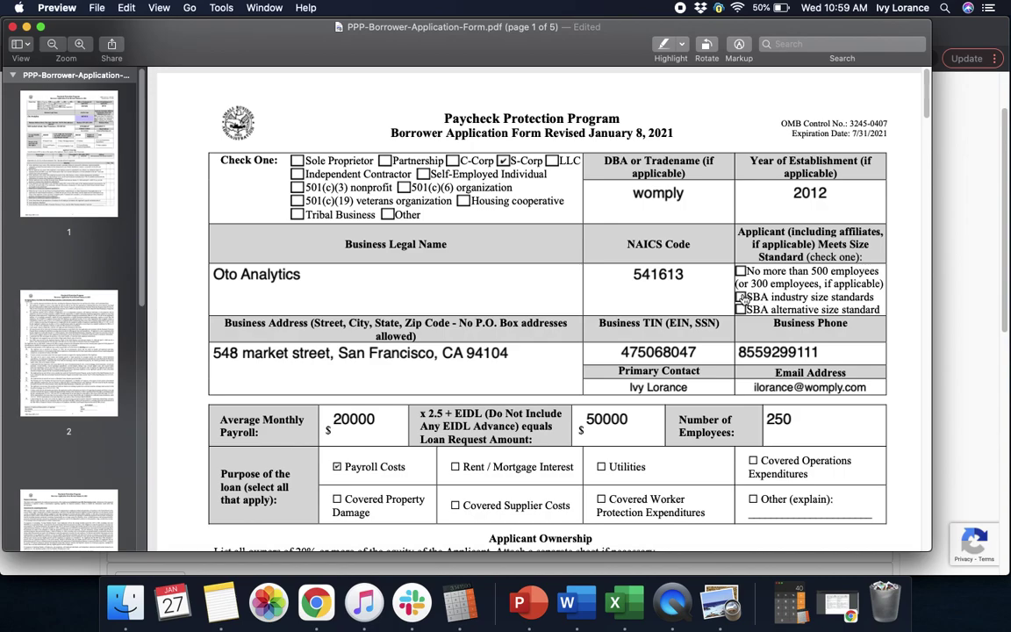
Tick 'No more than 500 employees' and scroll down to the Applicant Ownership section.
click(741, 273)
drag(929, 104, 928, 117)
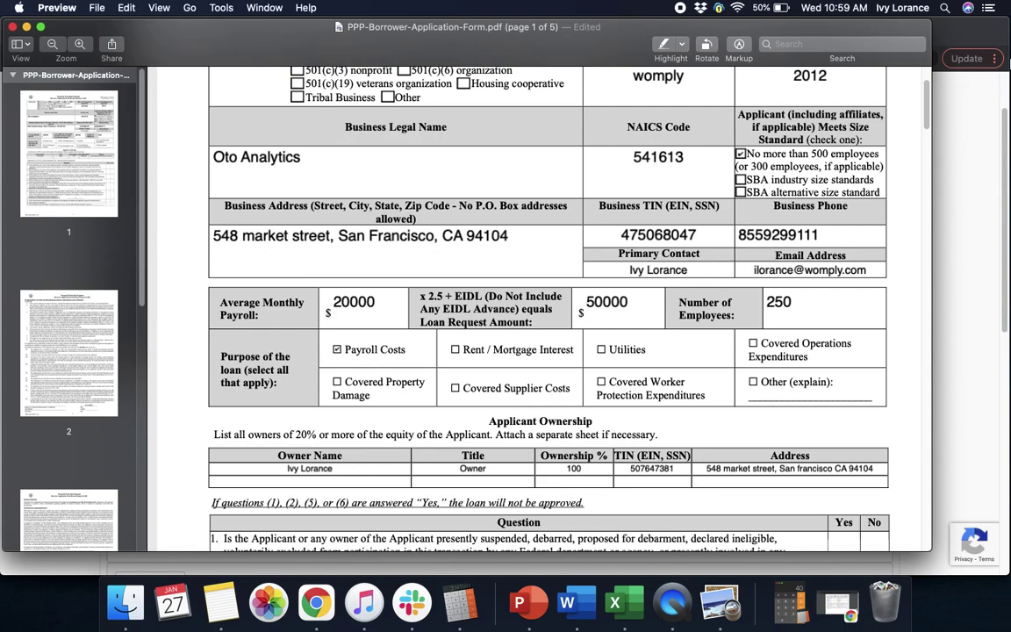
scroll(924, 134, down, 5)
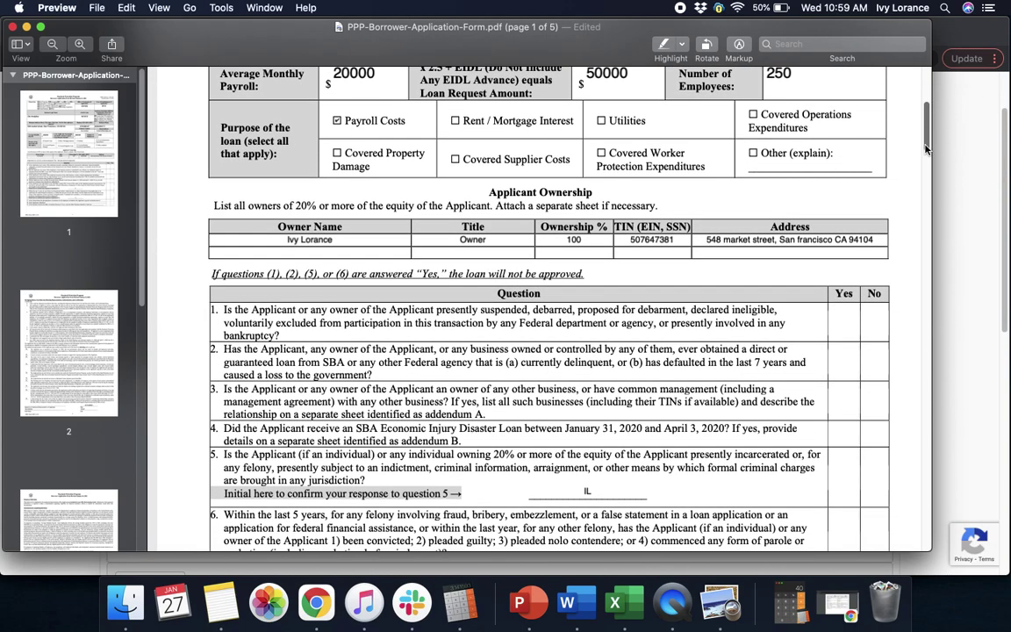
drag(926, 145, 925, 146)
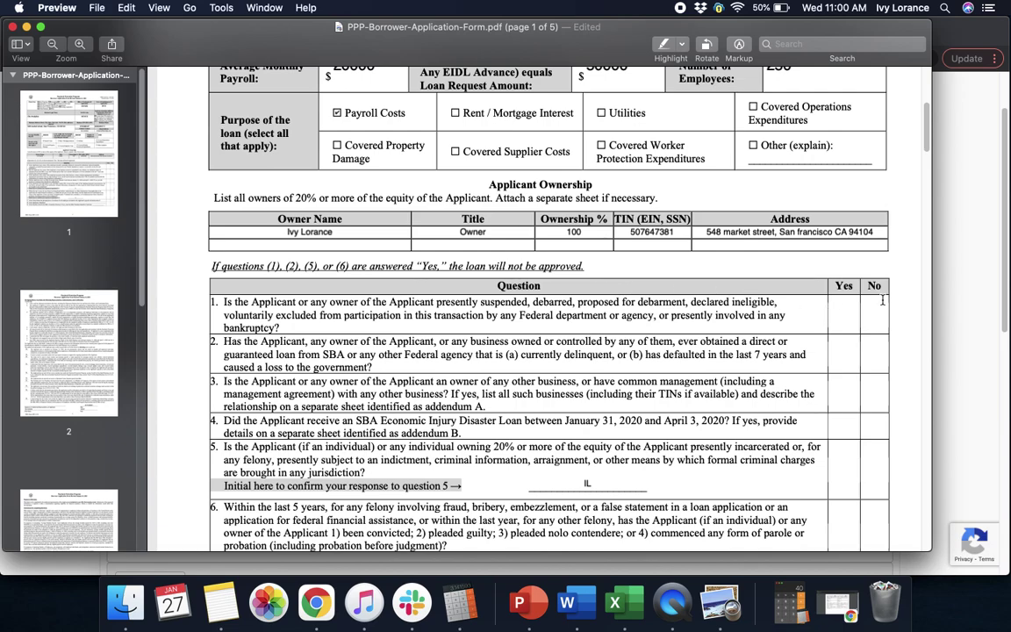
Check No for page 1 questions 1 through 6 and 8, and Yes for question 7.
click(876, 310)
drag(928, 142, 927, 152)
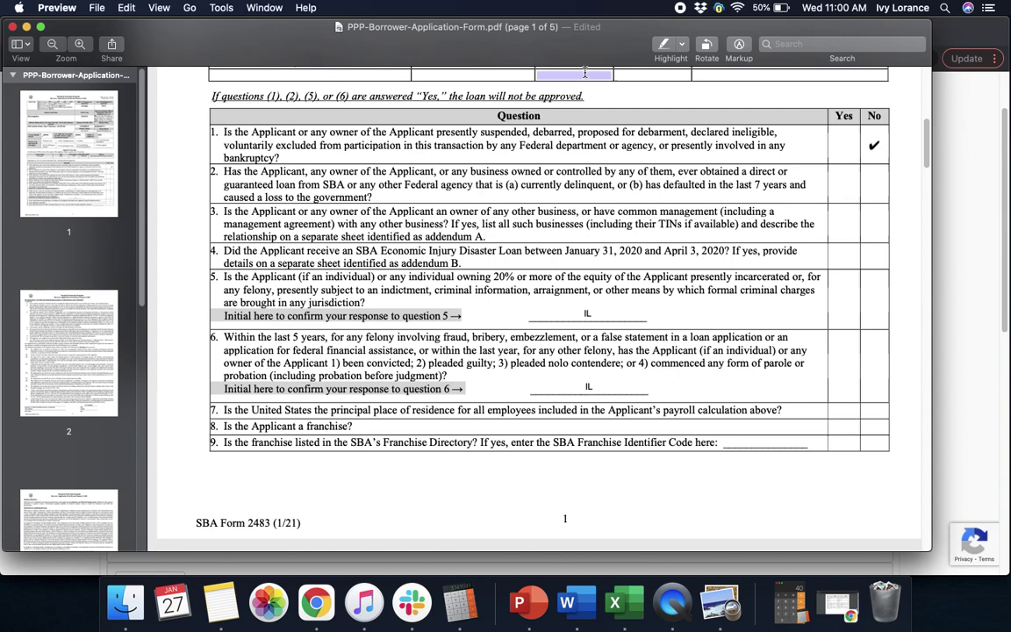
click(883, 188)
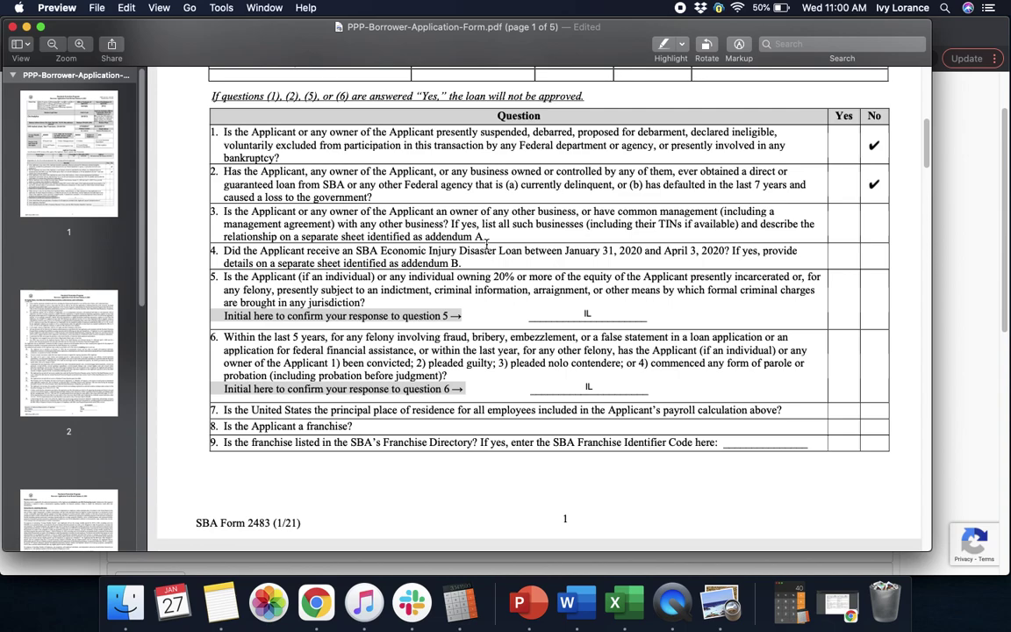
click(872, 225)
scroll(924, 167, down, 2)
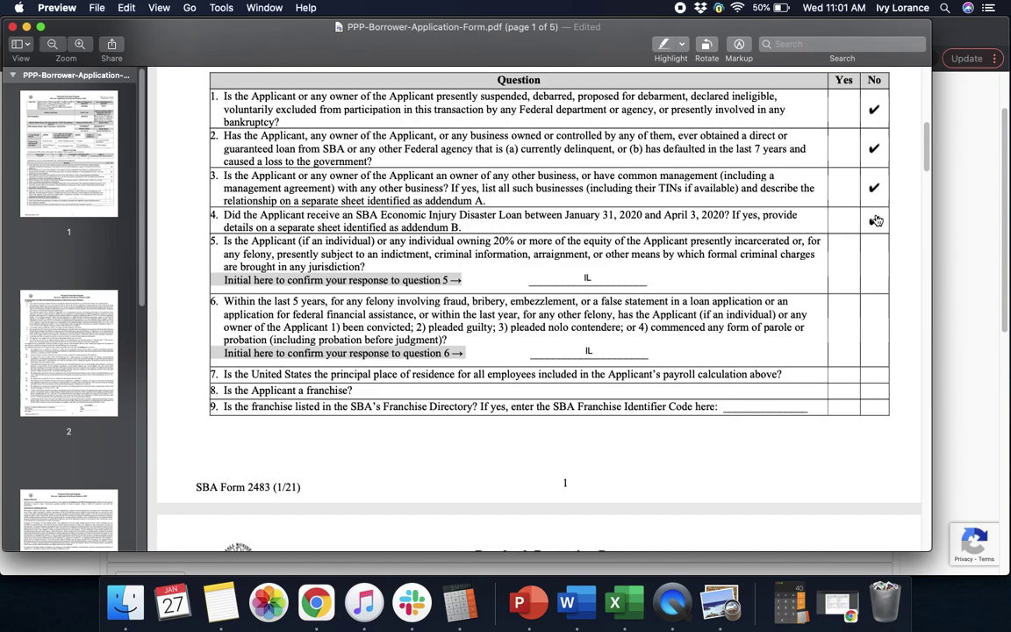
click(875, 220)
click(876, 267)
click(882, 325)
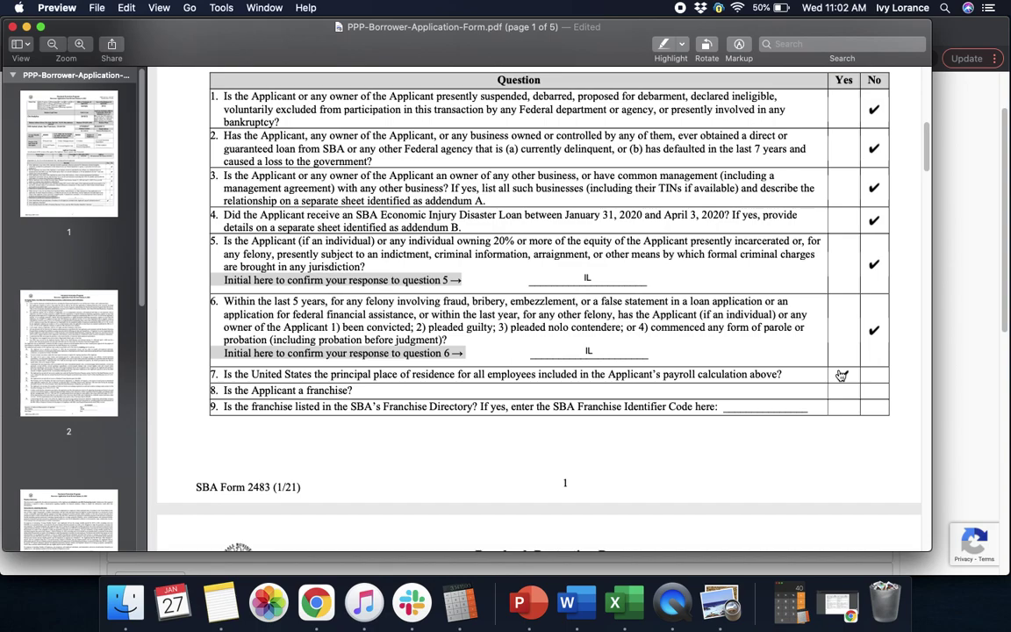
click(841, 375)
click(876, 392)
Answer No to question 9, then work down the page 2 certification list adding IL initials.
drag(875, 393, 874, 407)
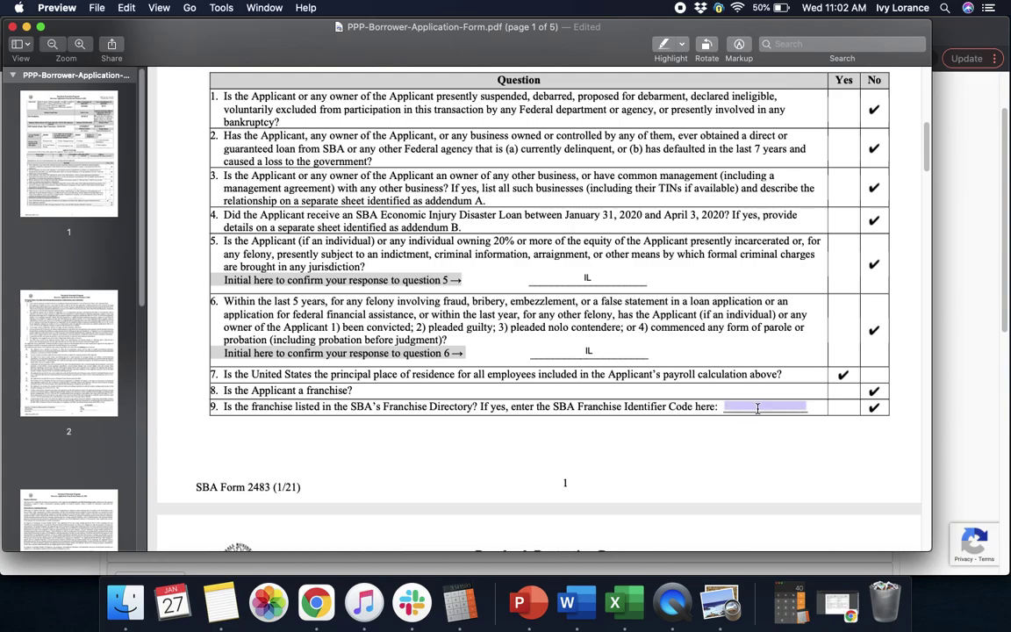
scroll(913, 208, down, 5)
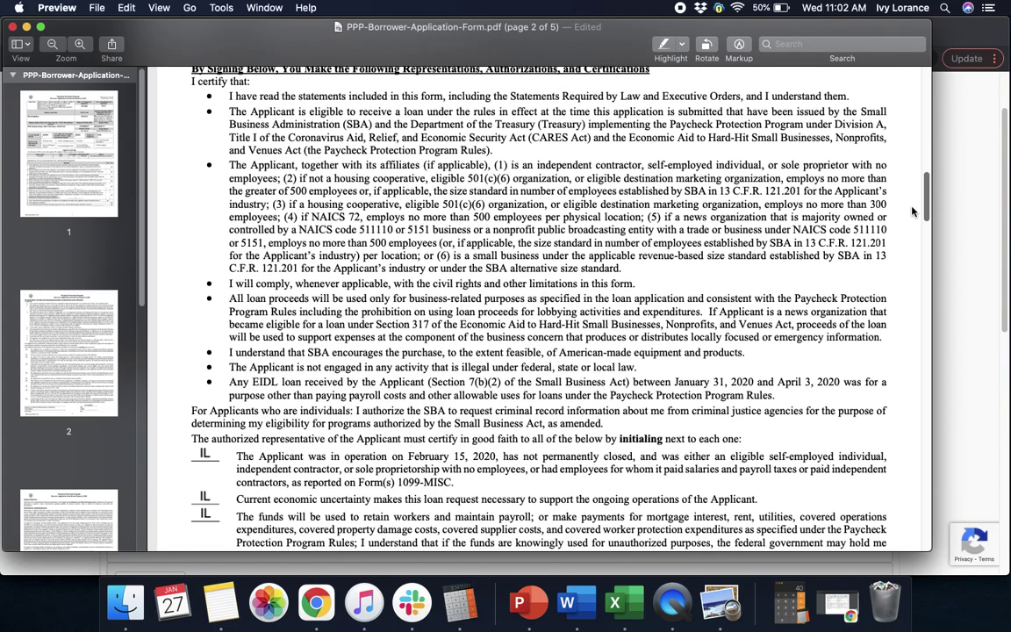
scroll(912, 205, up, 1)
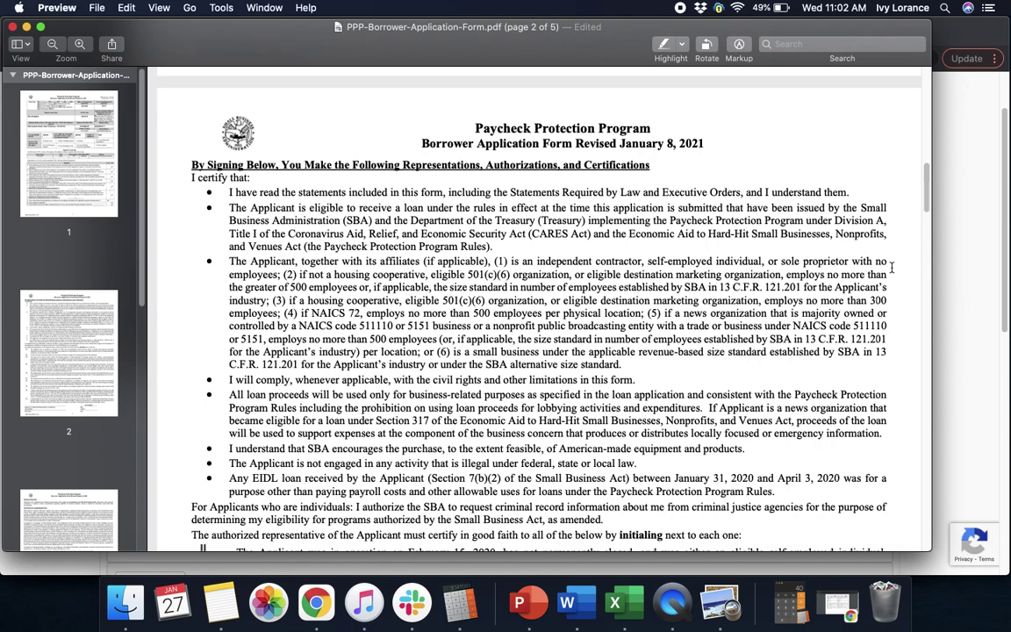
scroll(926, 206, down, 2)
scroll(927, 206, down, 5)
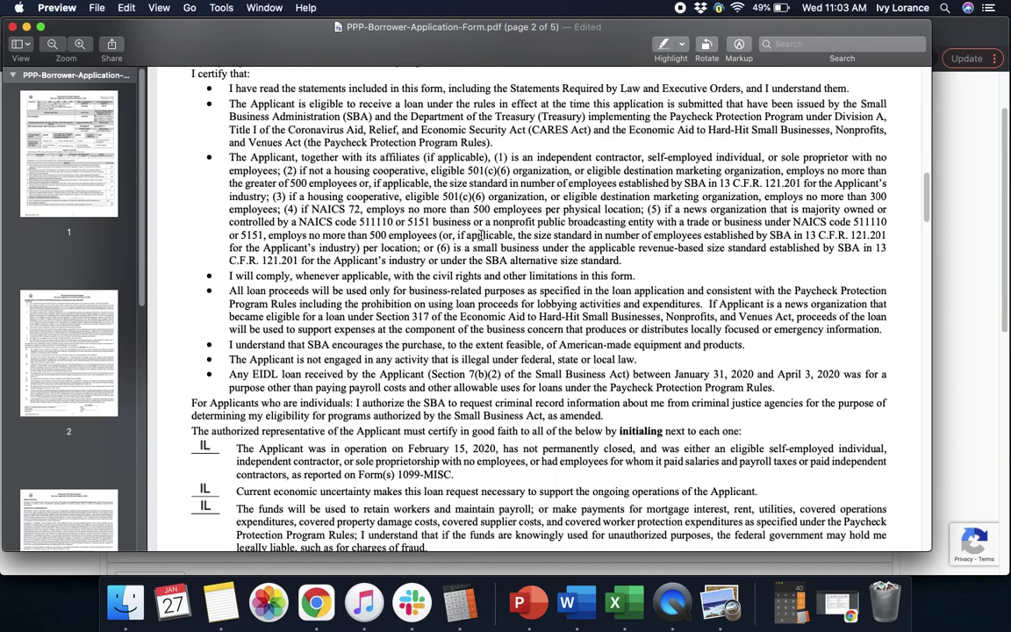
scroll(915, 244, down, 5)
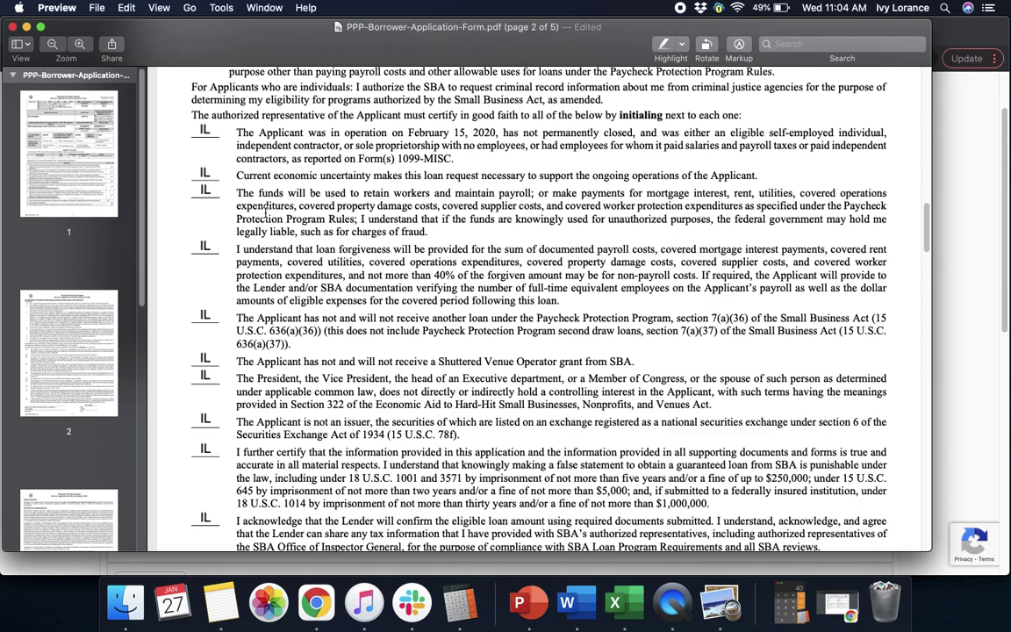
click(203, 191)
drag(926, 239, 922, 250)
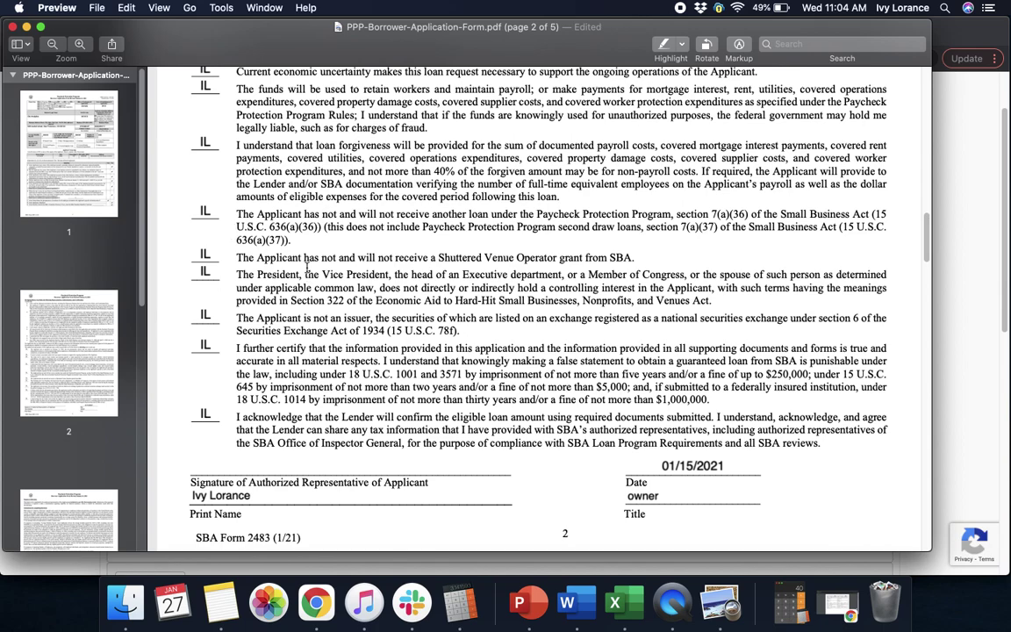
double_click(213, 272)
click(250, 288)
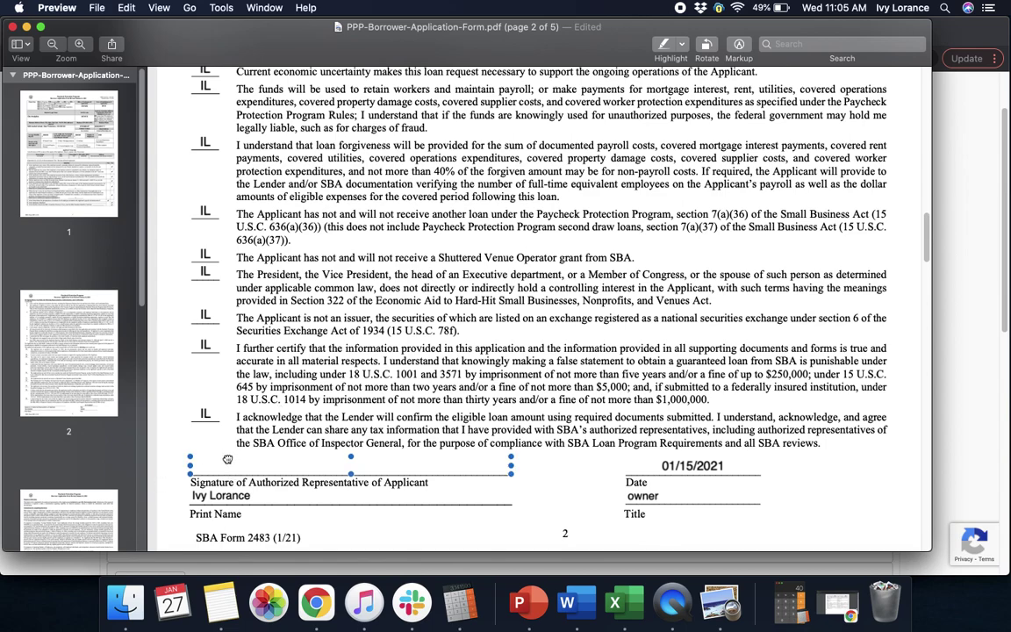
Check the Print Name and Date fields, then scroll through page 3 to page 4.
click(235, 496)
click(669, 465)
drag(929, 212, 923, 288)
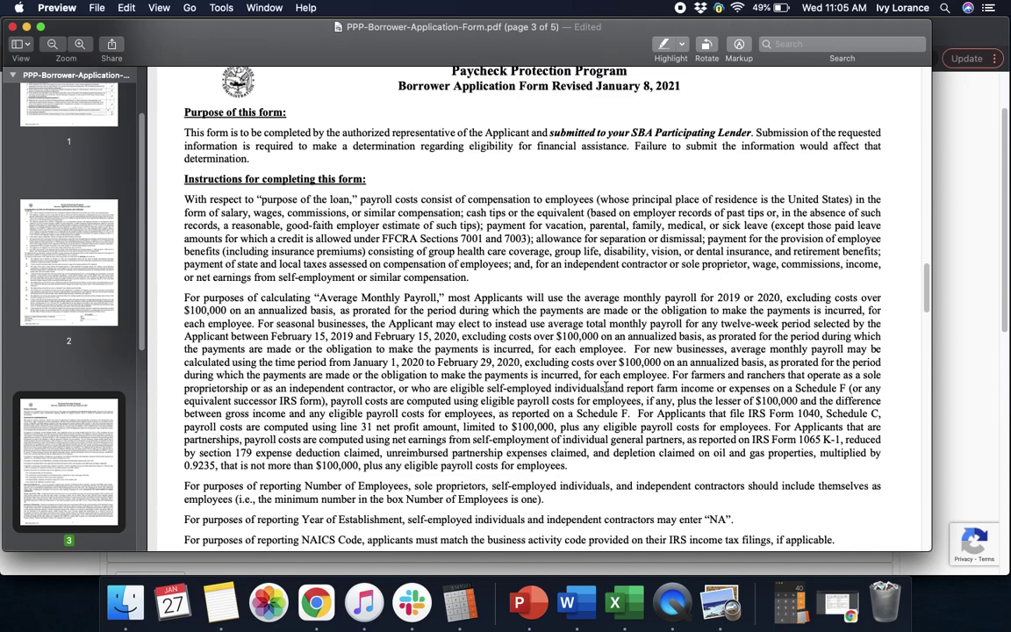
drag(925, 286, 923, 337)
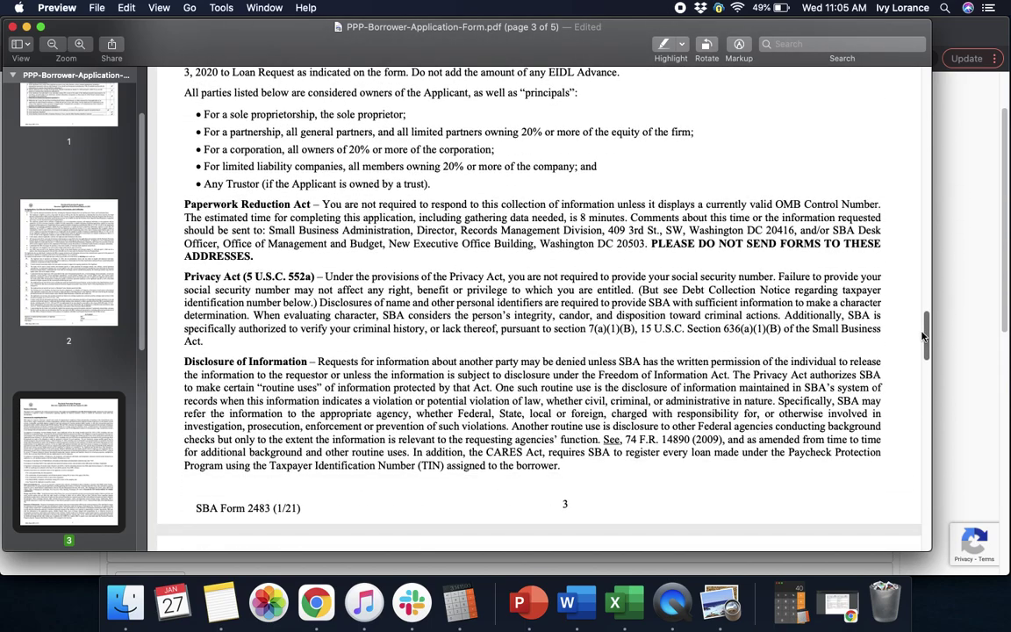
drag(923, 336, 923, 418)
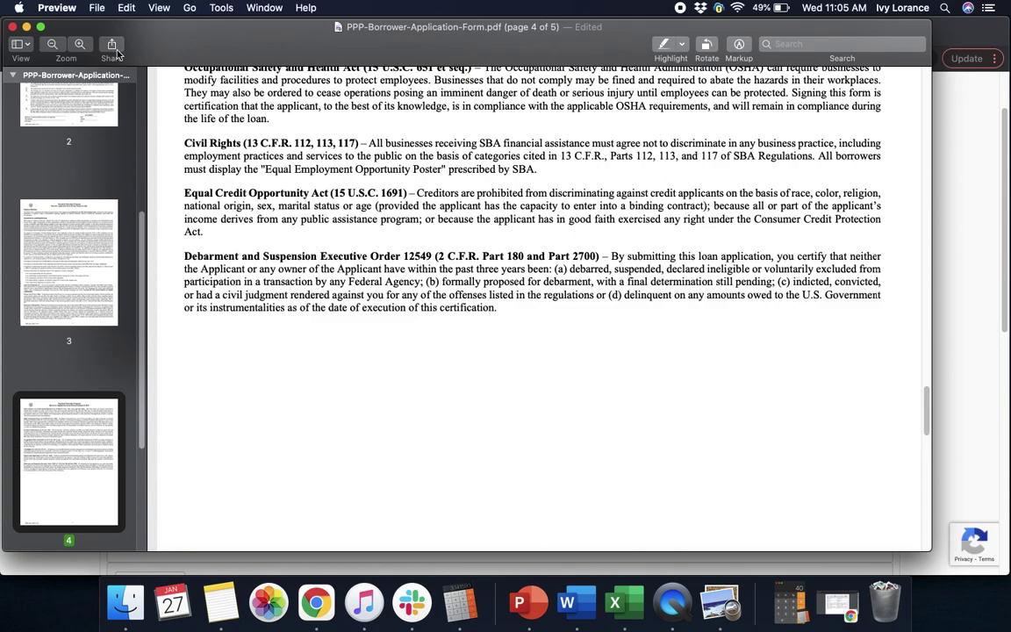
Save the edited form in Preview, close it, and hide the Downloads window.
click(96, 8)
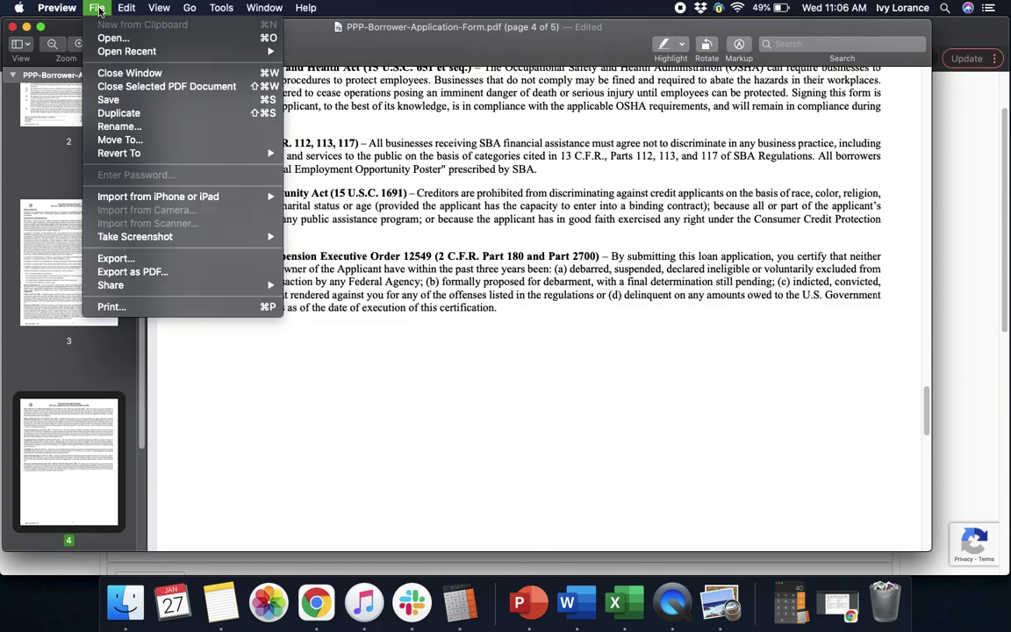
click(128, 100)
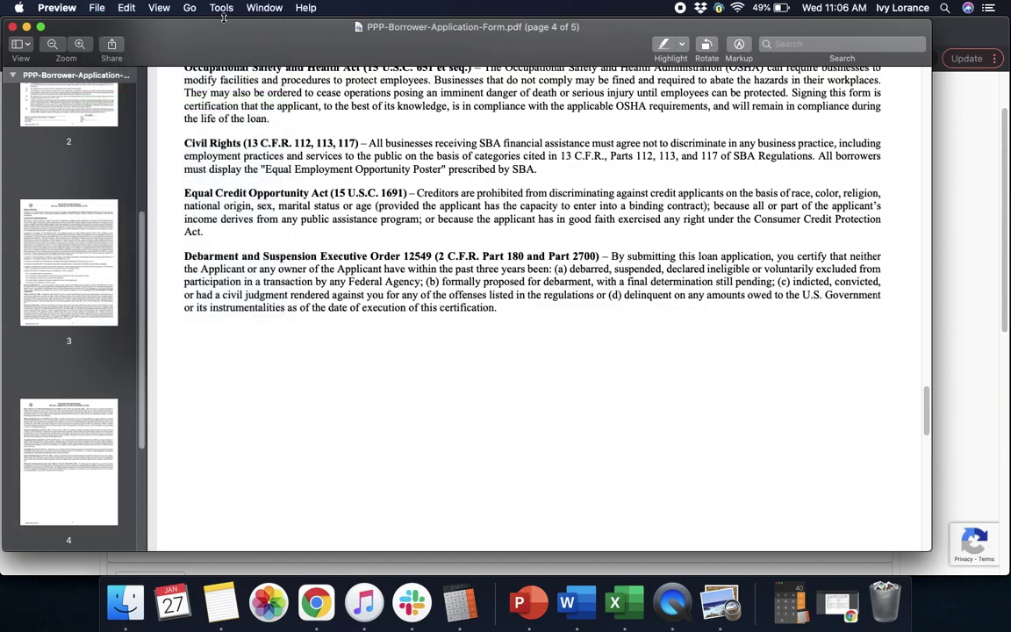
click(13, 27)
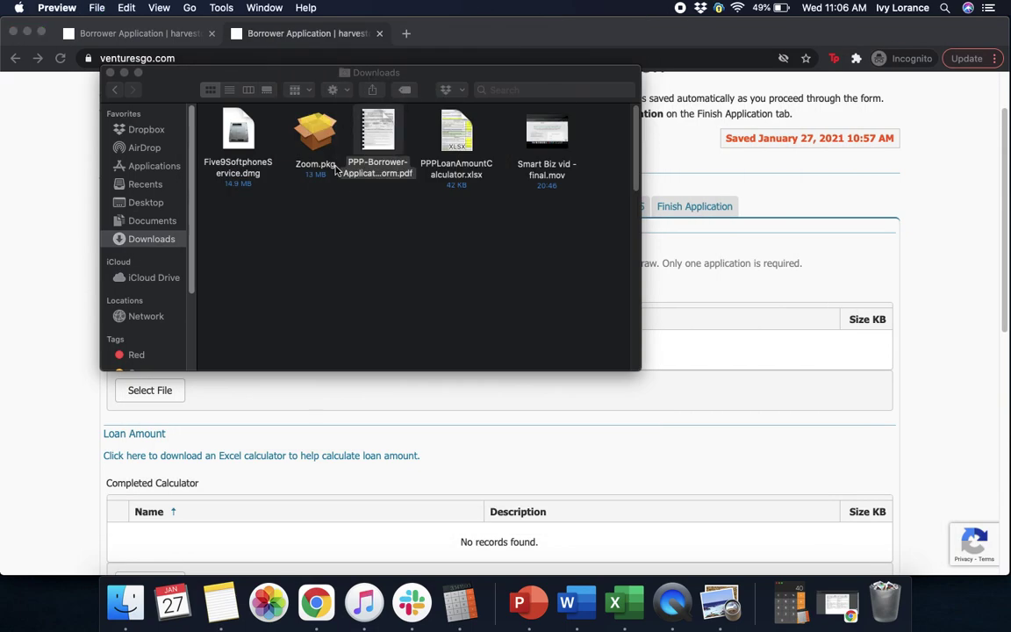
click(123, 74)
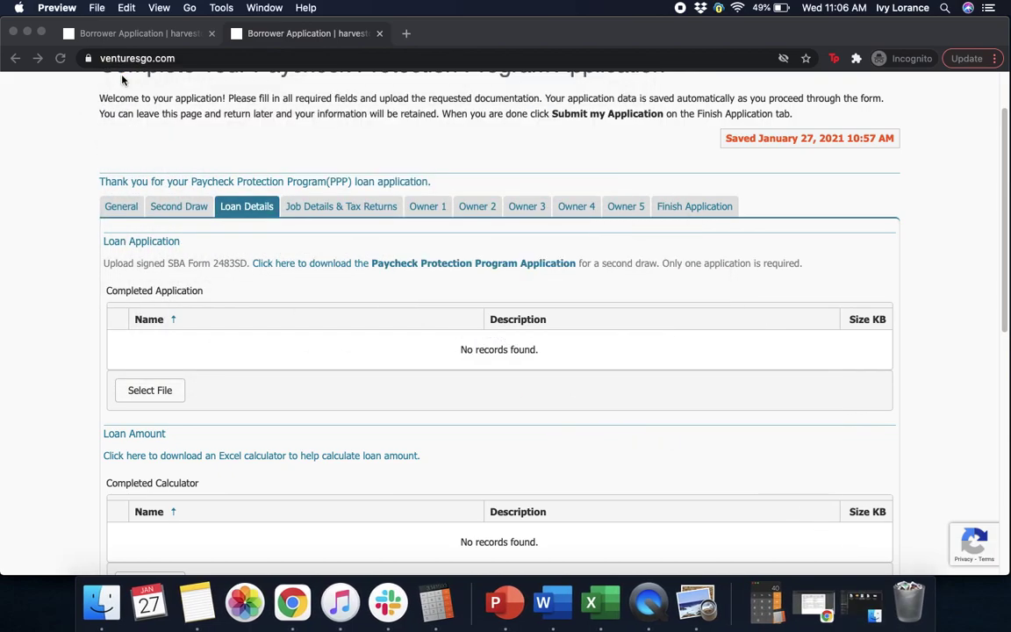
Upload PPP - Harvest - Corrected.pdf from Documents as the completed loan application.
click(163, 393)
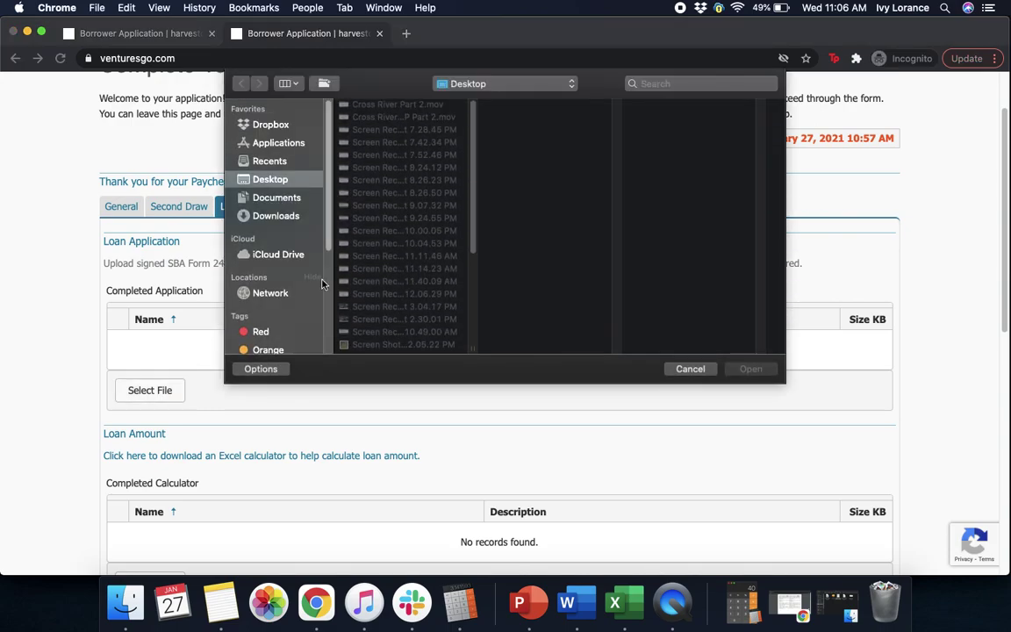
click(279, 199)
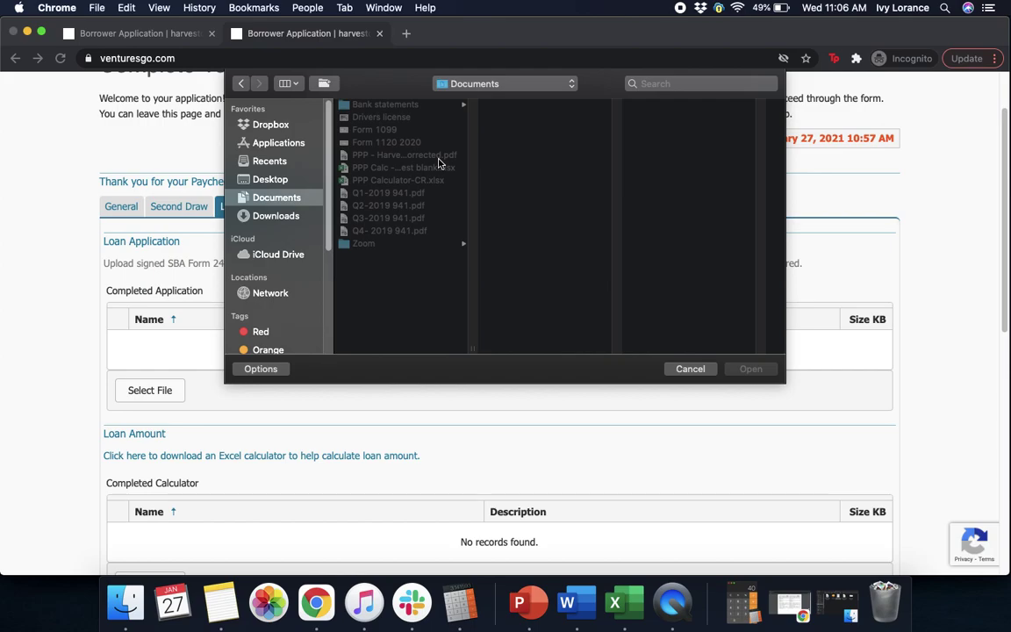
click(438, 157)
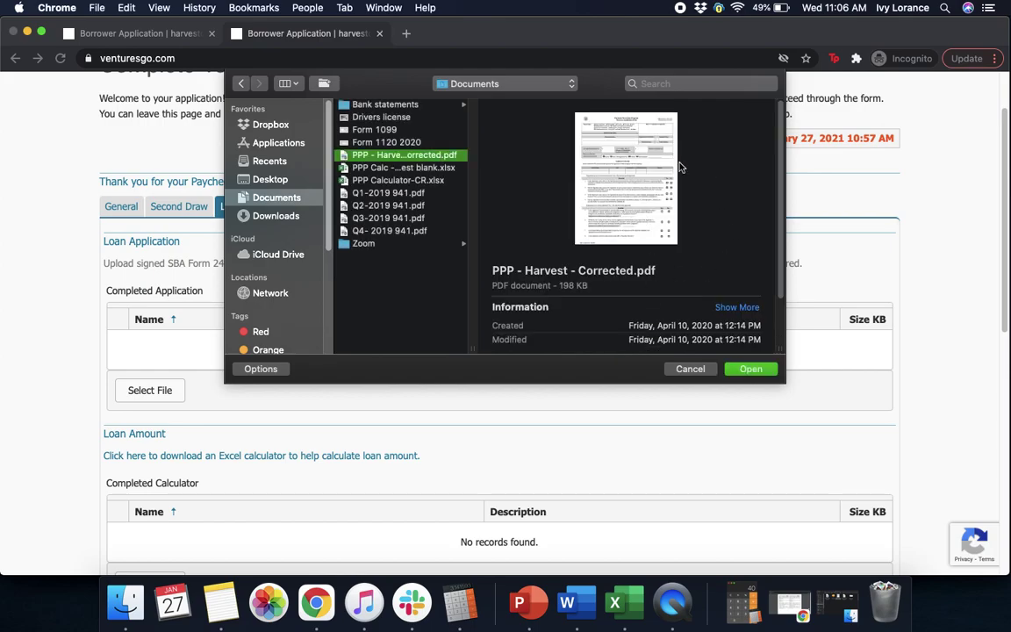
mouse_move(615, 224)
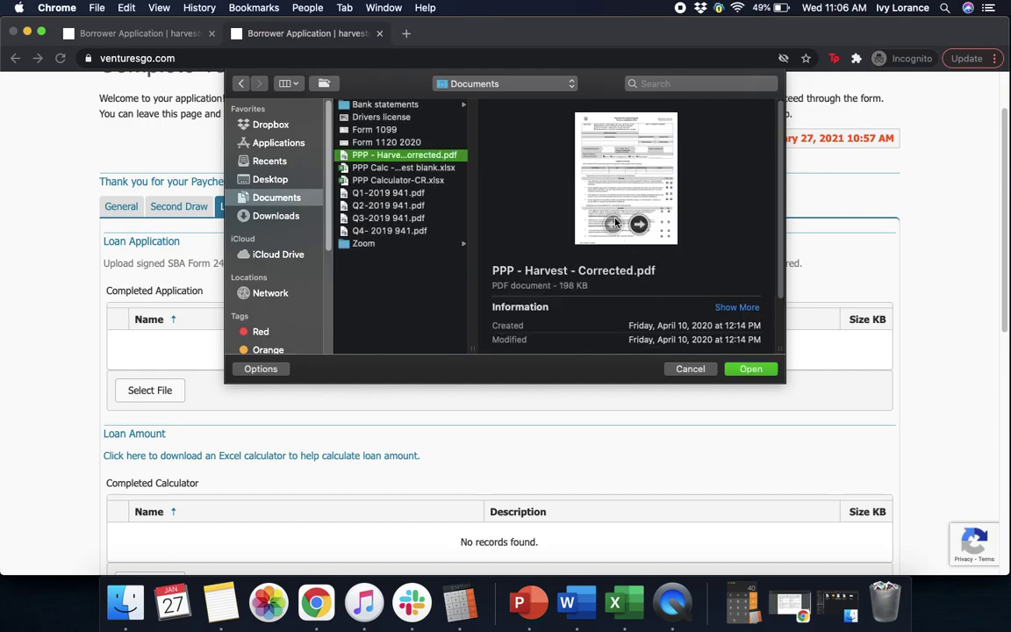
click(750, 369)
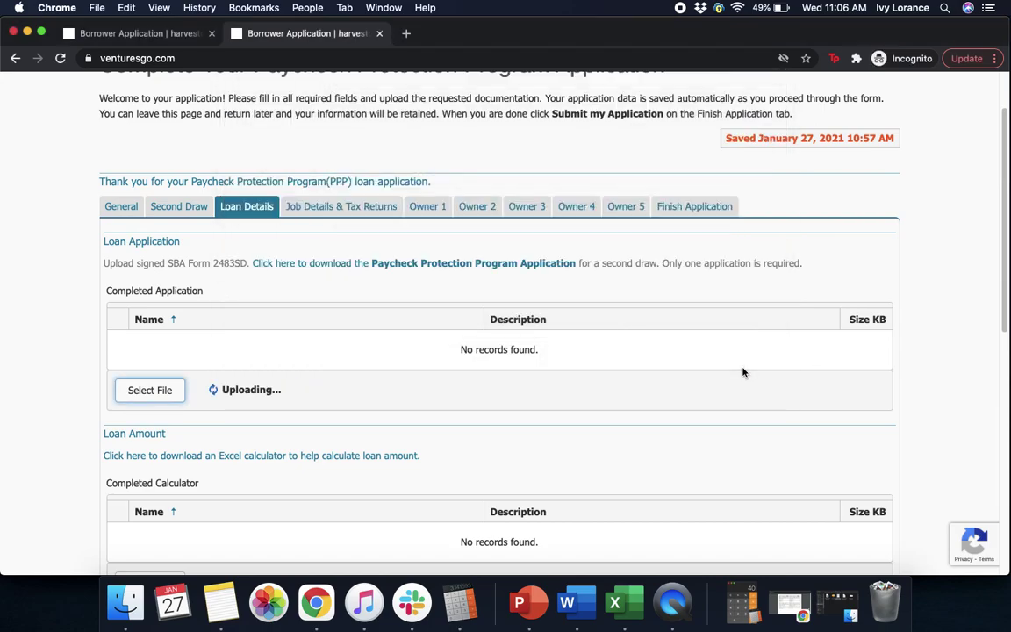
scroll(742, 372, down, 5)
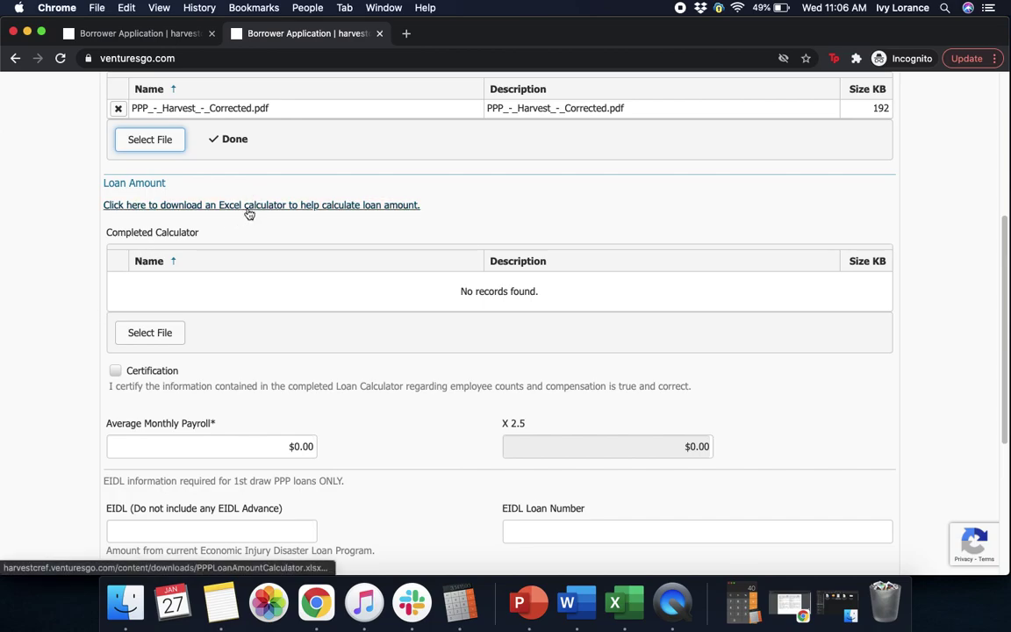
Open PPPLoanAmountCalculator.xlsx from Downloads in Excel and widen the window to review the First Draw sheet.
click(125, 605)
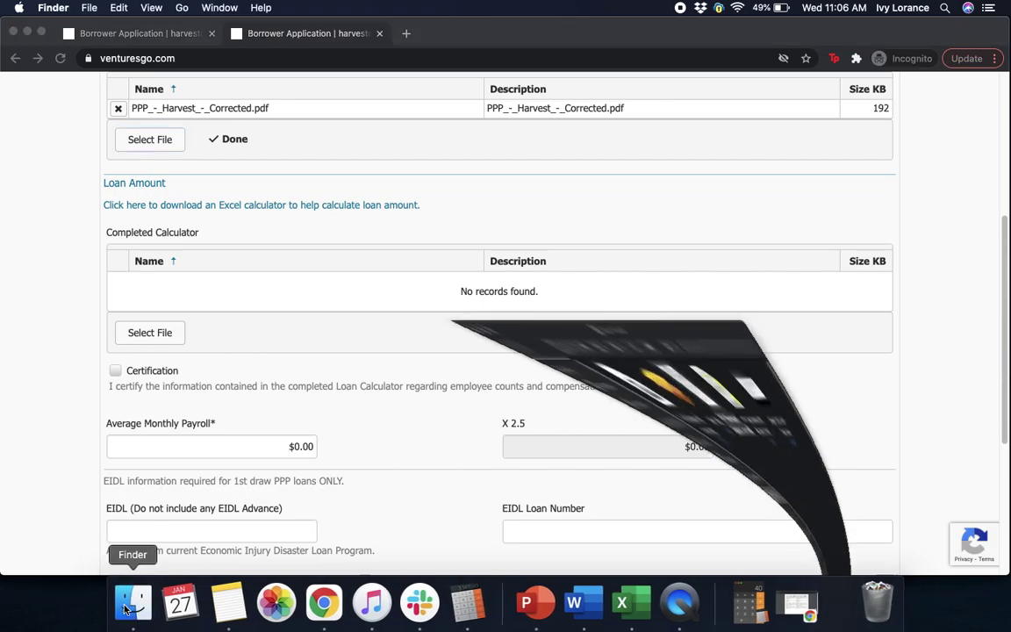
click(455, 139)
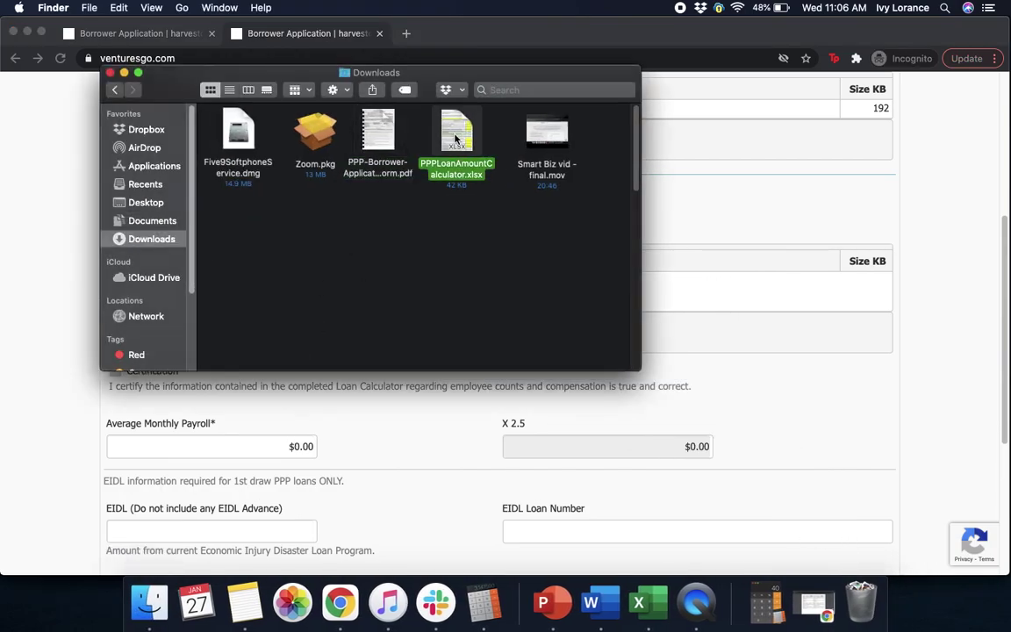
double_click(455, 139)
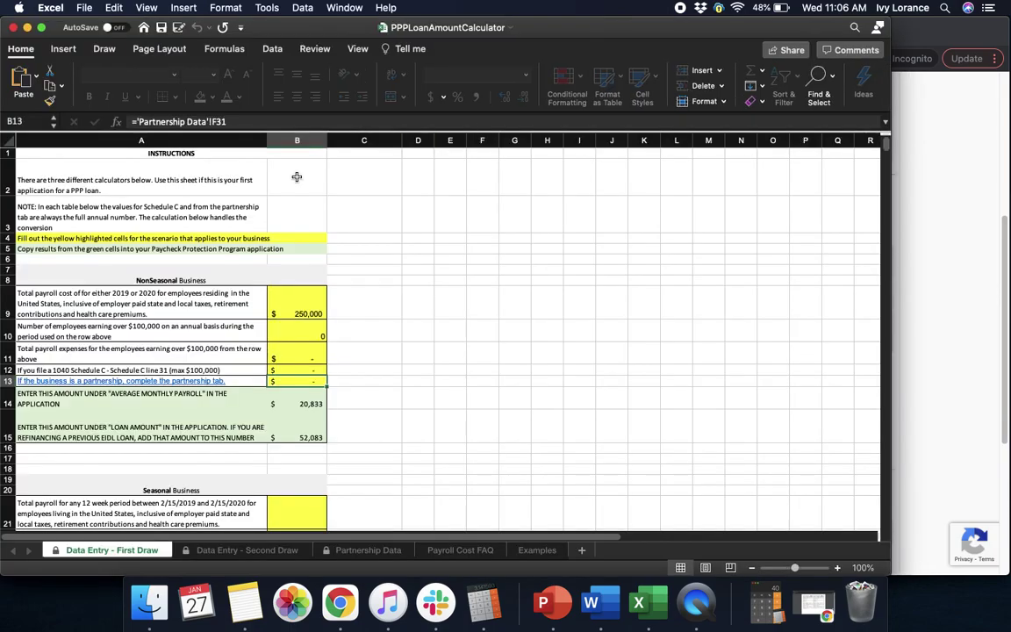
drag(890, 98, 1004, 98)
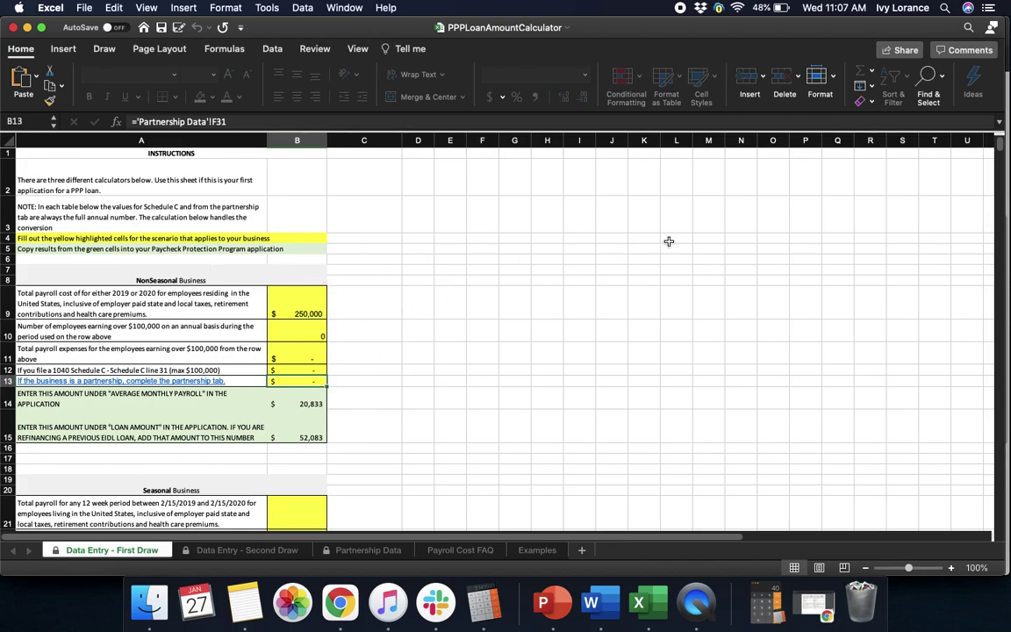
drag(998, 149, 997, 160)
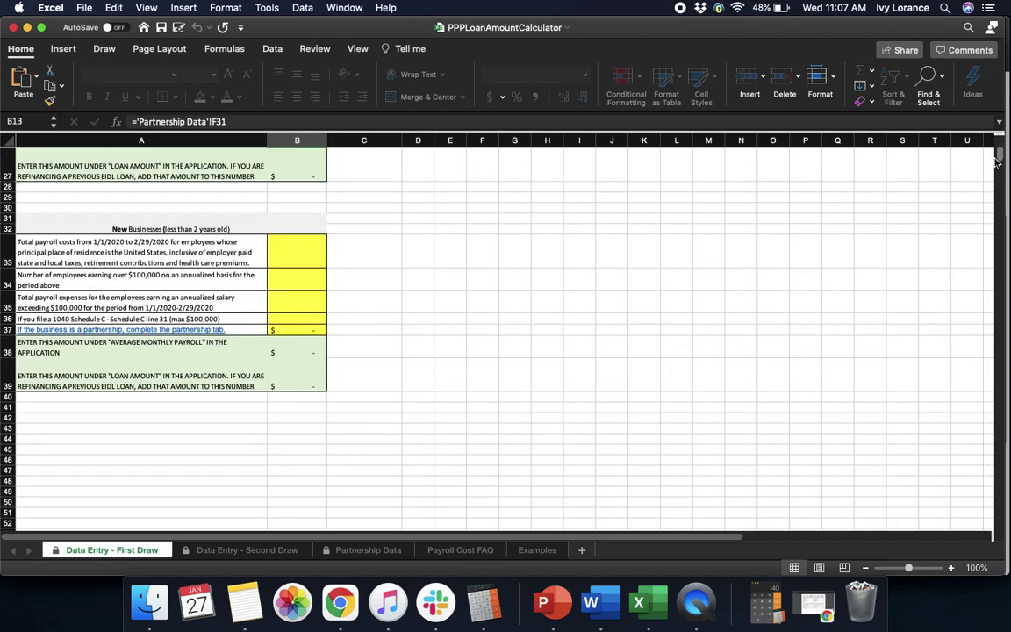
drag(1001, 161, 998, 149)
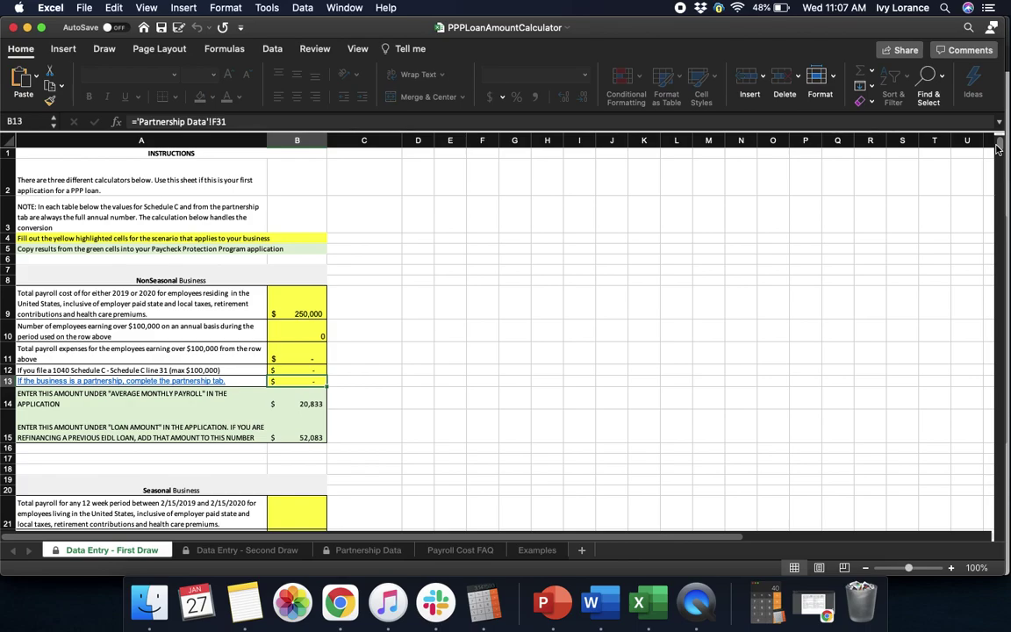
View the Payroll Cost FAQ sheet, then end on the Data Entry - Second Draw sheet, clearing a stray entry in B12.
click(465, 550)
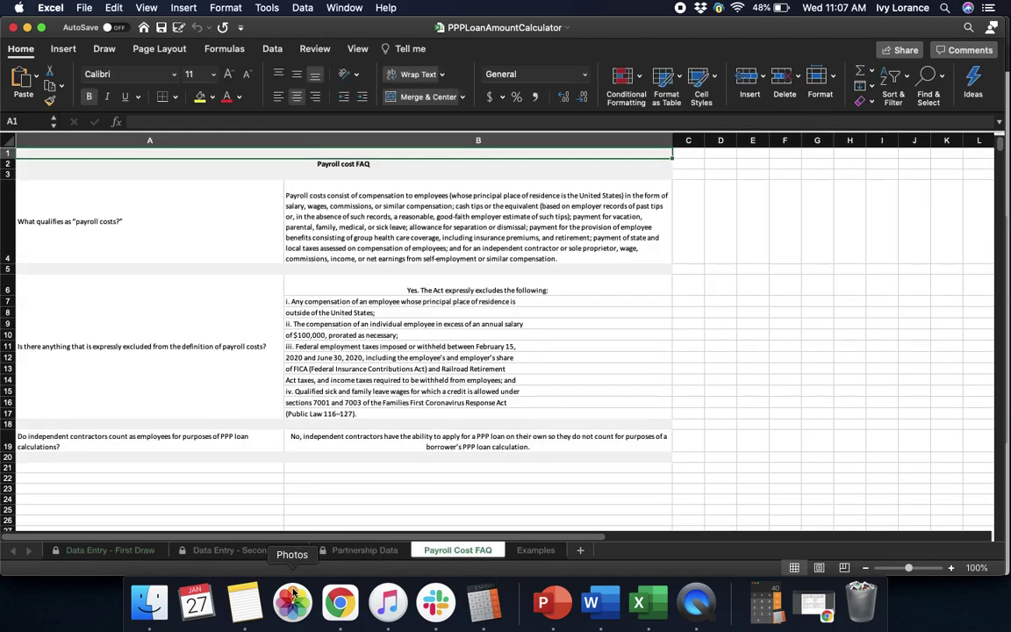
click(233, 550)
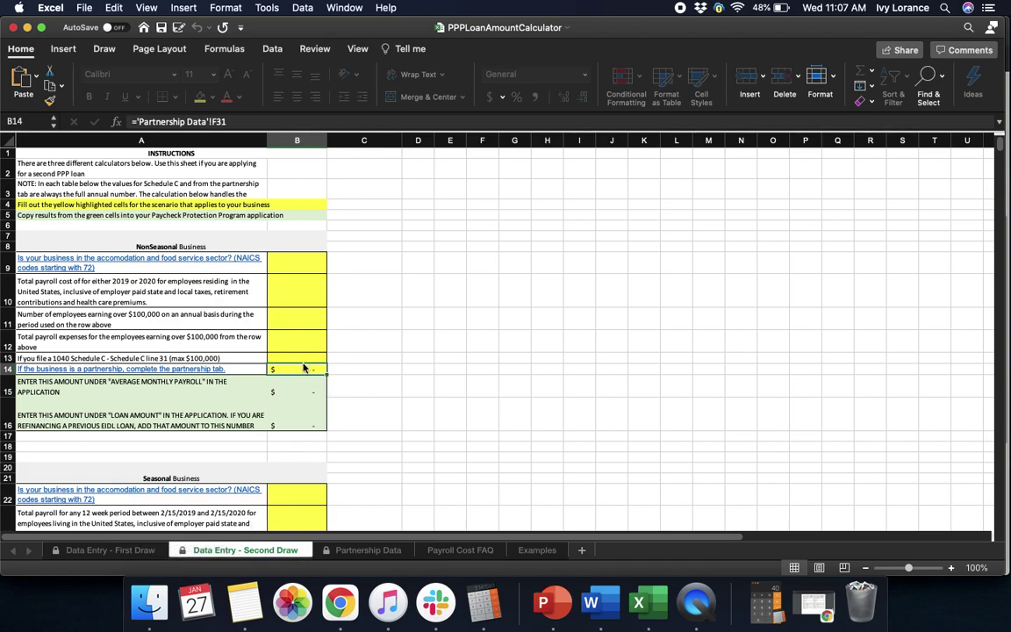
click(300, 343)
text(96)
key(BackSpace)
key(BackSpace)
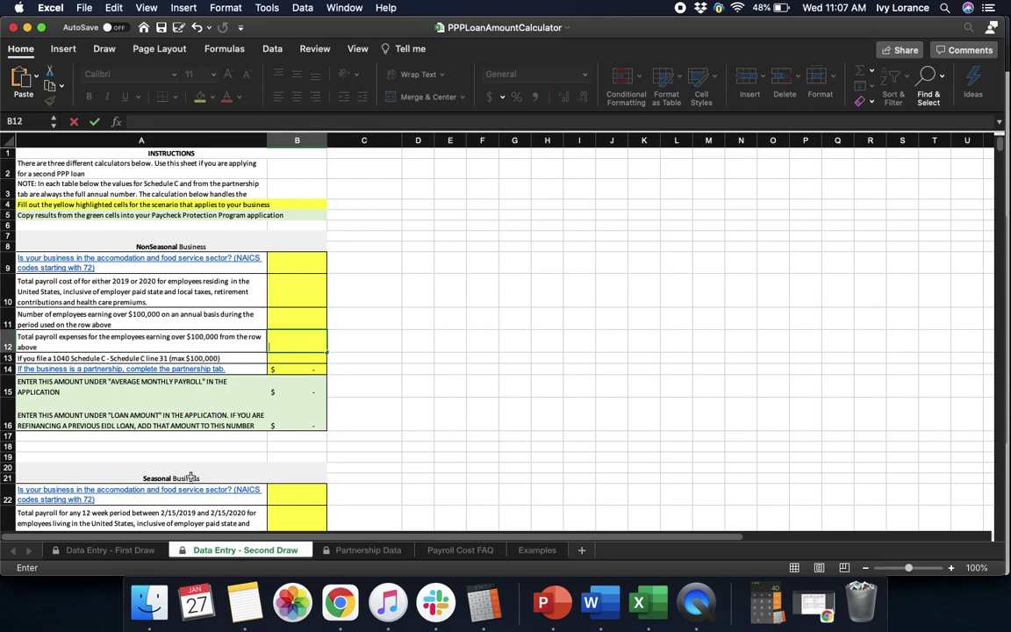
click(102, 552)
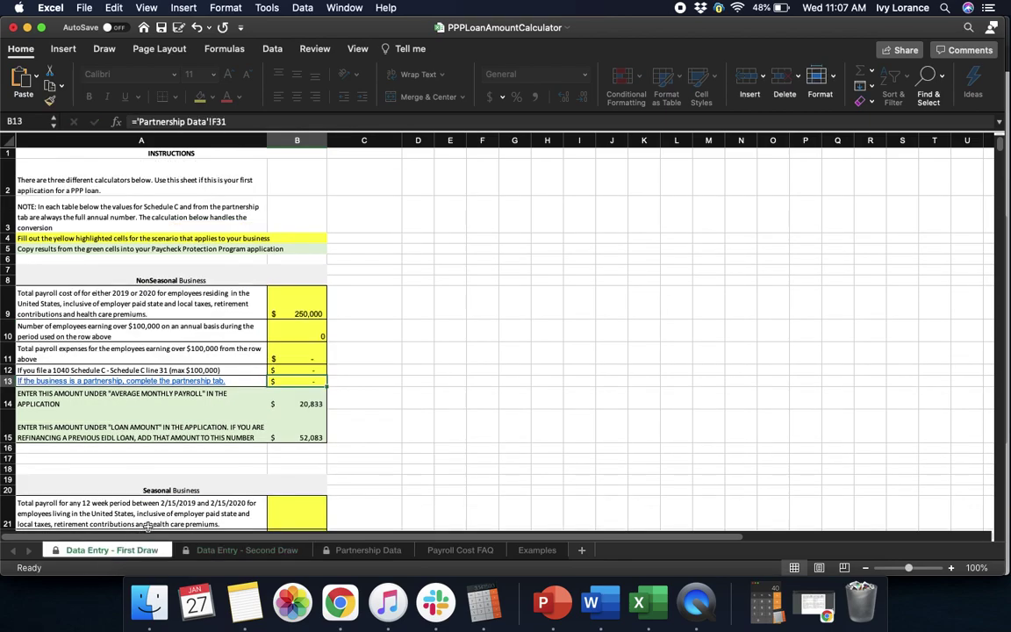
click(216, 550)
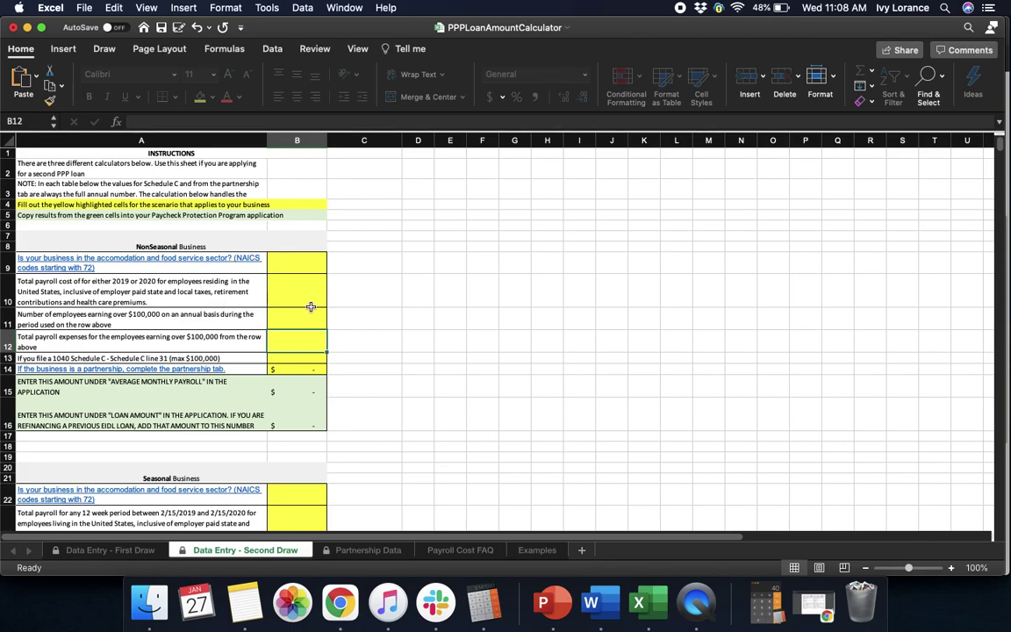
Enter 250,000 as total payroll cost in B10, giving 20,833 average monthly payroll and a 52,083 loan.
click(311, 307)
text(25000)
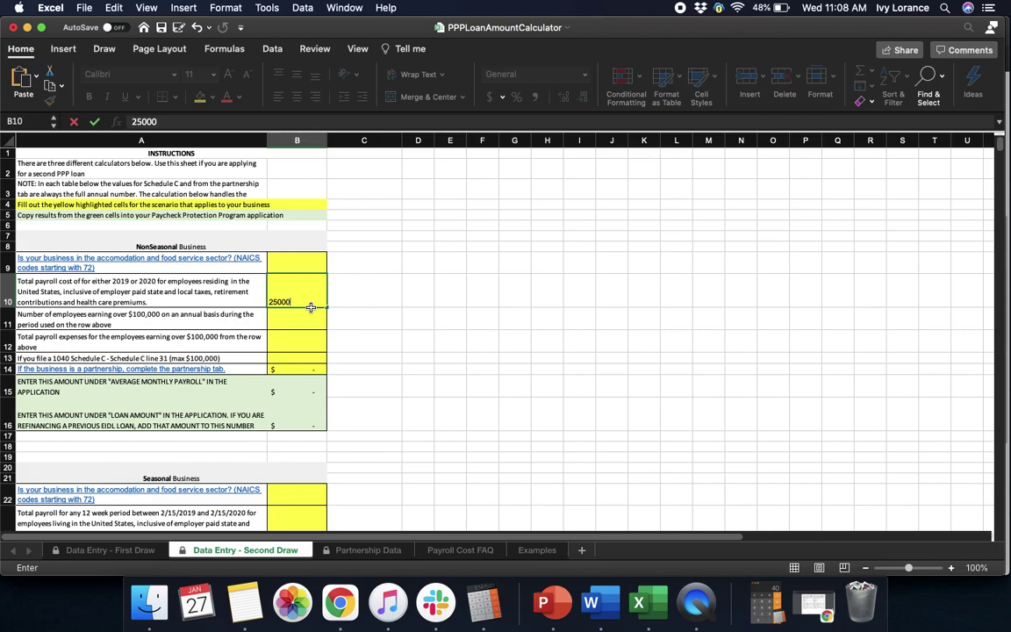
text(0)
key(Return)
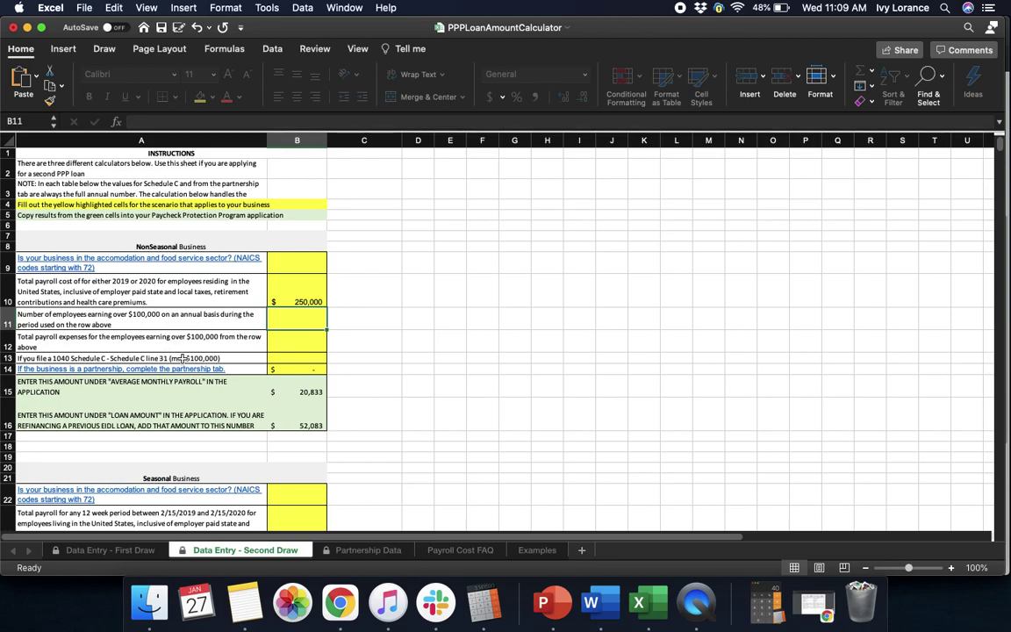
click(301, 367)
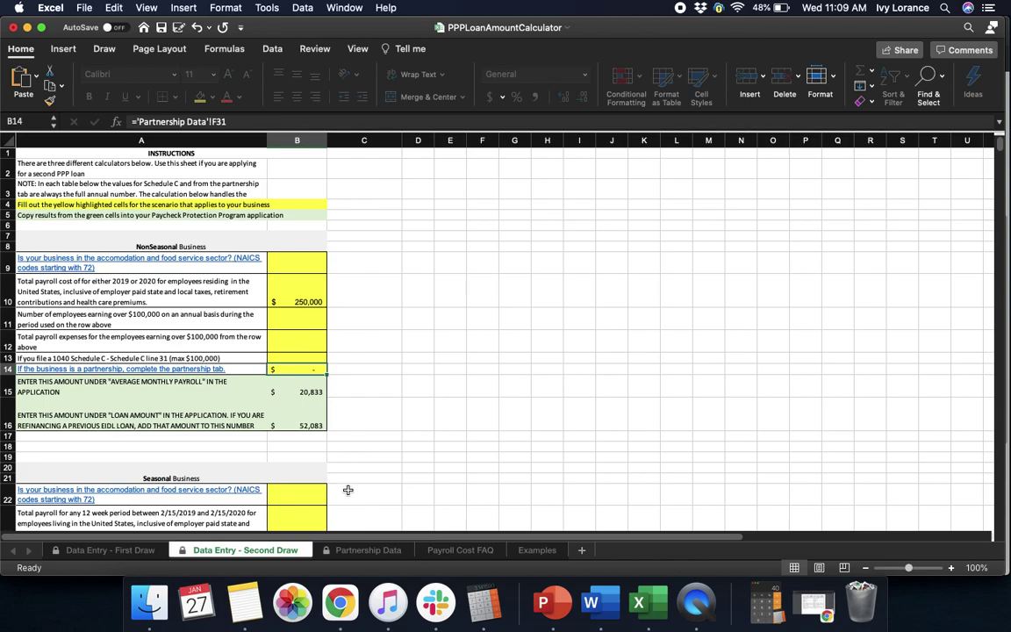
Check the empty Partnership Data sheet, then return to the Second Draw sheet showing the 52,083 loan amount.
click(365, 551)
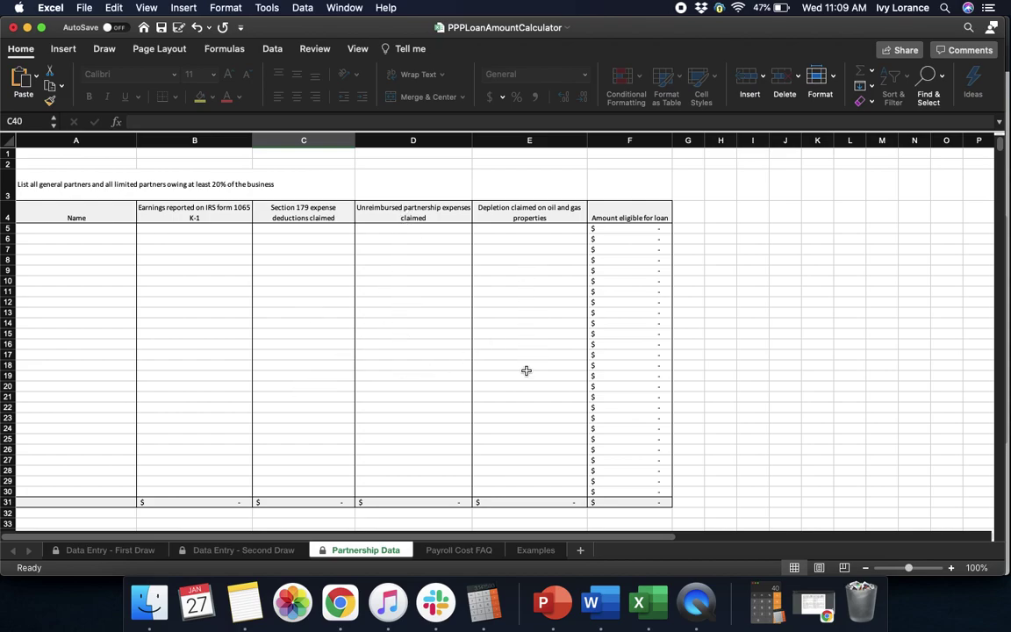
click(250, 552)
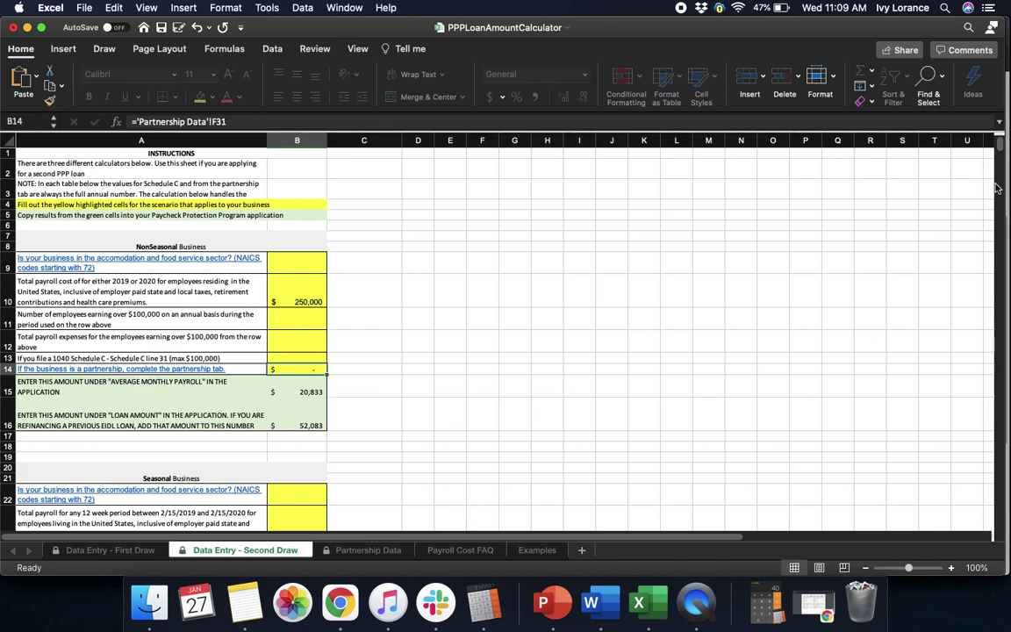
Enter $20,833 as Average Monthly Payroll in the application, making the X 2.5 amount $52,082.00.
drag(1003, 186, 605, 189)
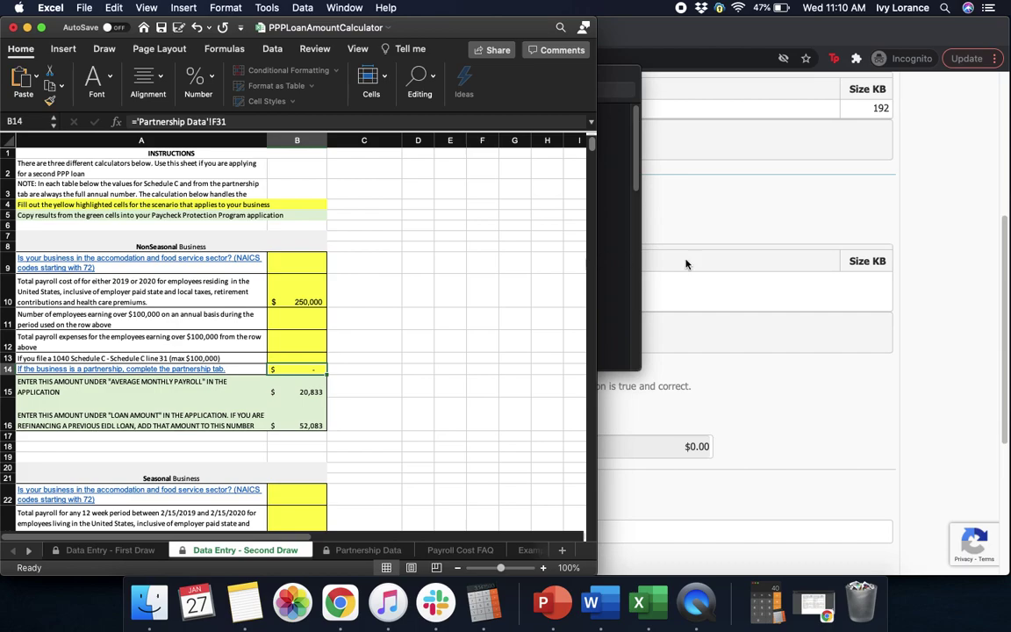
click(894, 401)
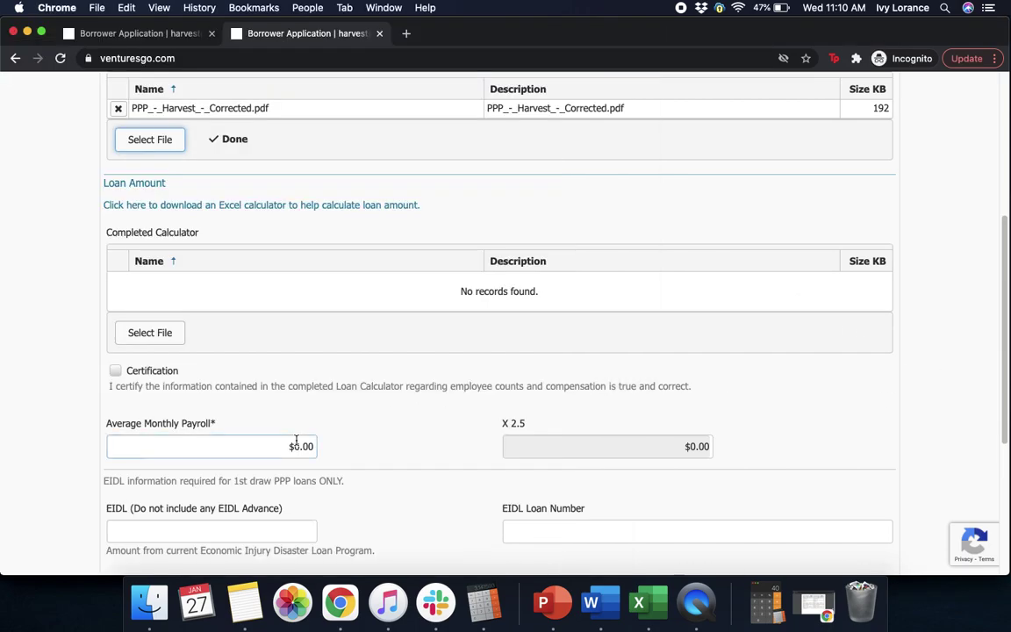
click(260, 447)
text(20)
text(833)
click(434, 440)
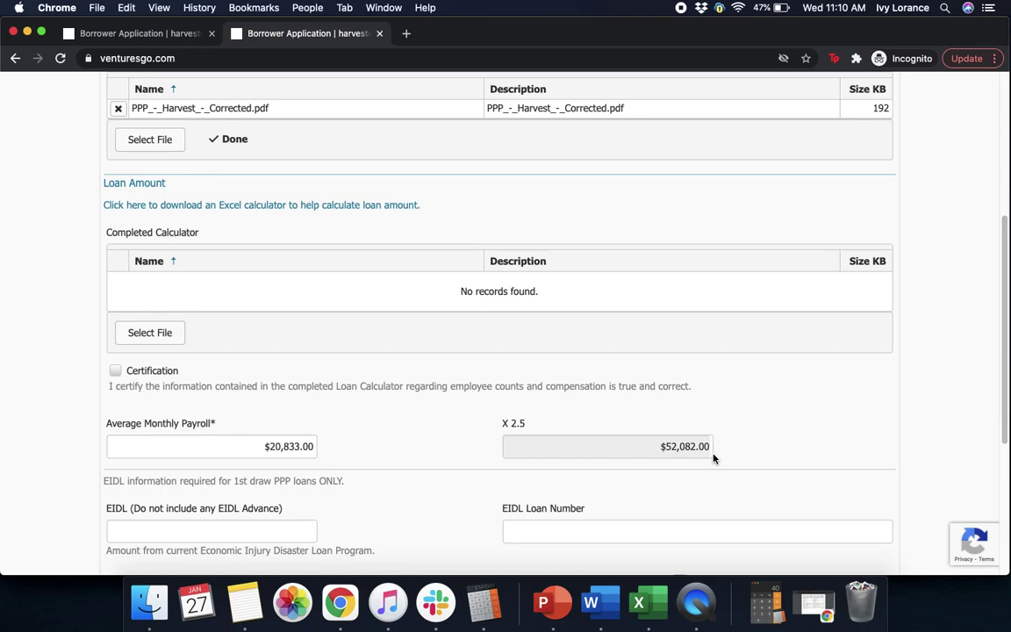
click(656, 604)
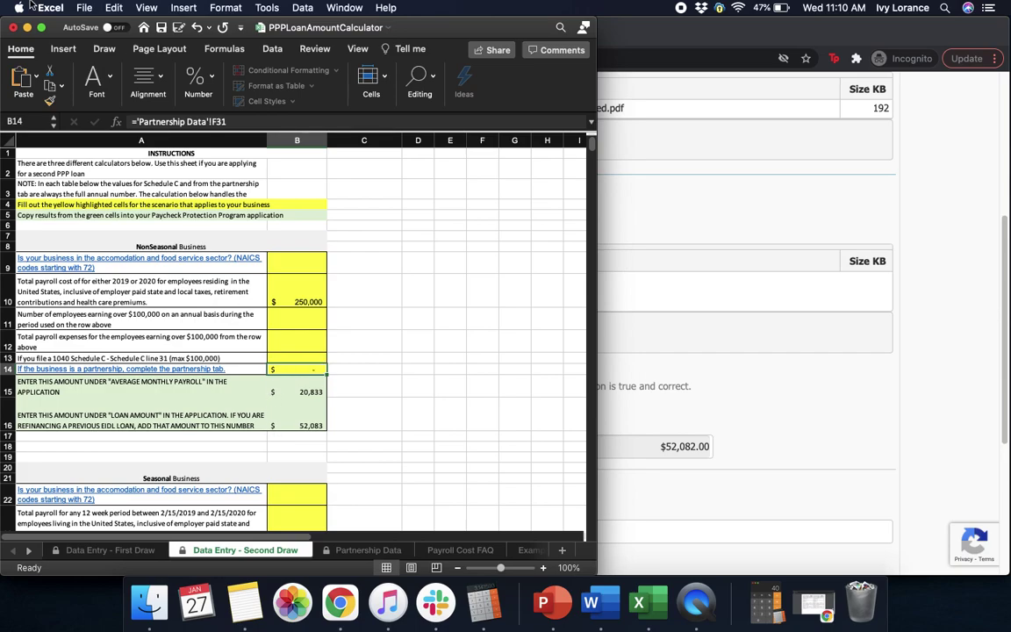
Save the PPPLoanAmountCalculator workbook and close its window.
click(87, 8)
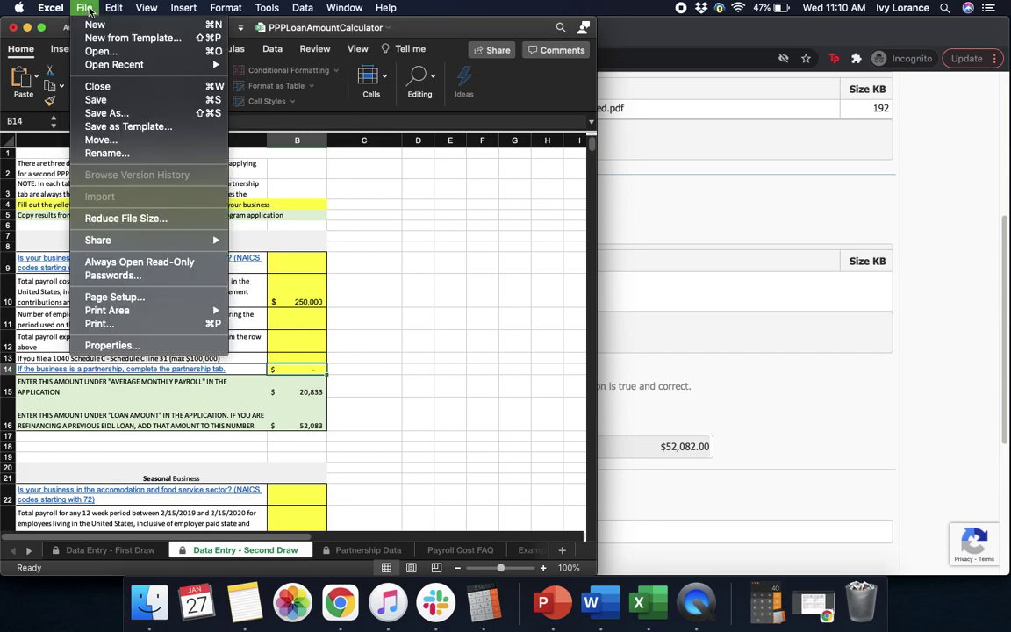
click(96, 100)
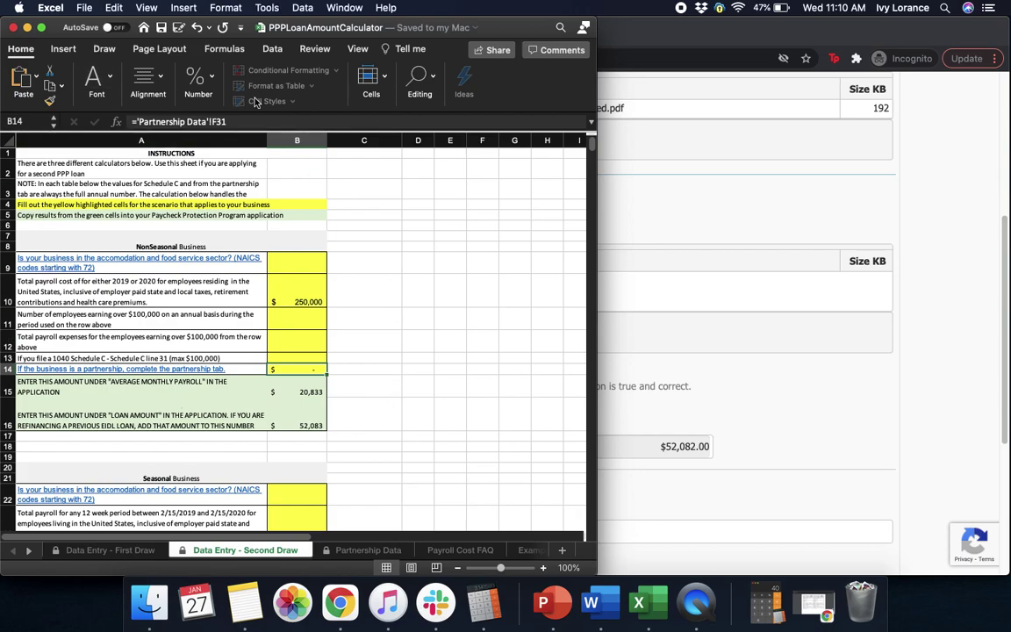
click(13, 27)
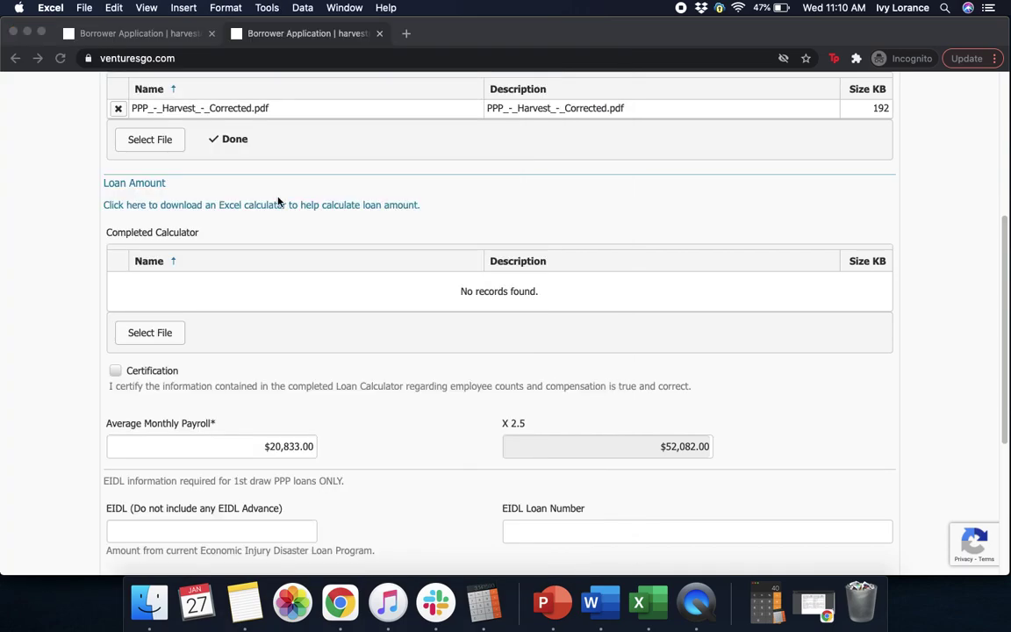
Upload PPP Calc - Harvest blank.xlsx as the Completed Calculator.
click(157, 336)
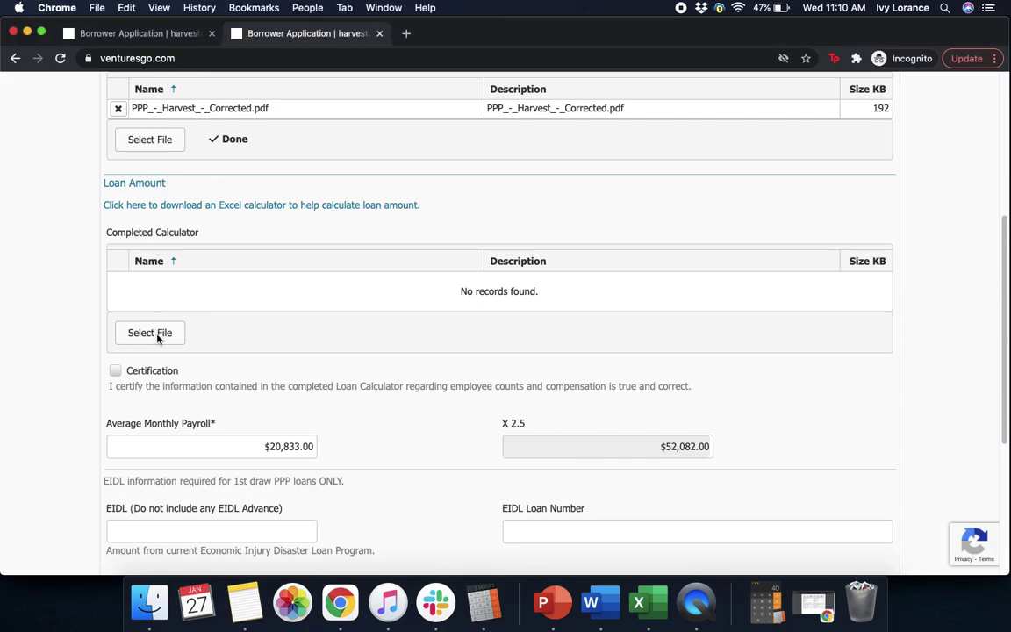
click(158, 337)
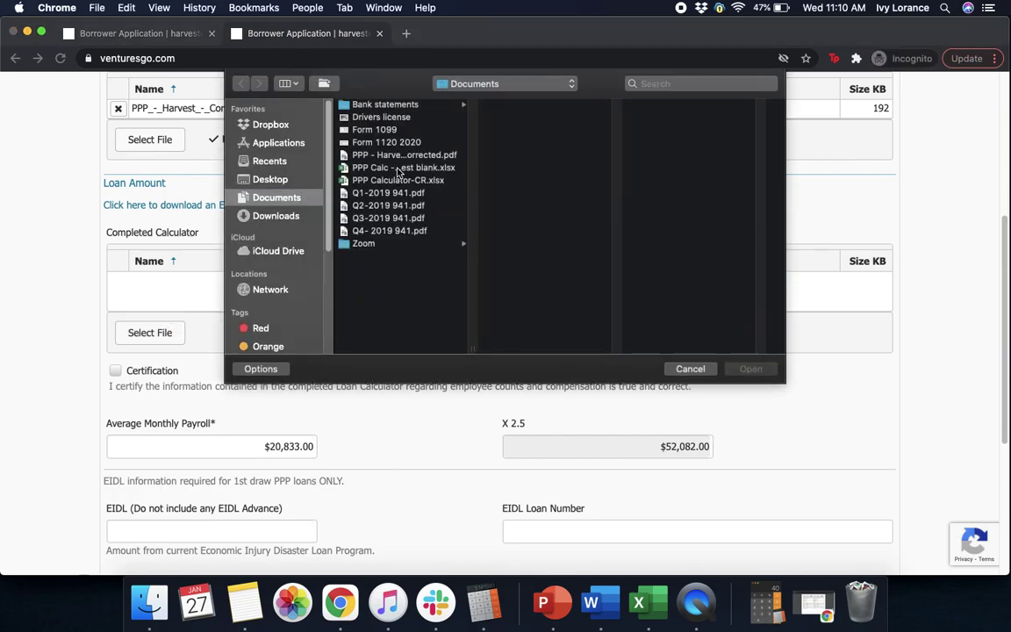
click(398, 168)
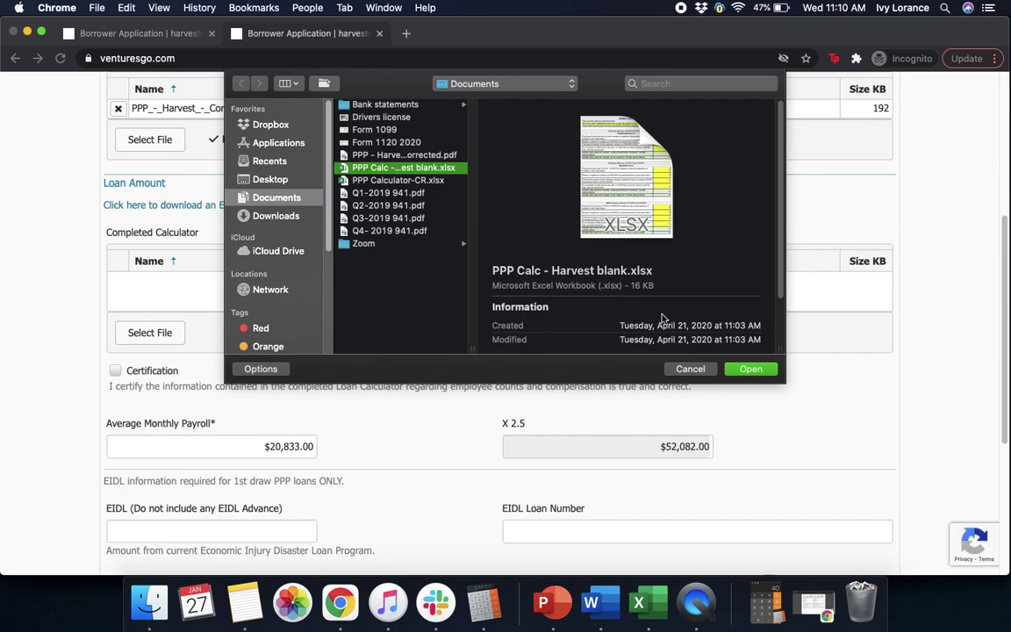
click(753, 368)
Tick the calculator Certification and continue to the Job Details & Tax Returns section.
scroll(758, 366, down, 5)
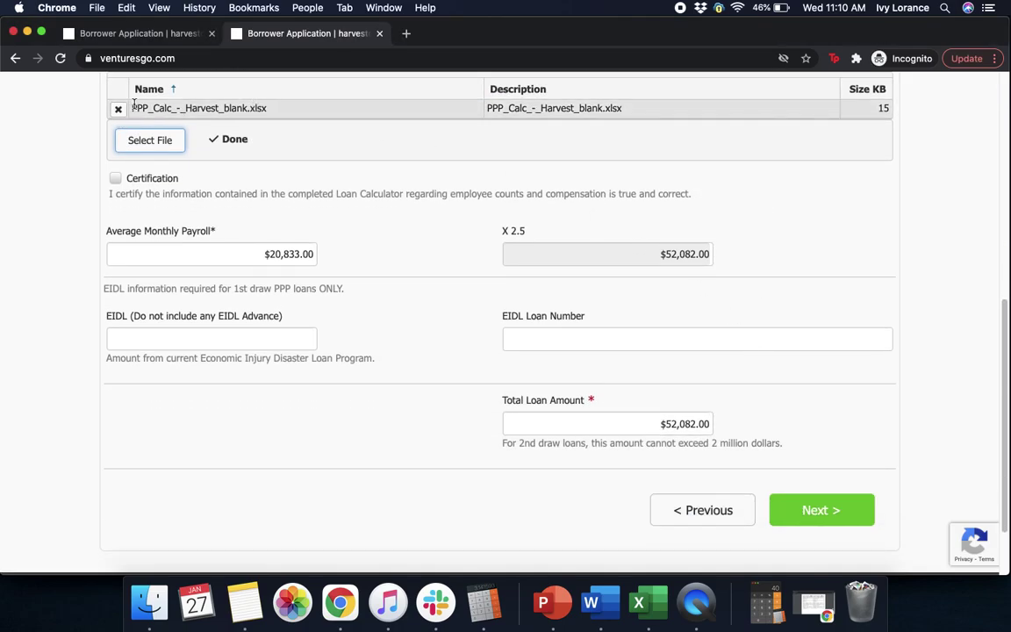
drag(1004, 370, 1007, 255)
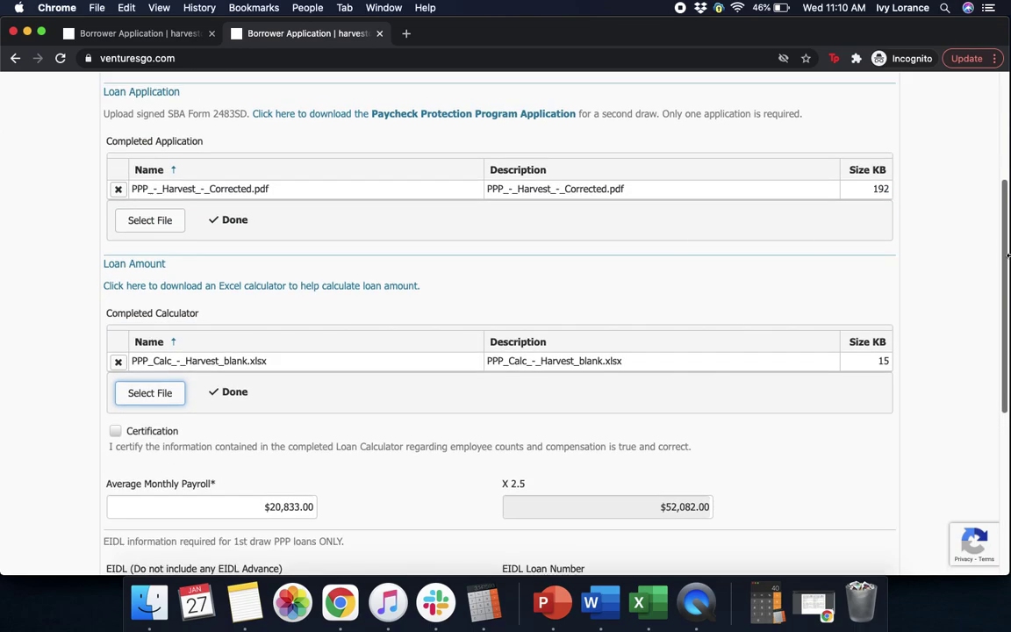
scroll(894, 325, down, 5)
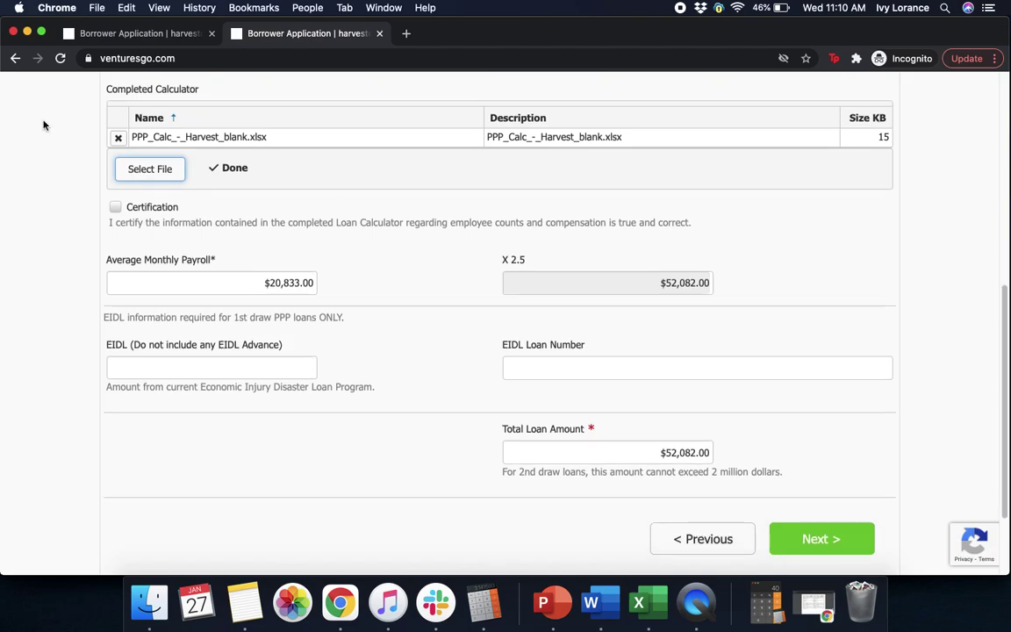
click(116, 209)
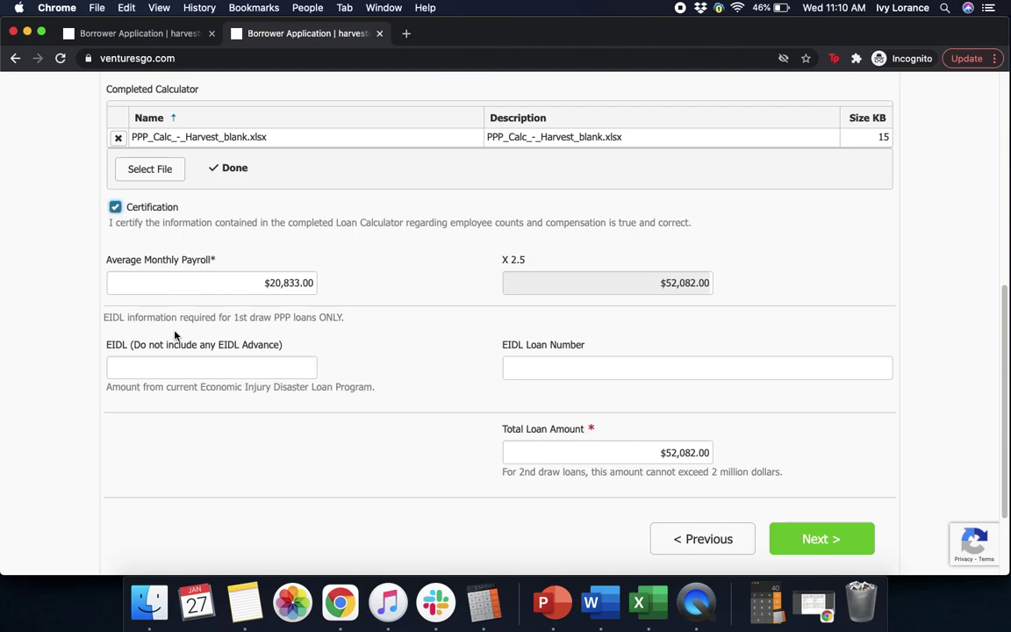
click(202, 370)
click(790, 533)
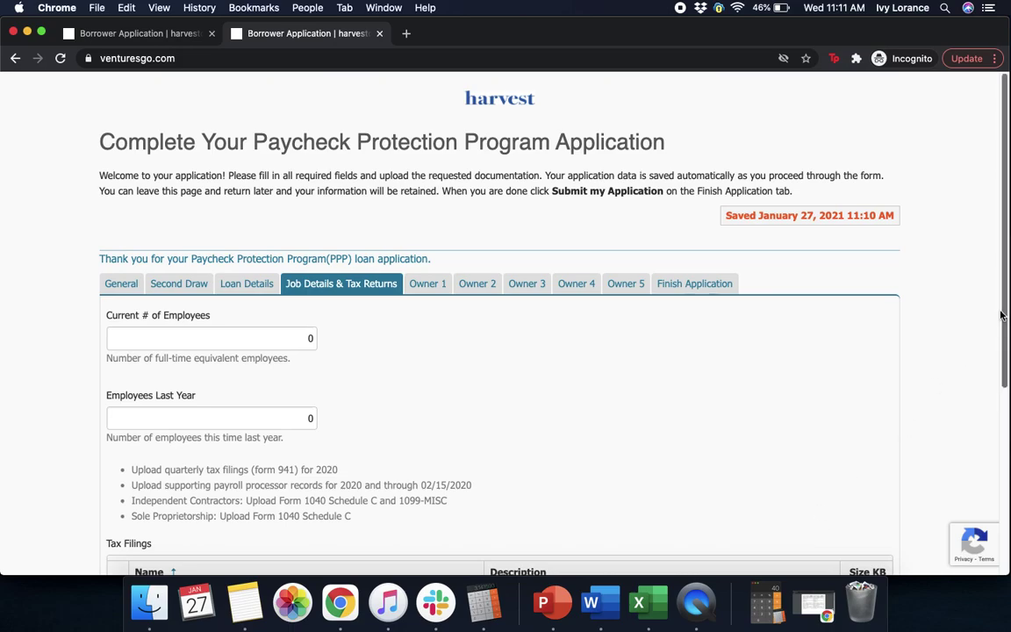
Enter 250 for both Current # of Employees and Employees Last Year.
scroll(1006, 331, down, 1)
scroll(1006, 331, down, 1)
click(299, 311)
text(250)
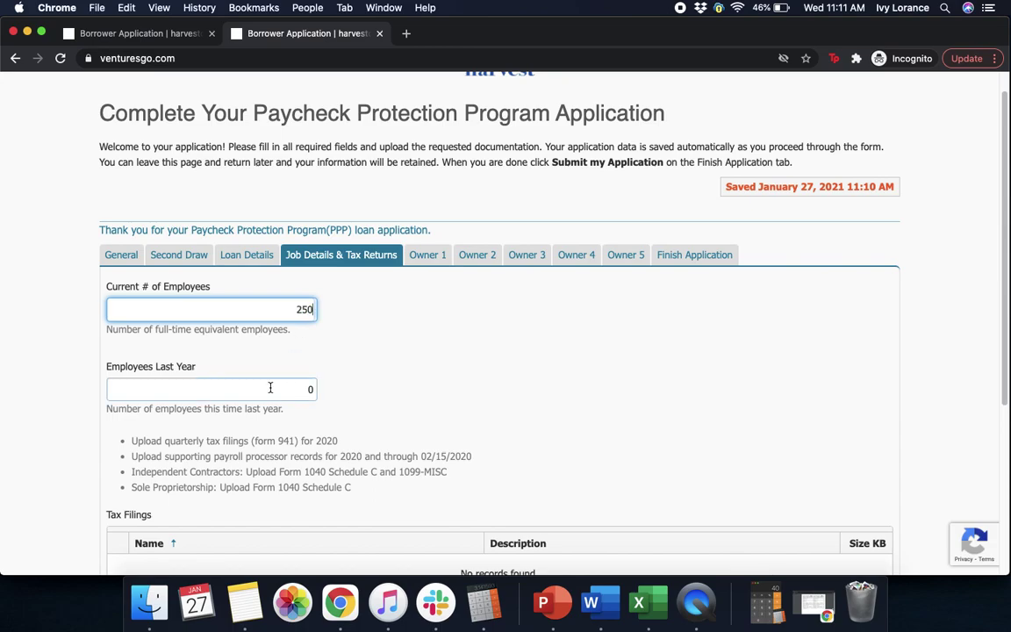
click(271, 388)
text(250)
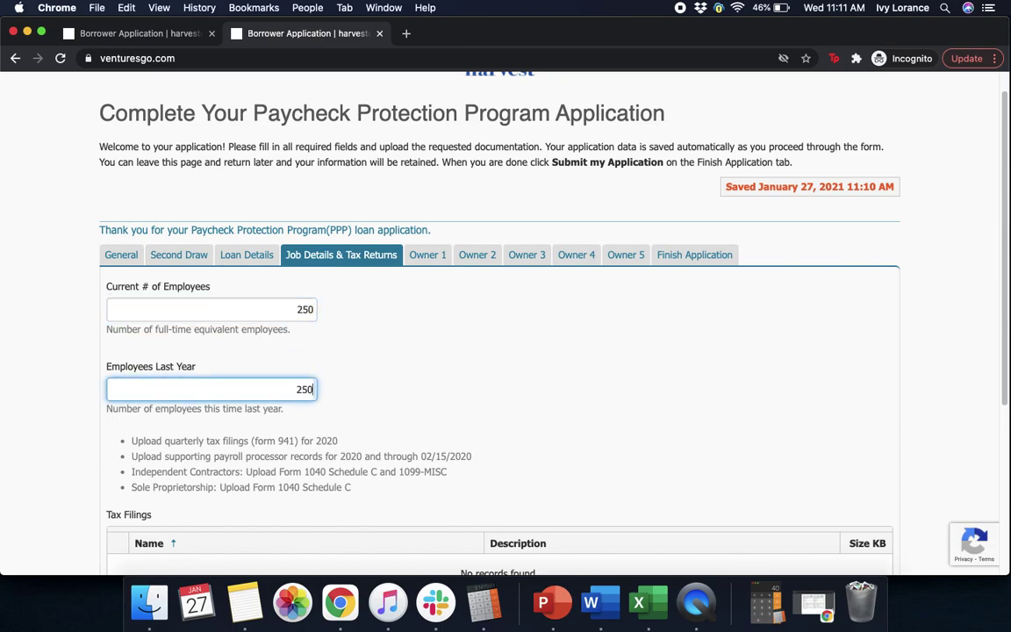
click(440, 424)
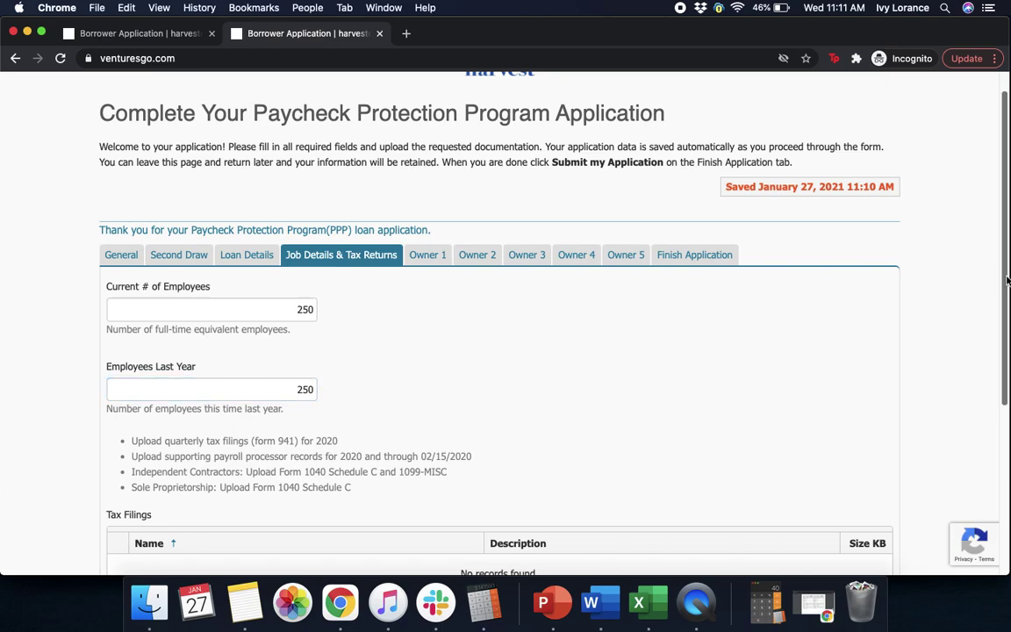
scroll(1005, 336, down, 2)
scroll(1005, 335, down, 1)
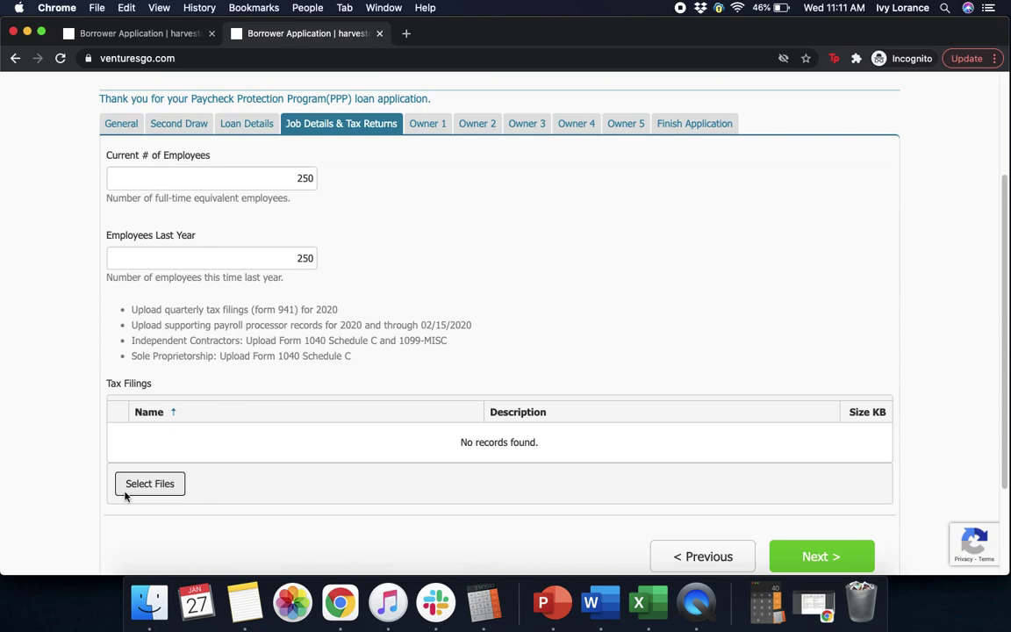
Upload the Q1 and Q2 2019 Form 941 filings to Tax Filings.
click(149, 485)
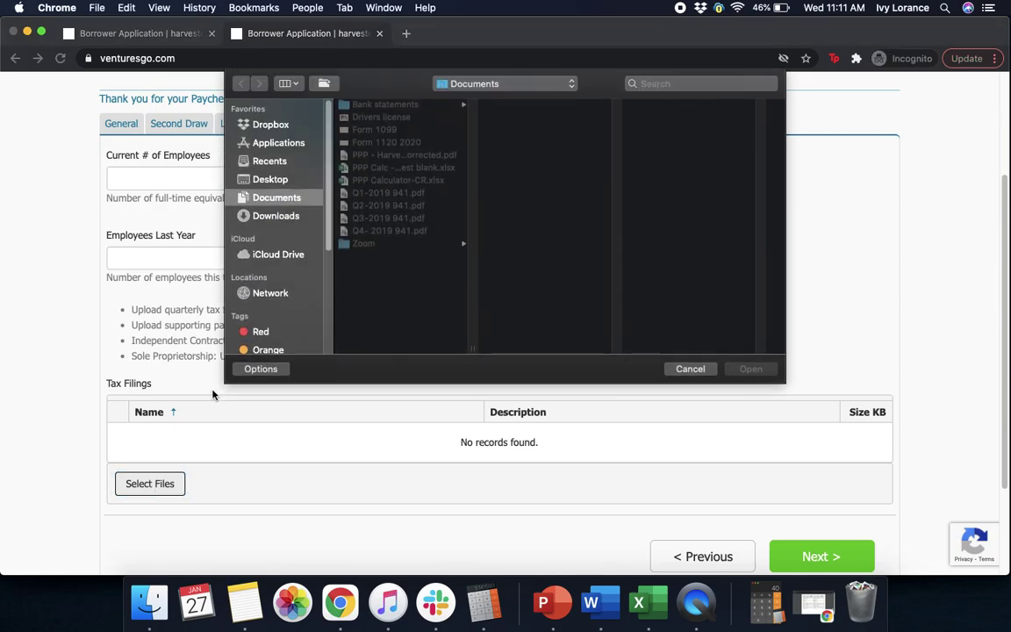
click(376, 192)
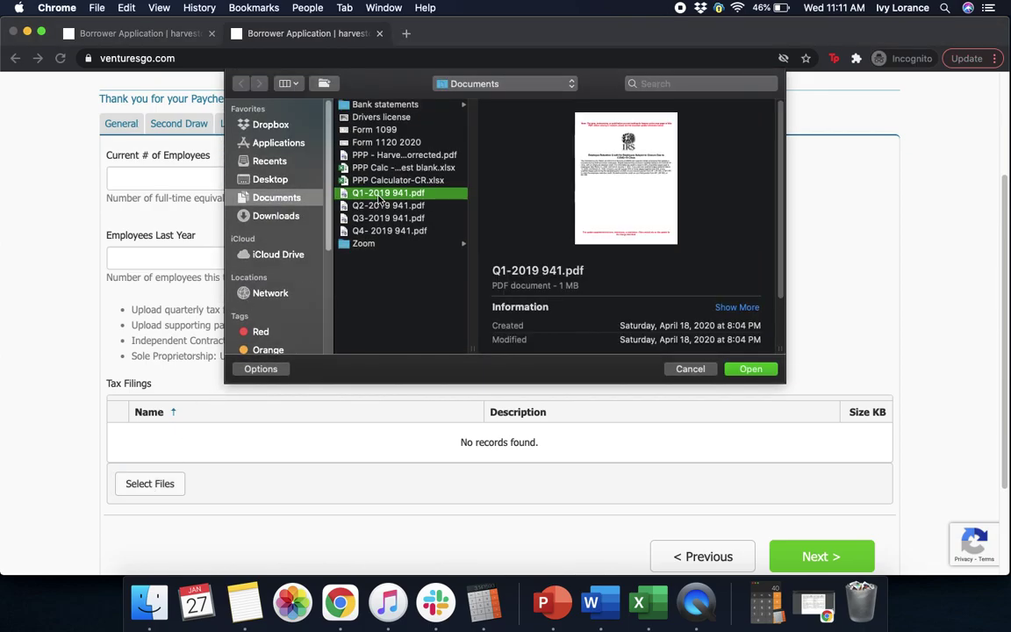
click(750, 368)
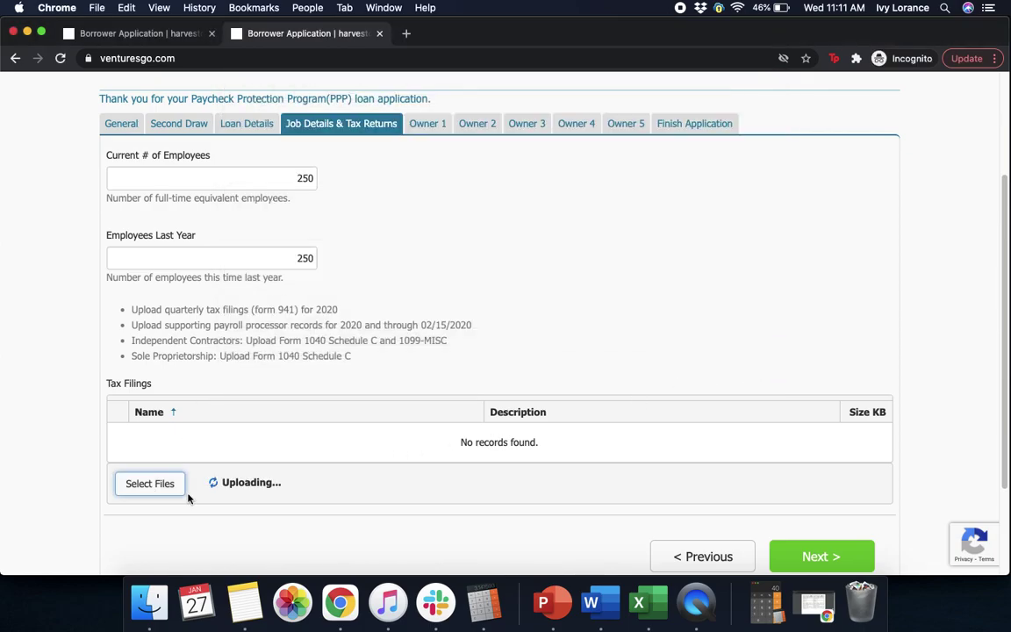
scroll(167, 492, down, 3)
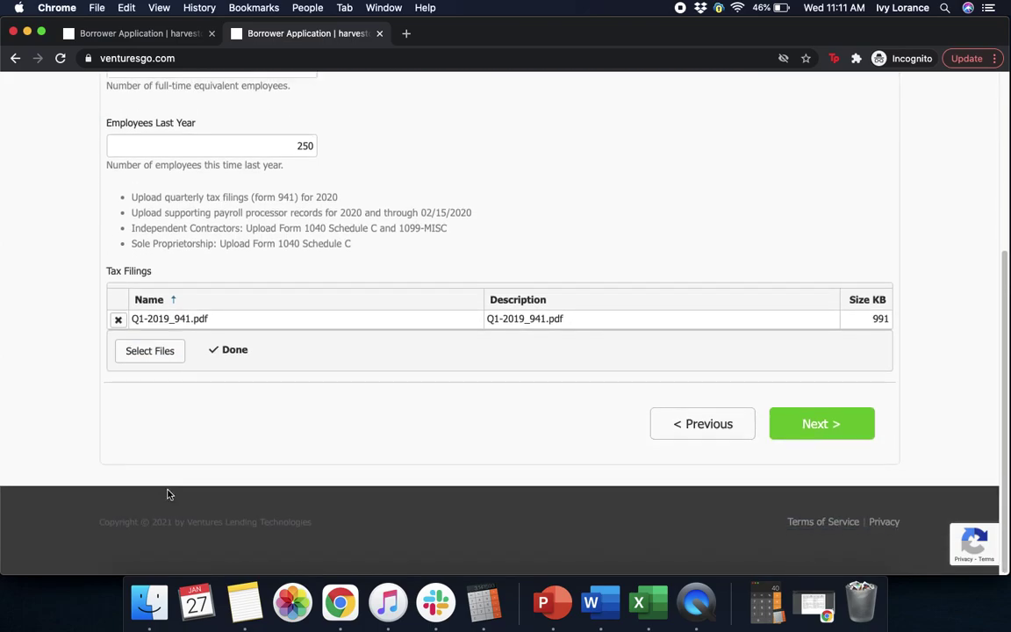
key(space)
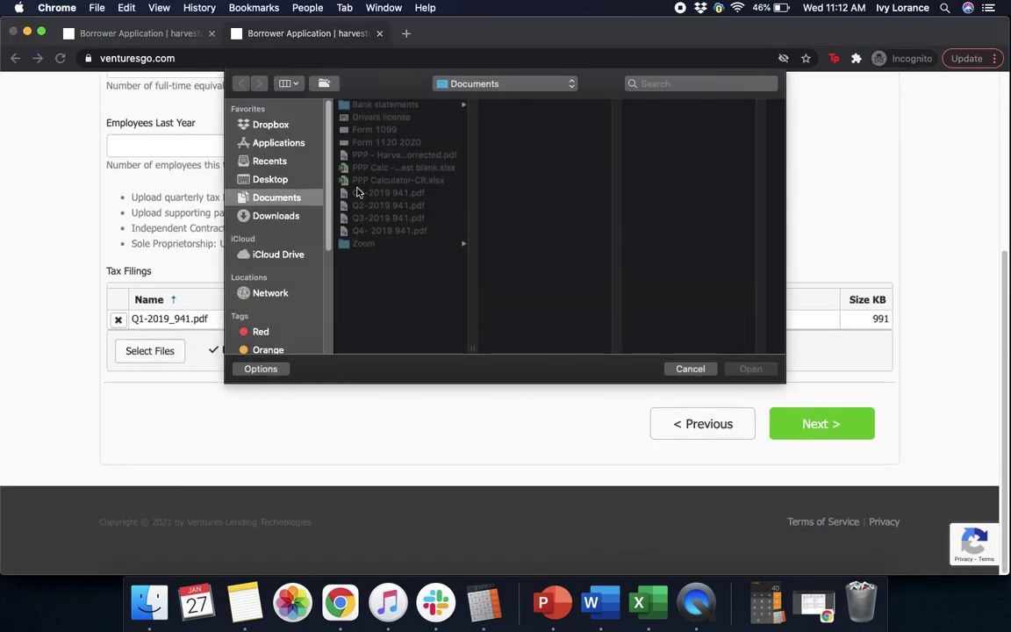
click(382, 209)
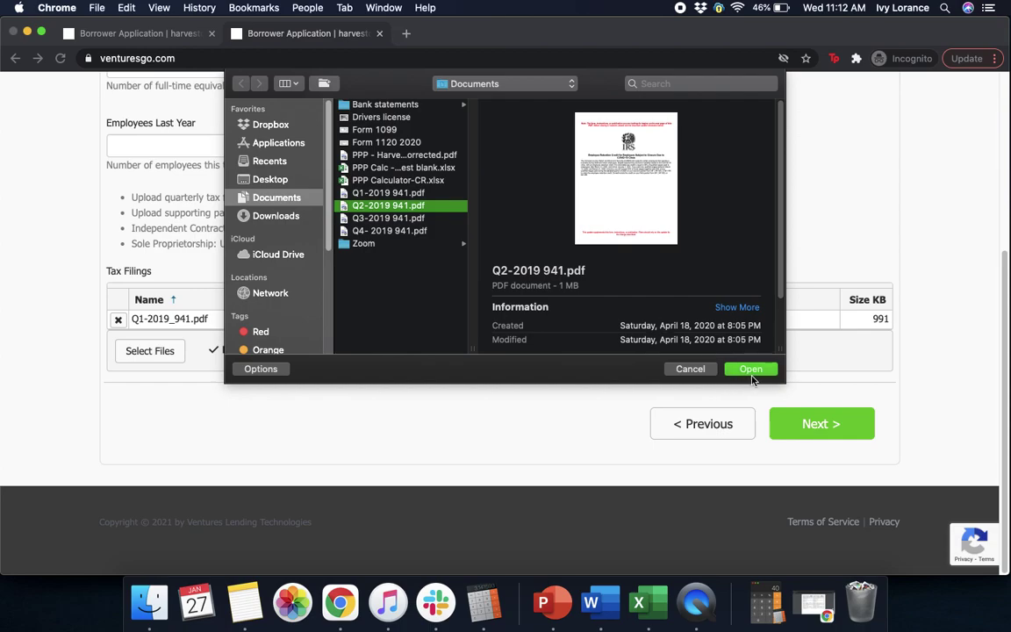
click(750, 368)
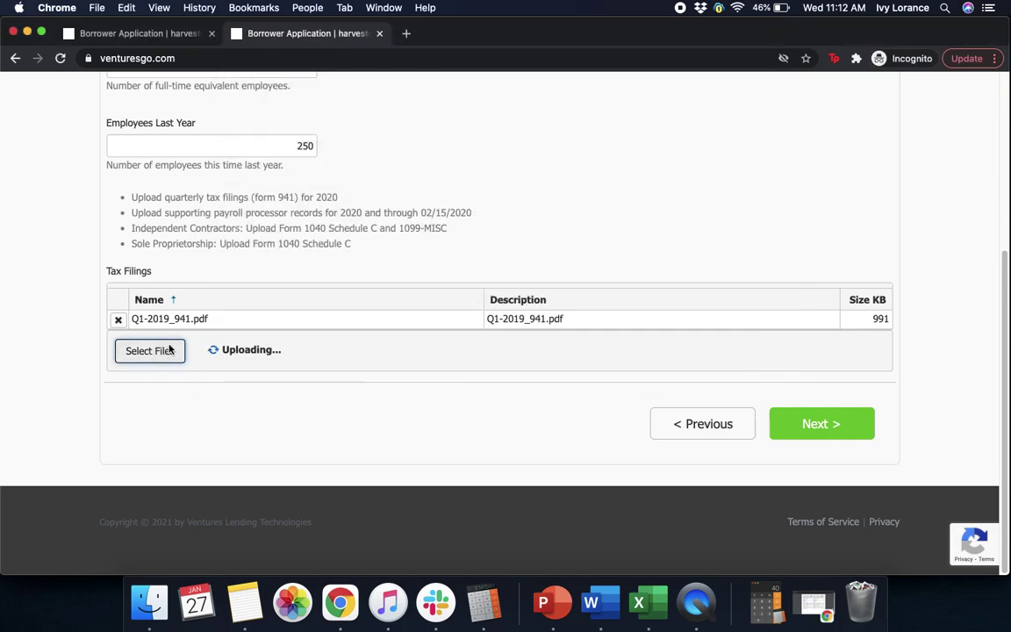
Upload the Q3 and Q4 2019 Form 941 filings.
click(151, 356)
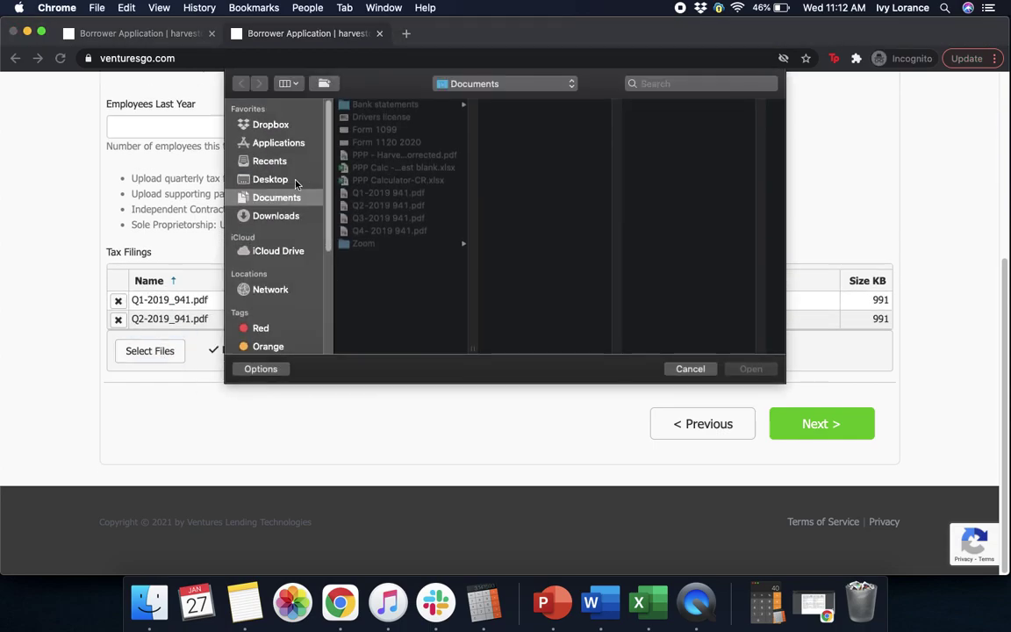
click(387, 218)
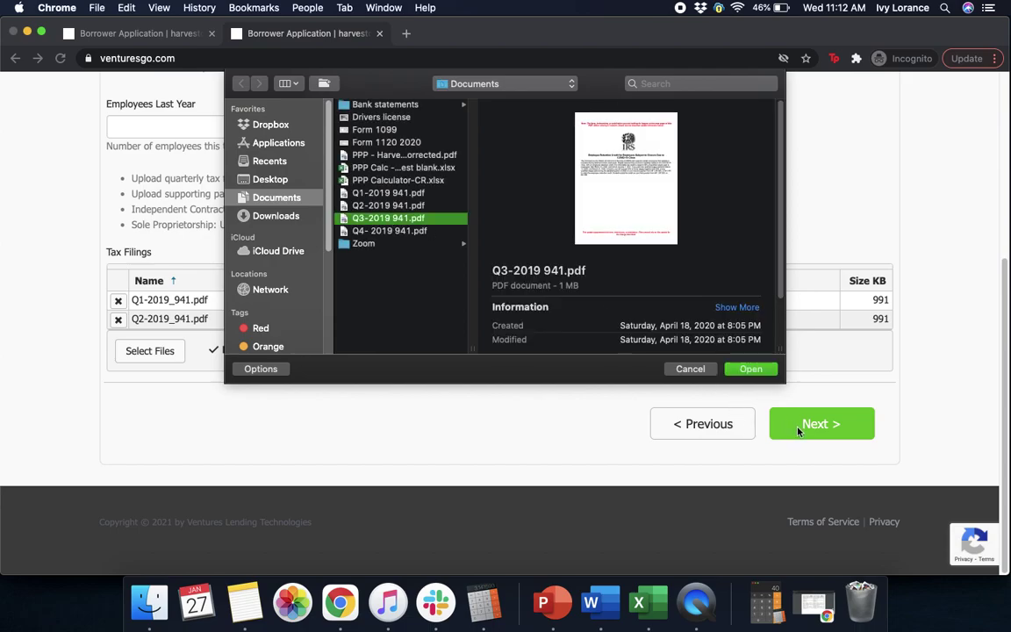
click(750, 369)
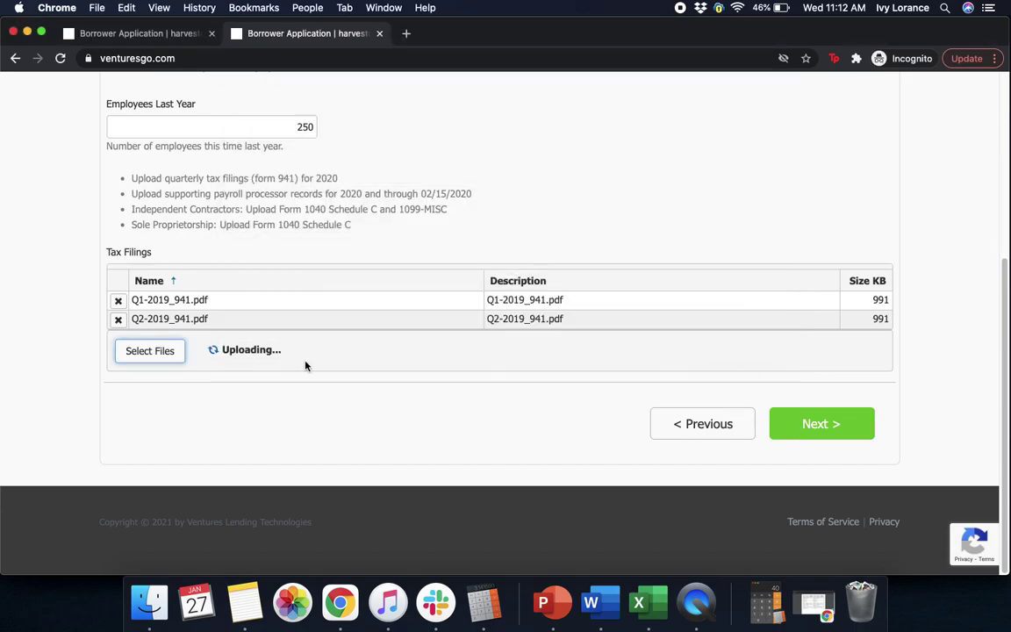
click(155, 351)
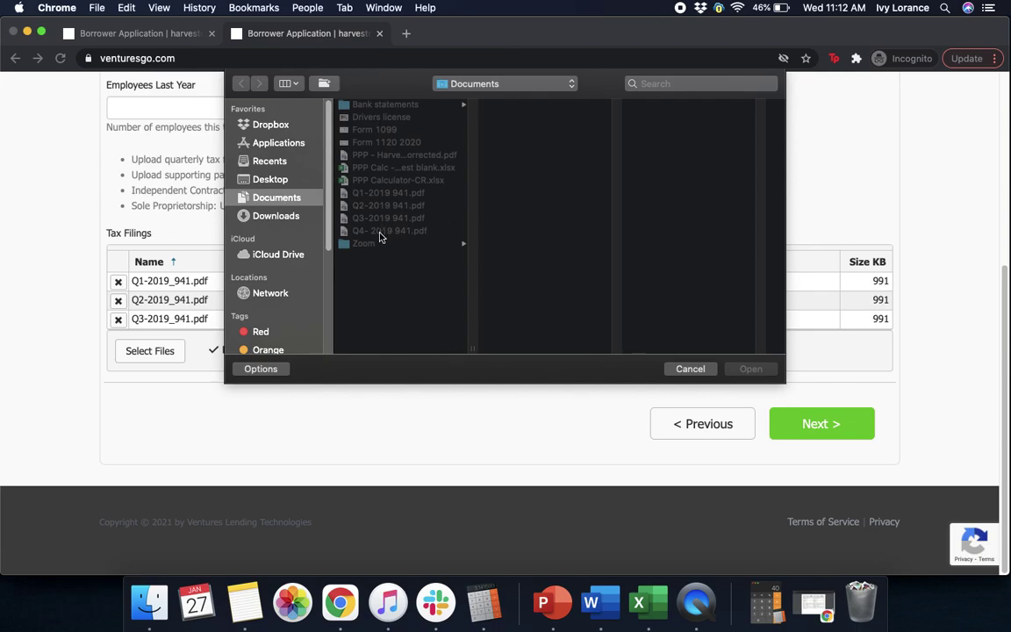
click(383, 232)
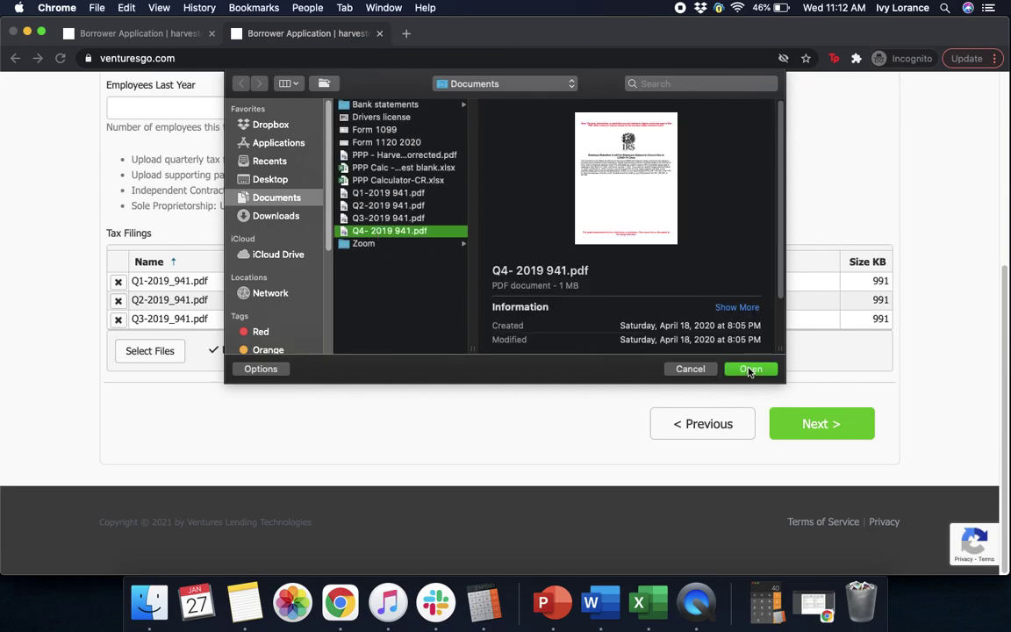
click(751, 368)
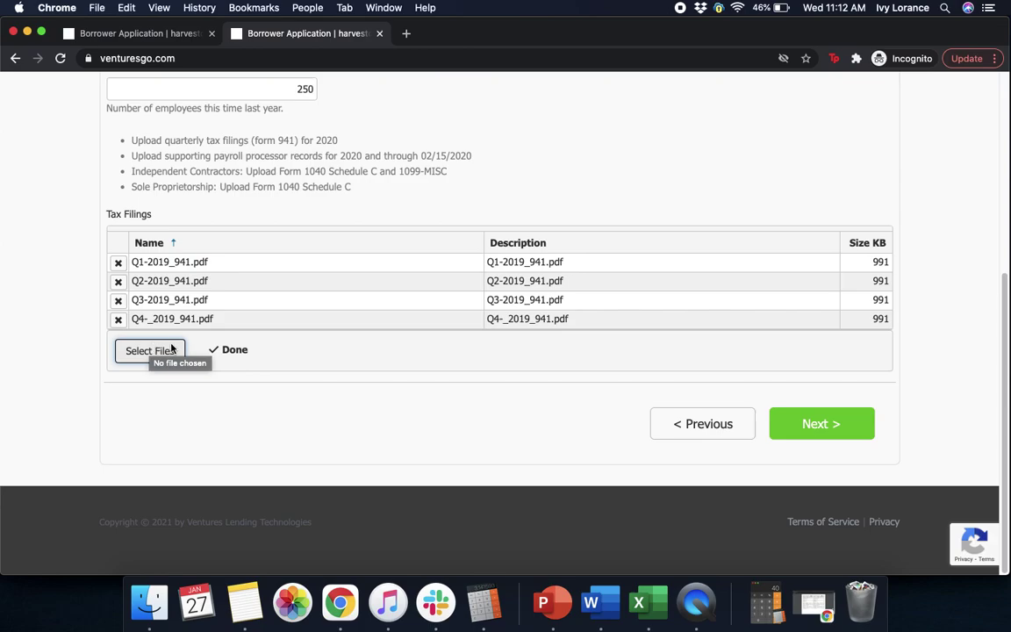
Upload the January 2020 bank statement from the Bank statements folder.
click(158, 358)
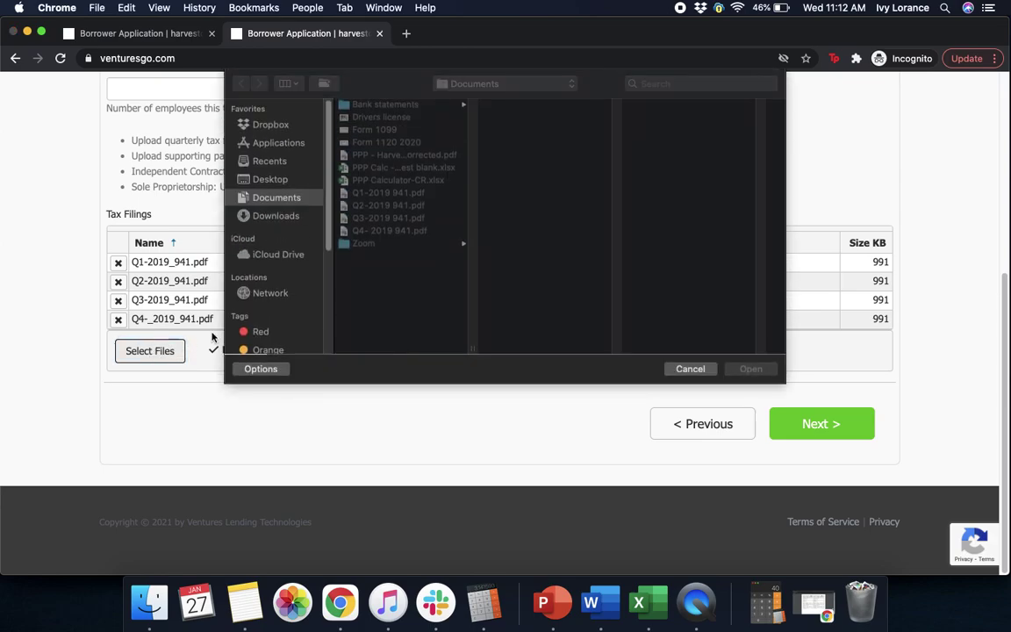
click(397, 105)
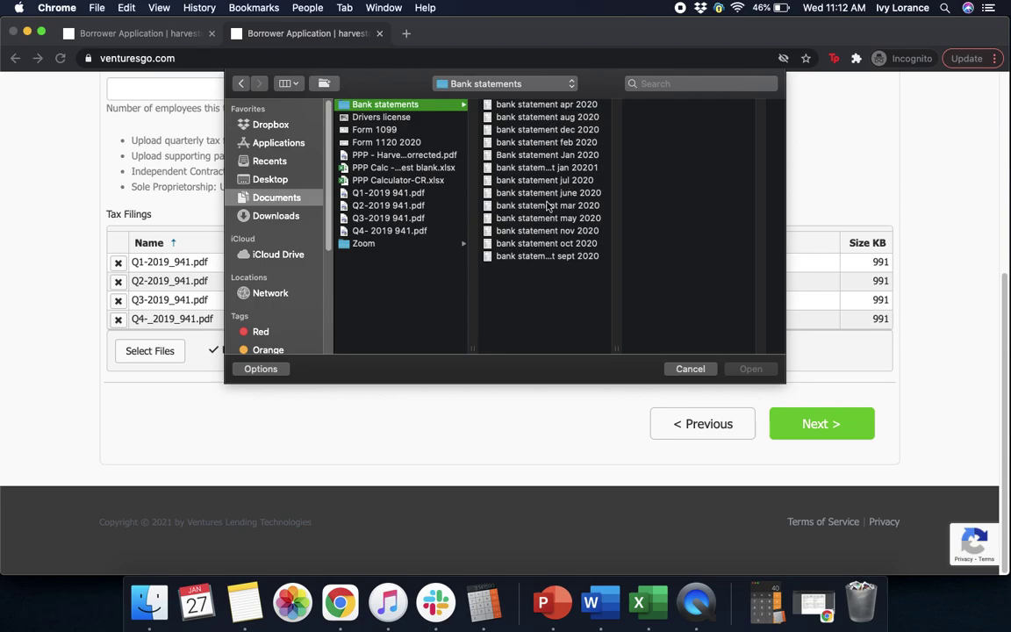
click(521, 130)
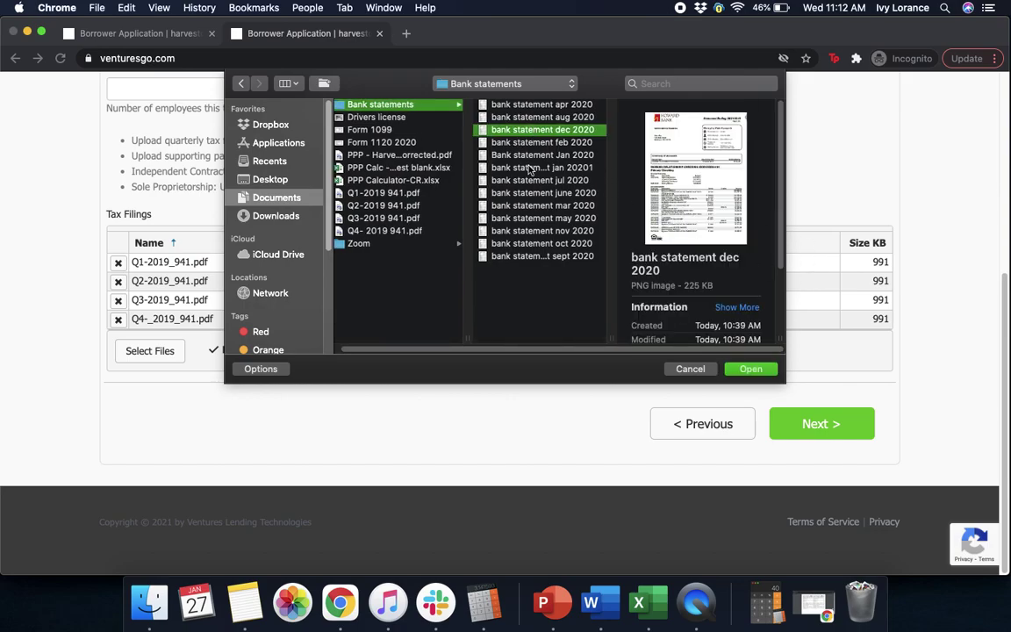
click(542, 155)
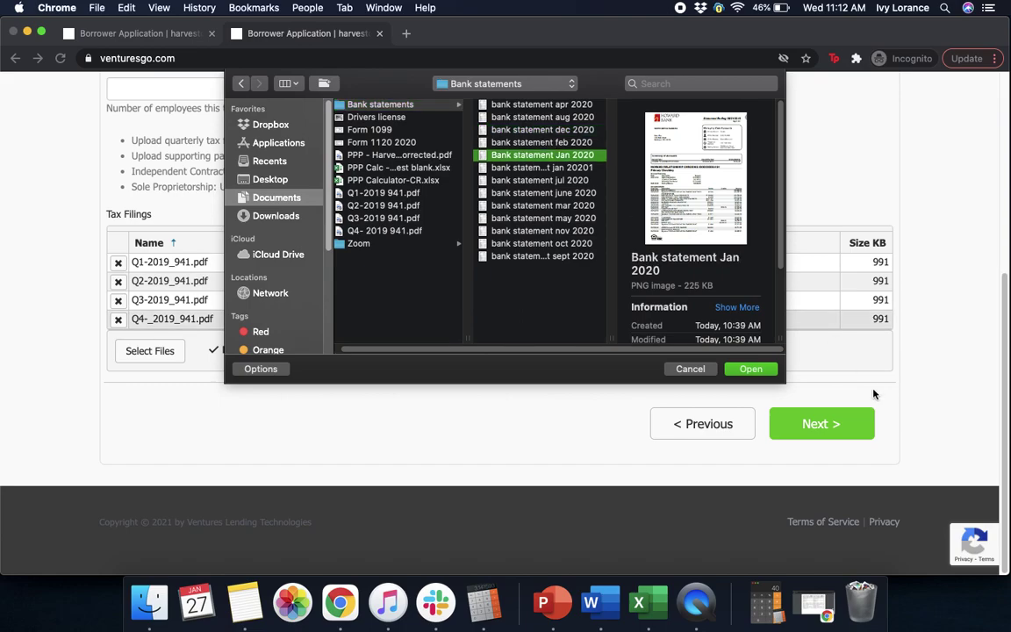
click(750, 369)
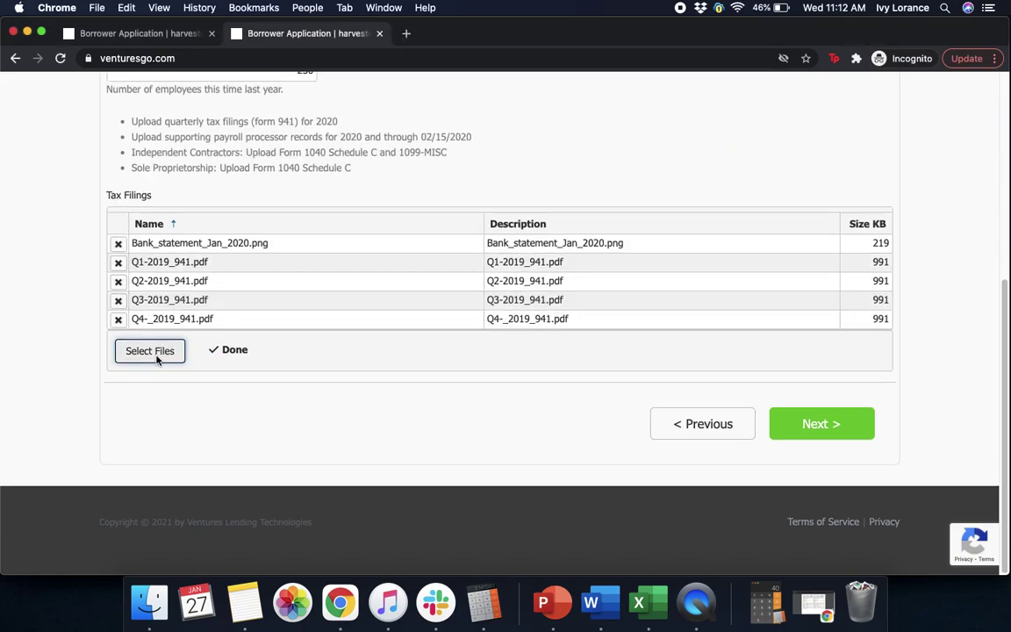
Upload the February 2020 bank statement and continue to the Owner 1 tab.
click(154, 352)
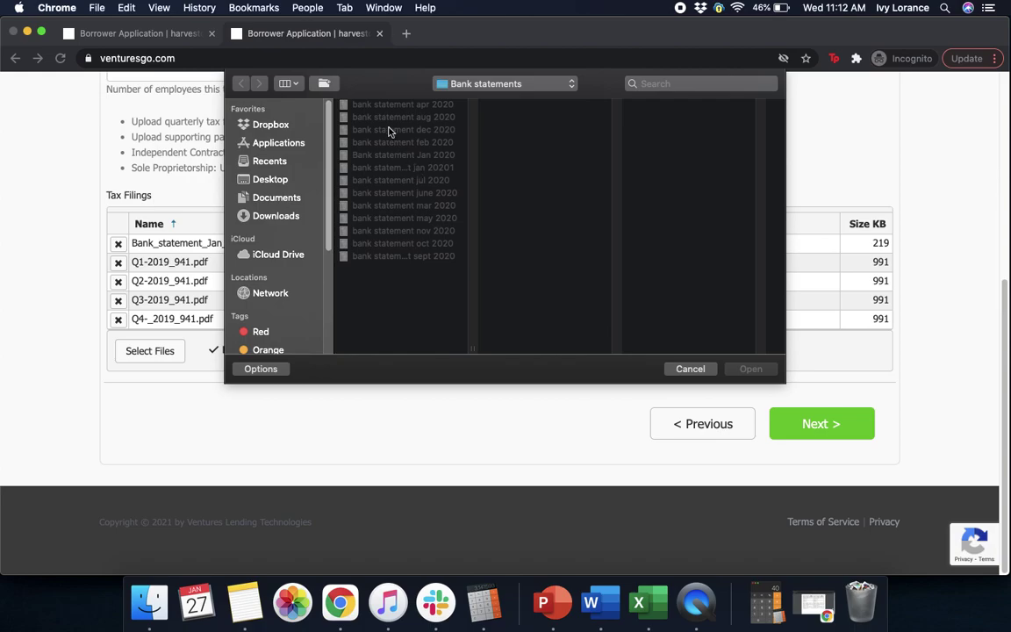
click(356, 129)
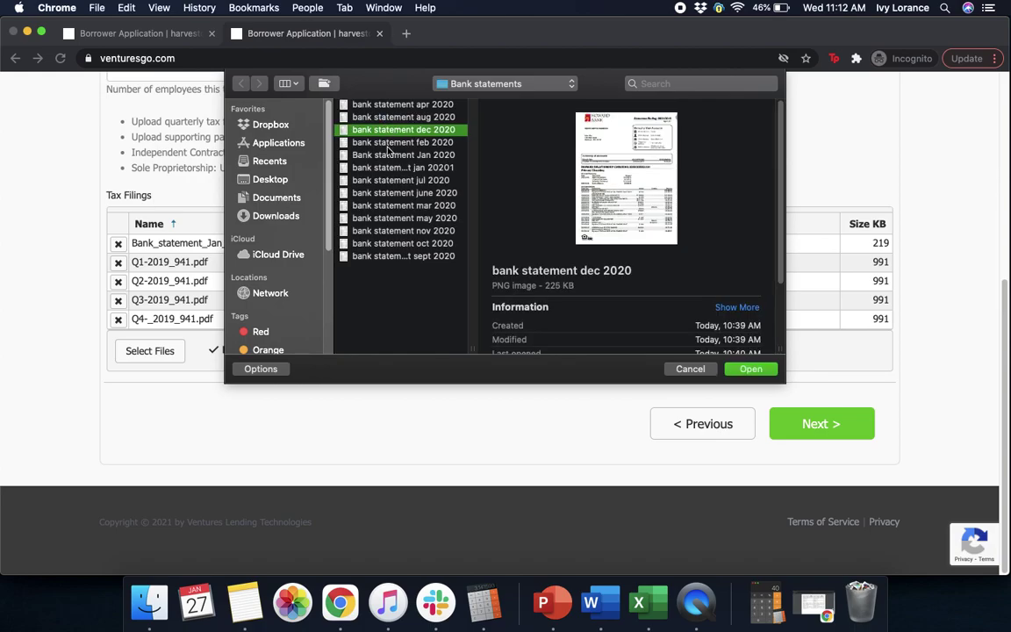
click(384, 142)
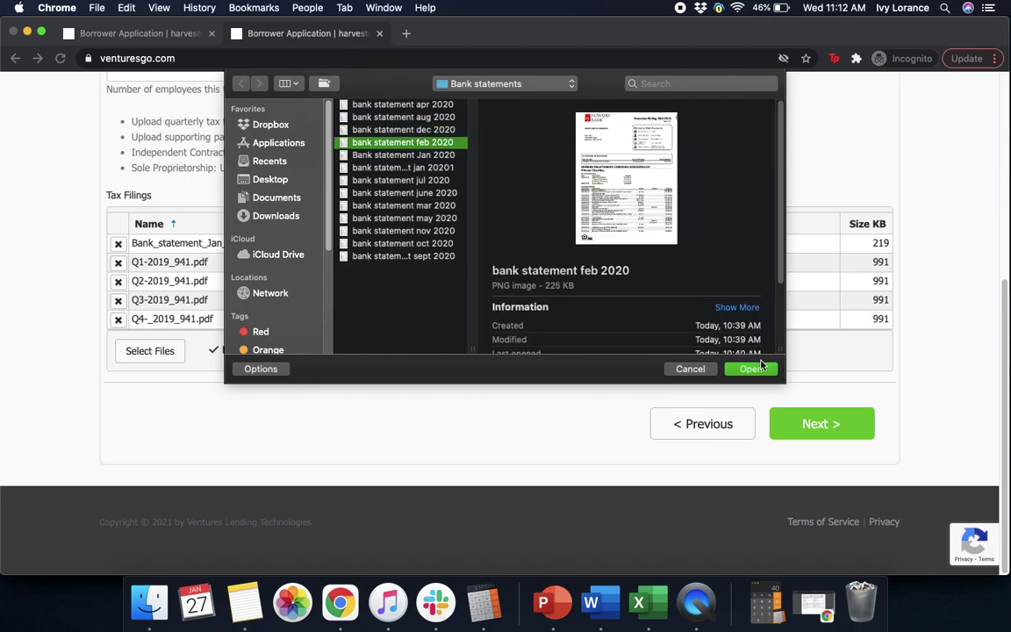
click(750, 369)
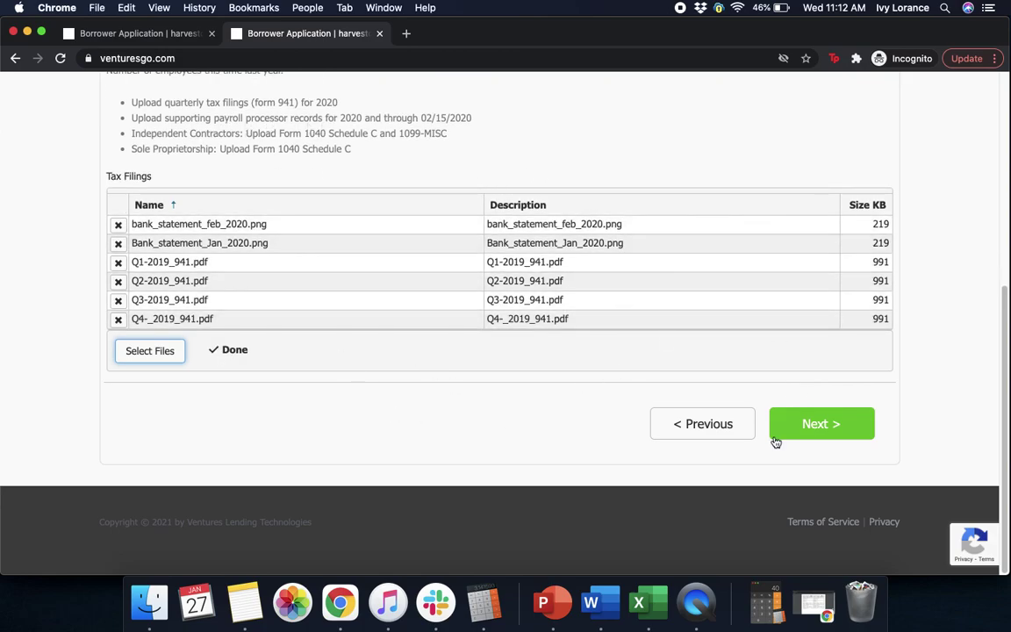
click(806, 424)
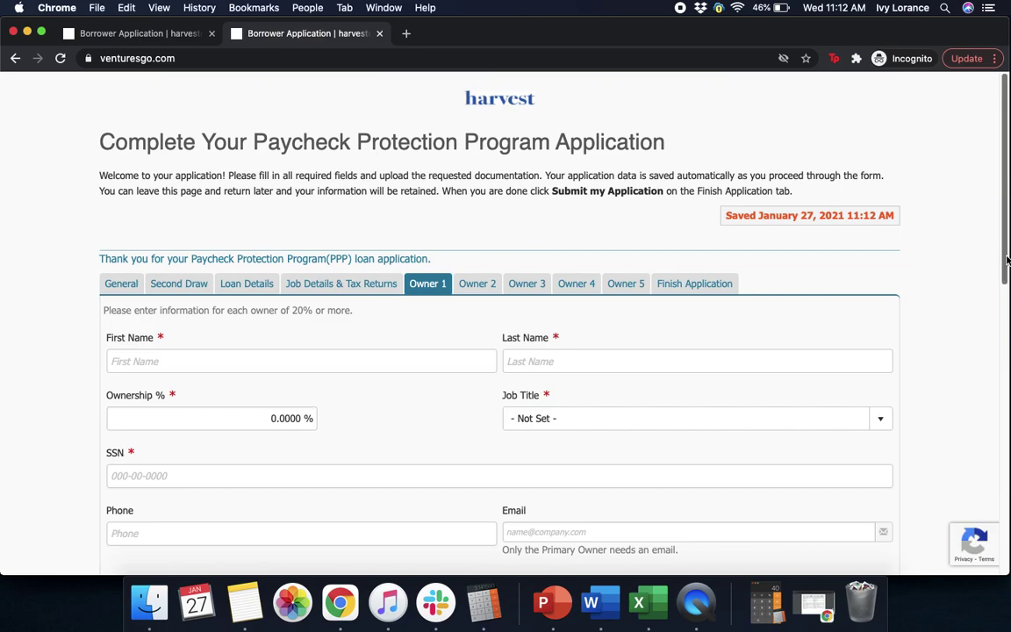
Enter Owner 1's first and last name, 100% ownership and job title Owner.
scroll(994, 294, down, 2)
scroll(994, 294, down, 2)
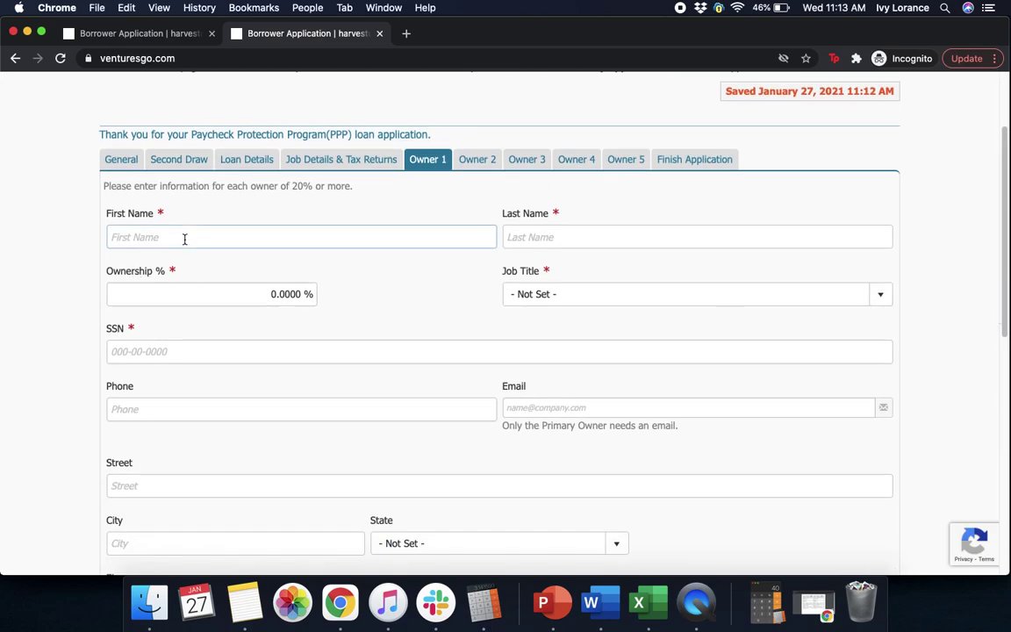
click(184, 238)
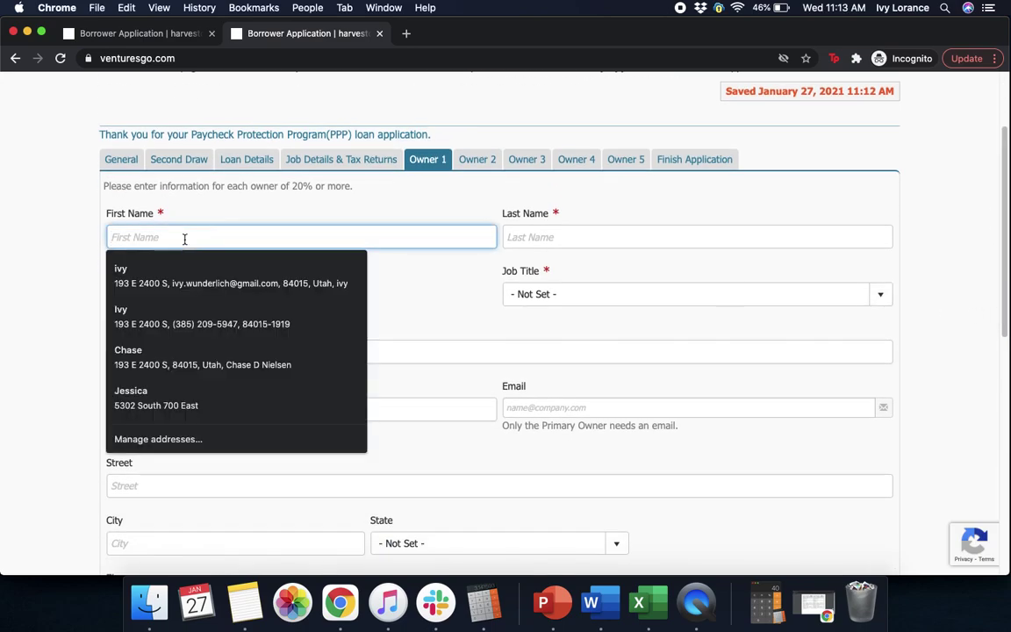
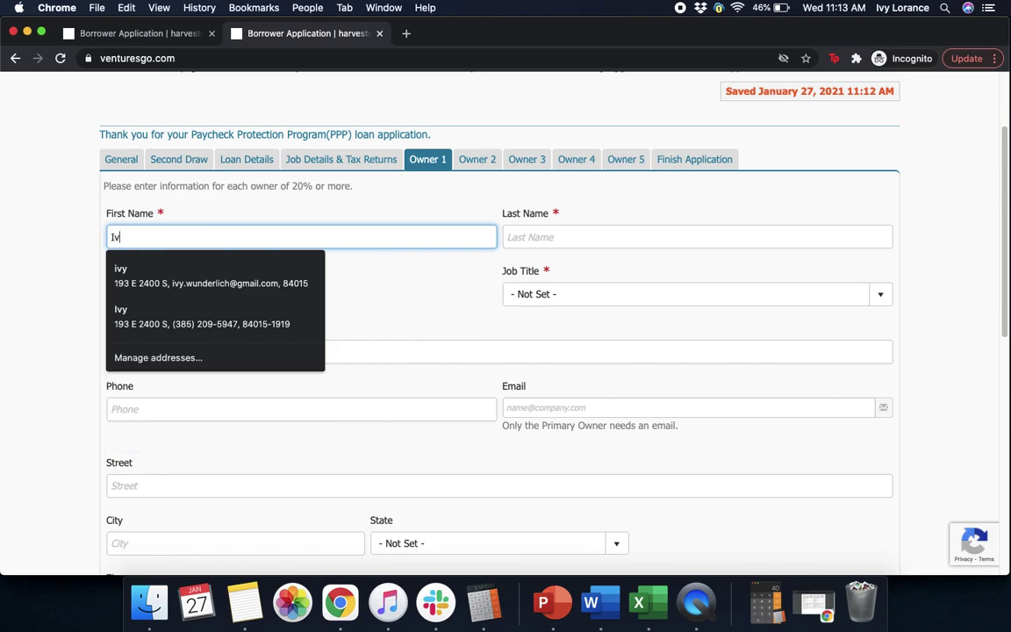
click(592, 239)
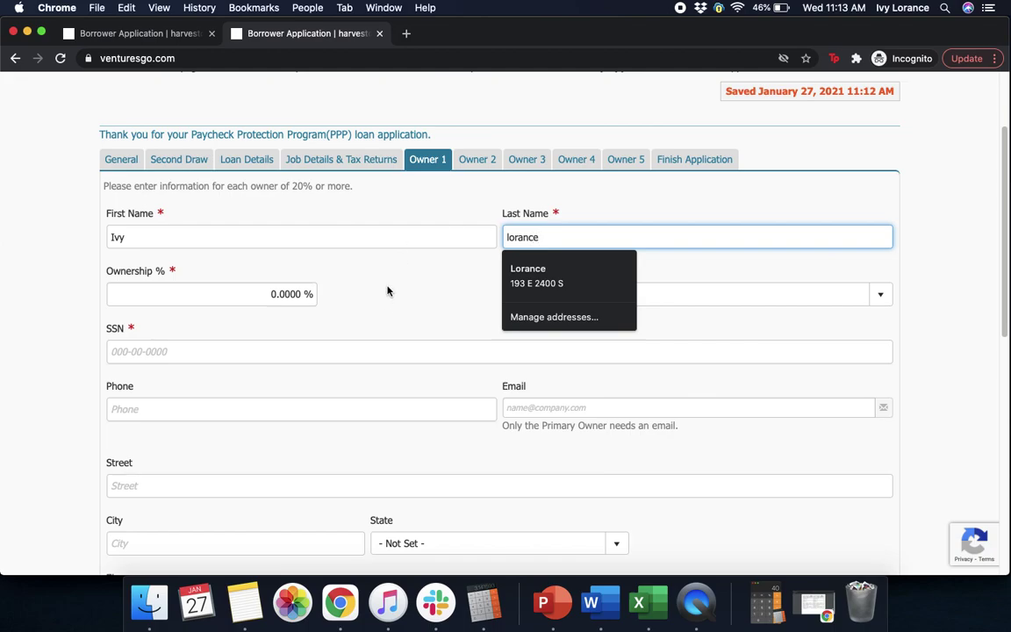
click(250, 296)
text(10)
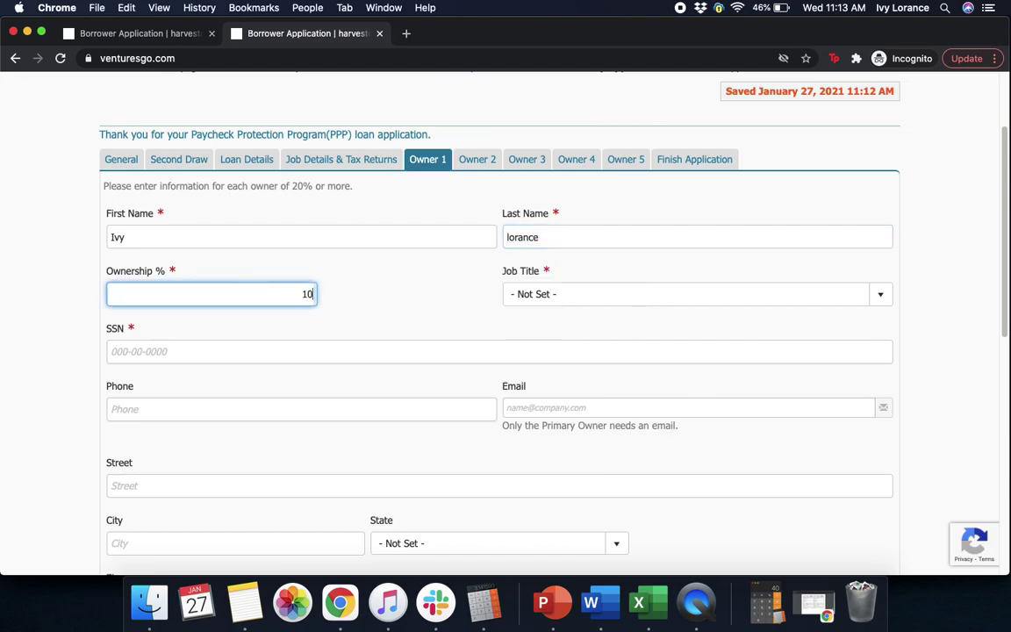
text(0)
click(638, 296)
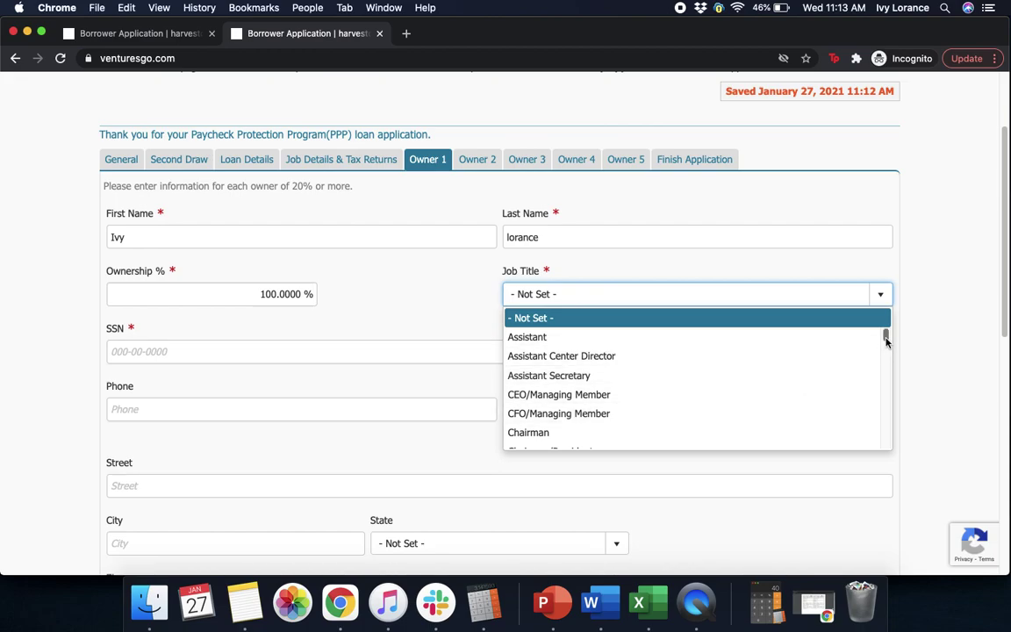
drag(887, 343, 887, 387)
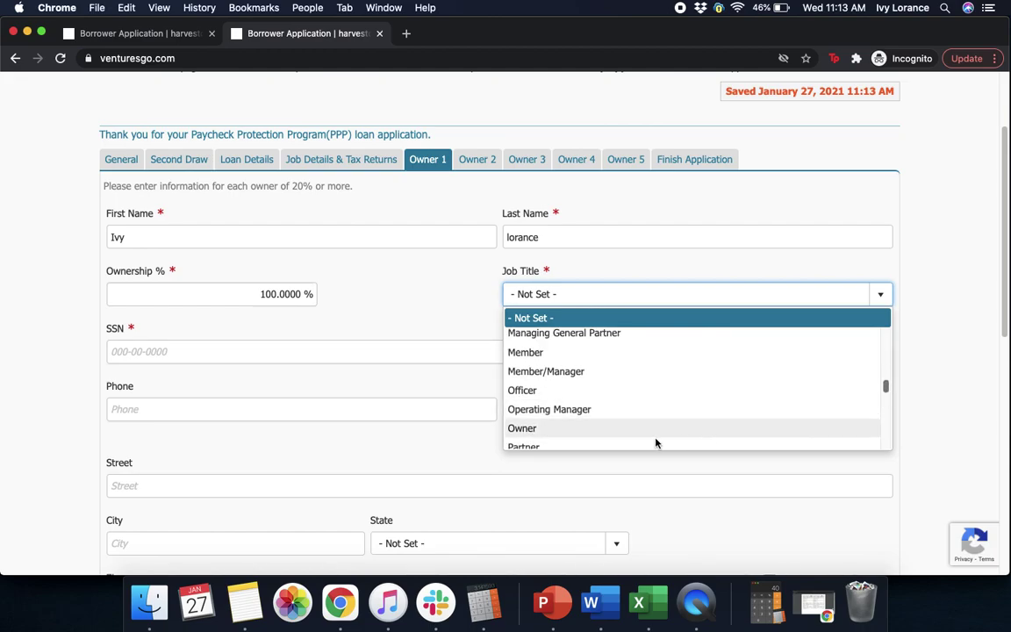
click(570, 428)
Fill in the owner's SSN, phone number and e-mail address.
click(169, 350)
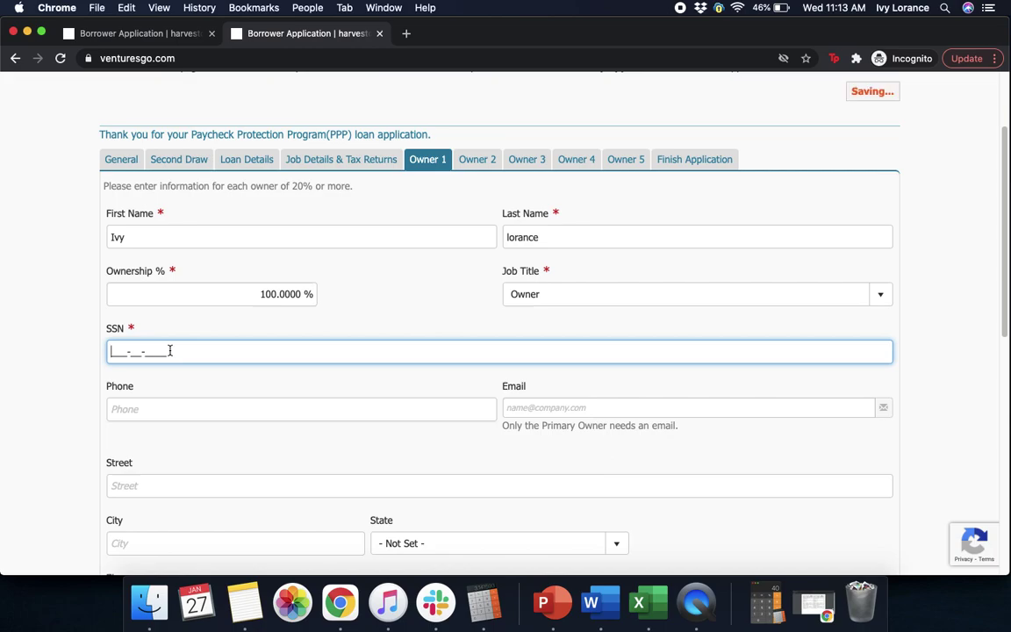
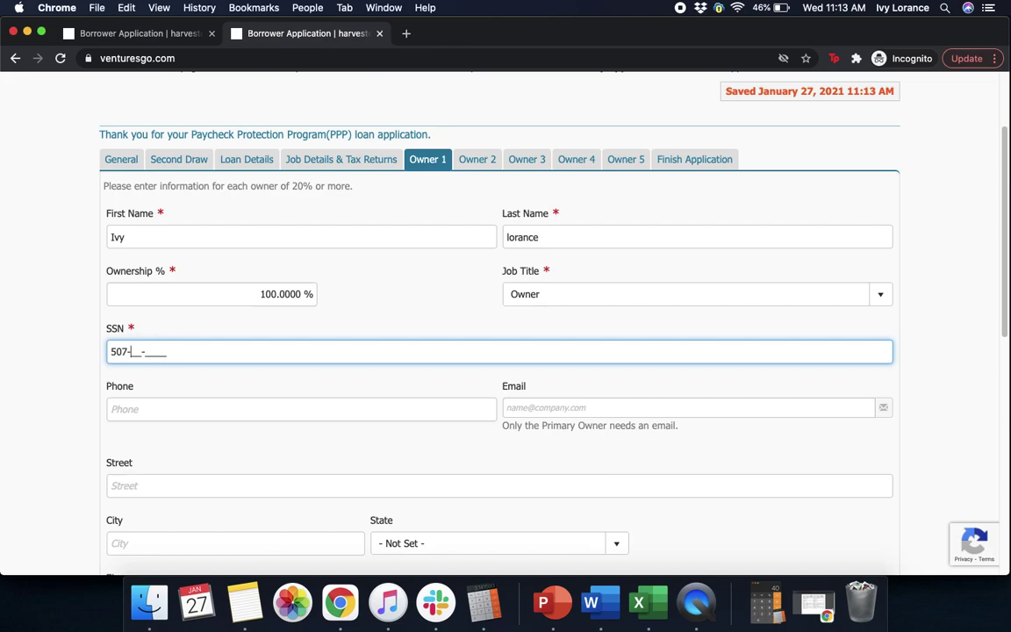
click(975, 352)
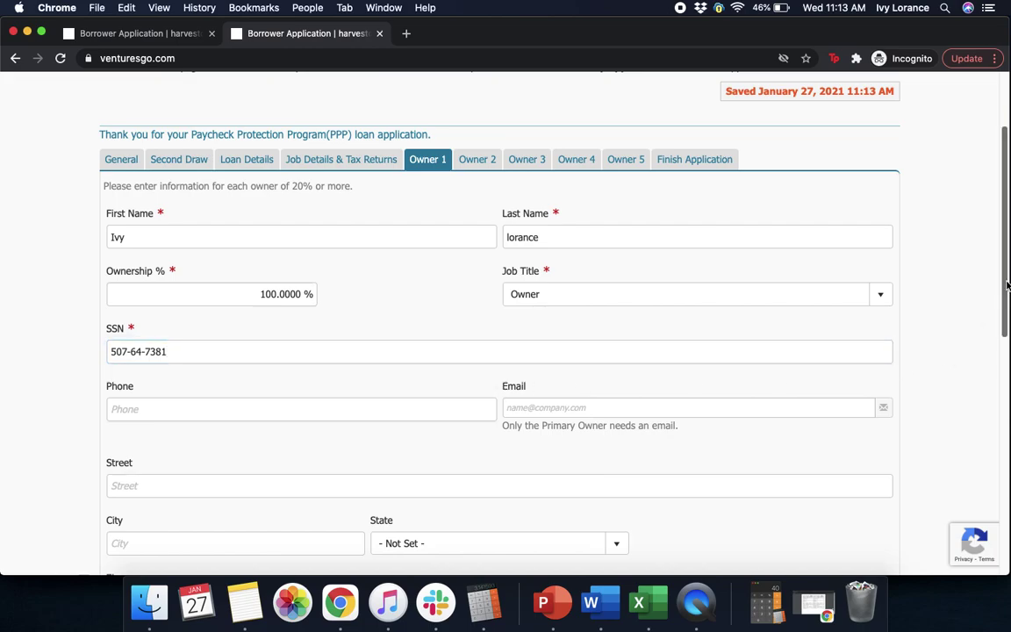
scroll(1006, 281, down, 3)
click(138, 307)
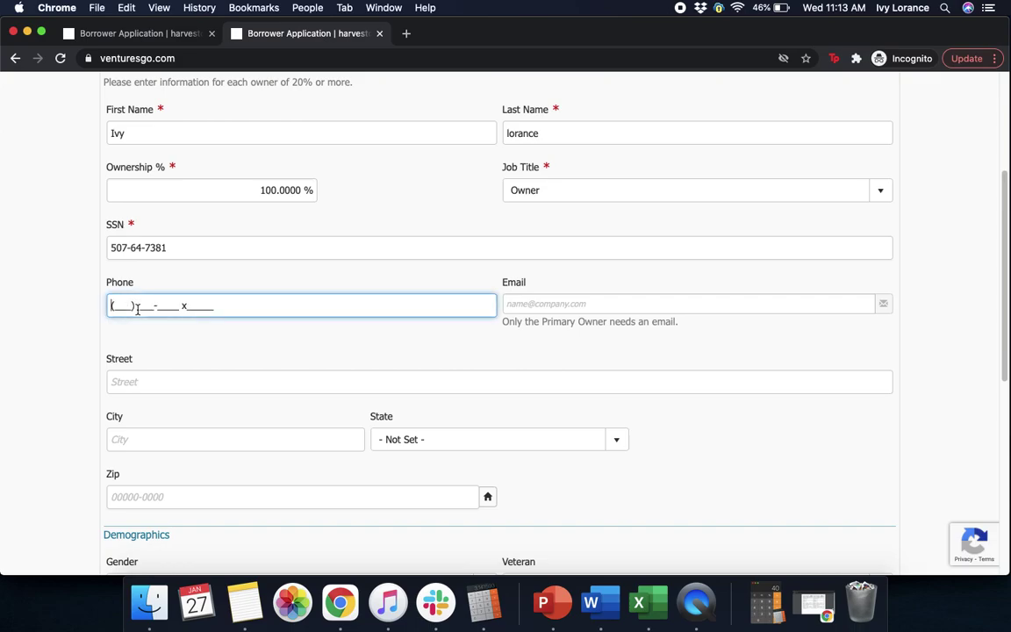
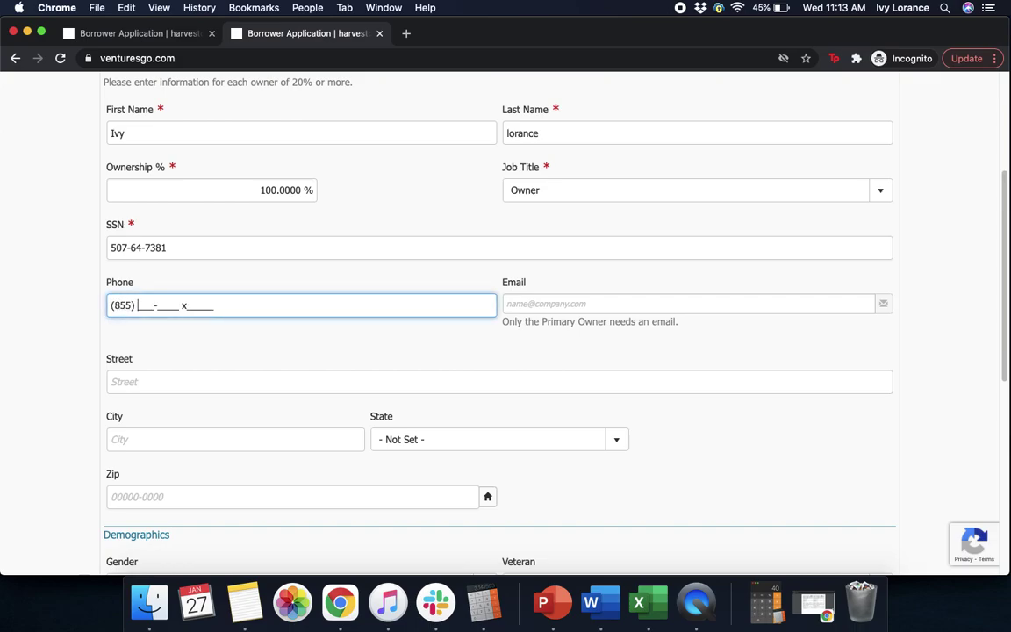
click(651, 304)
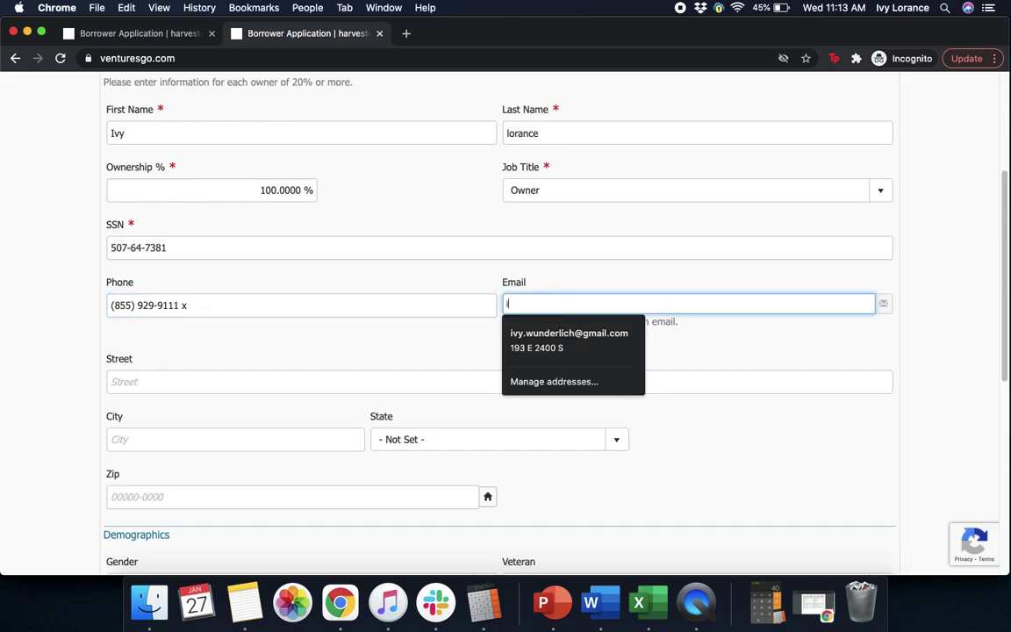
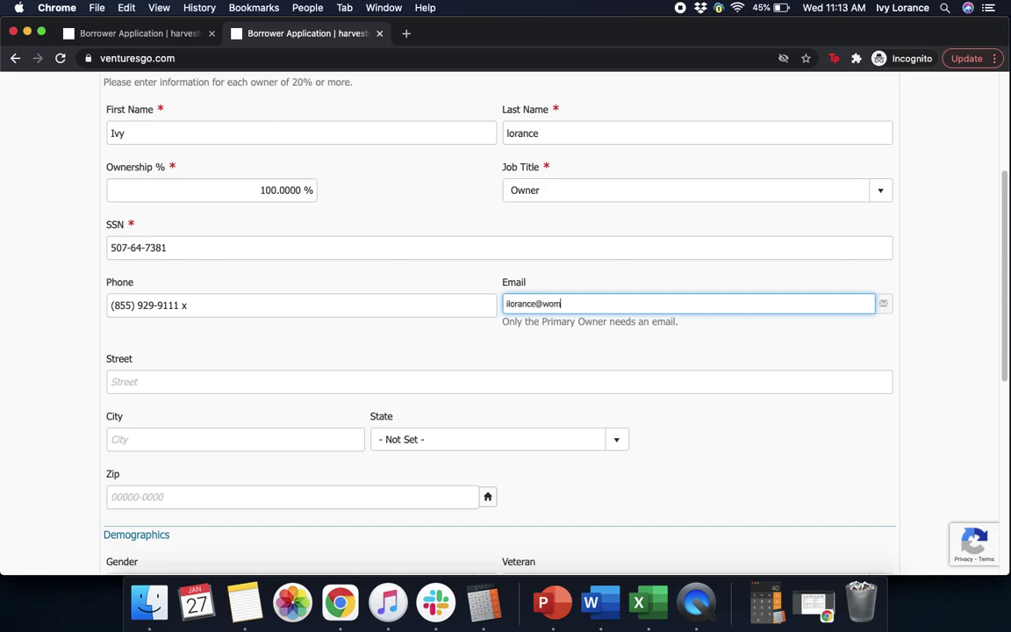
click(937, 290)
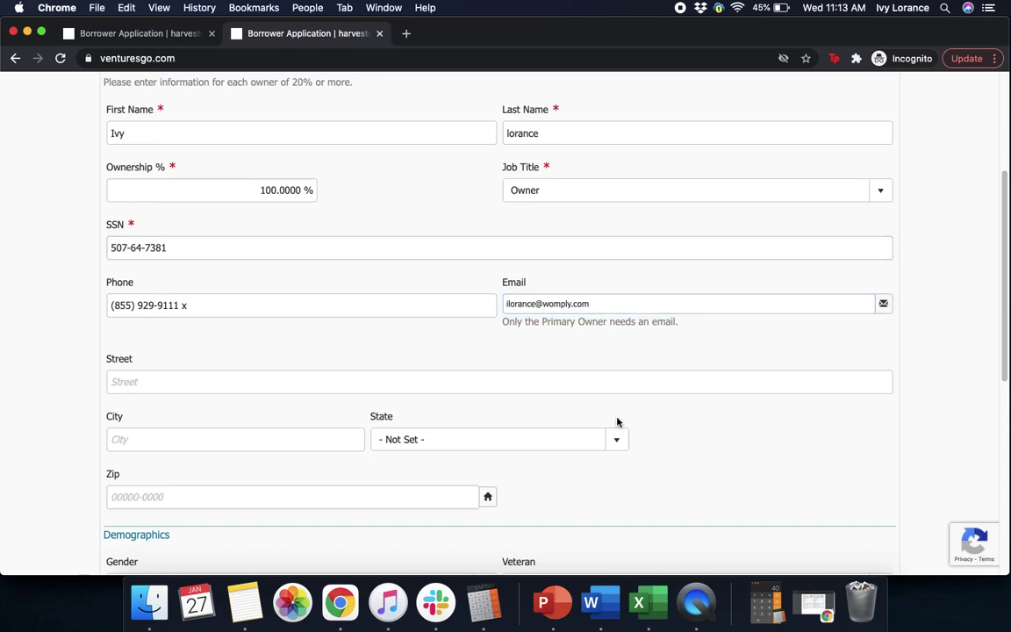
Enter the owner's street address and city, and choose California as the state.
click(254, 383)
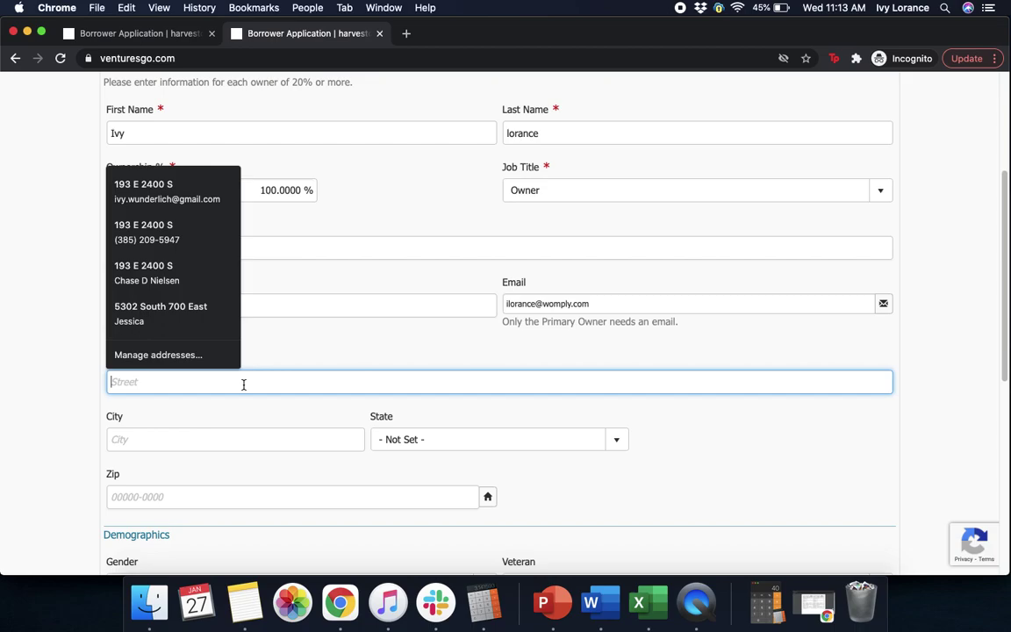
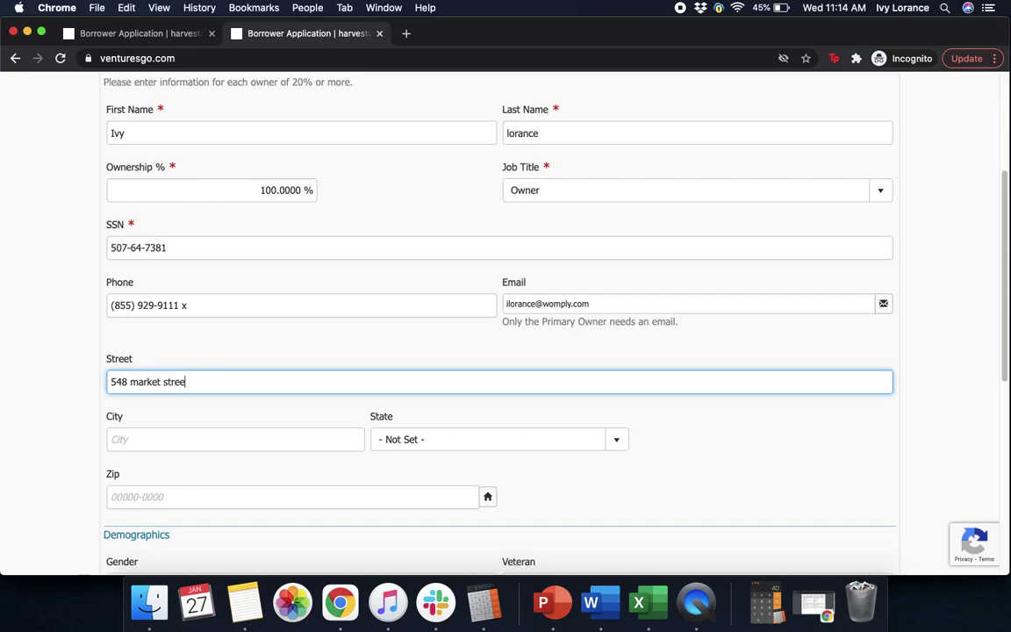
click(143, 444)
text(san fr)
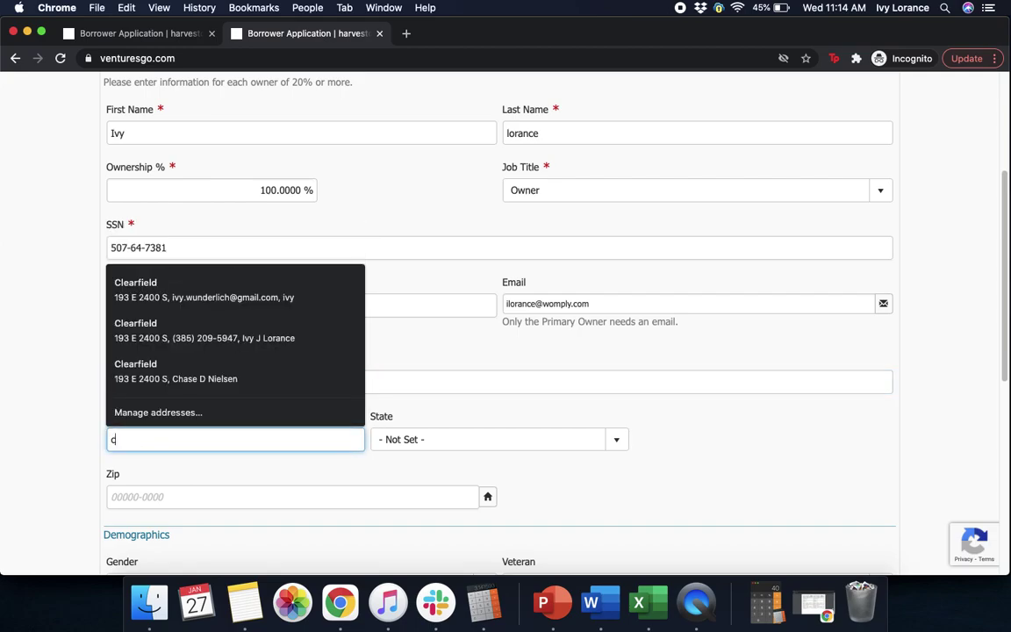
text(ancisco)
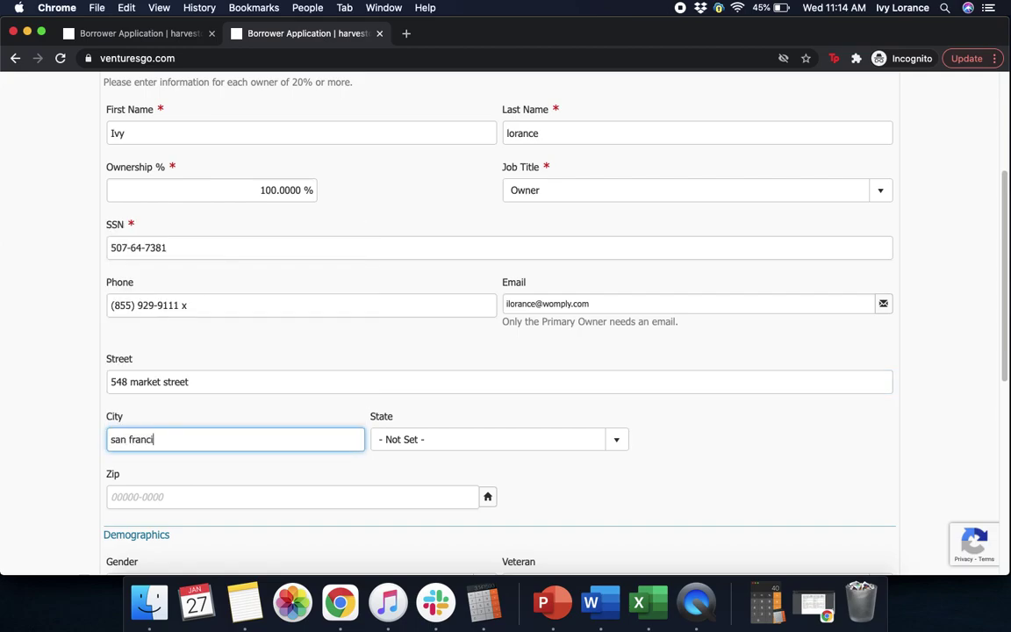
click(538, 439)
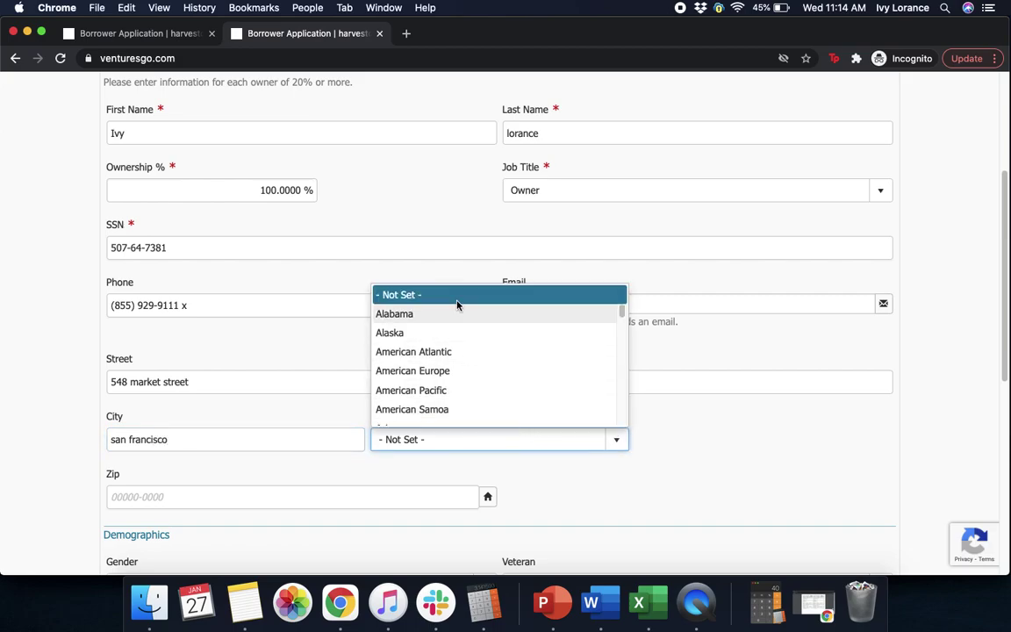
drag(622, 313, 621, 321)
scroll(621, 317, down, 1)
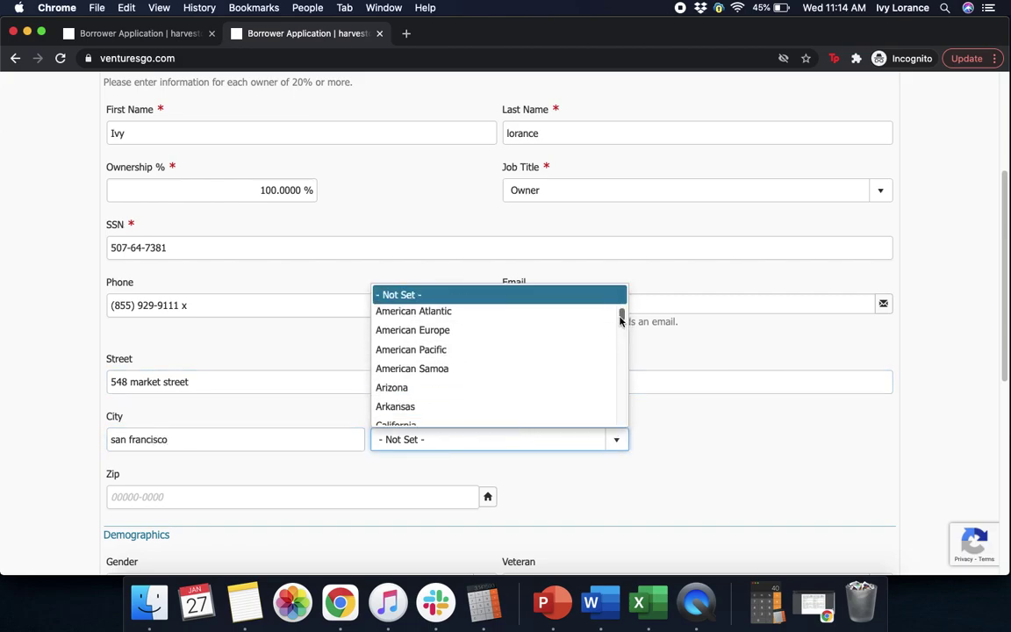
key(c)
click(509, 416)
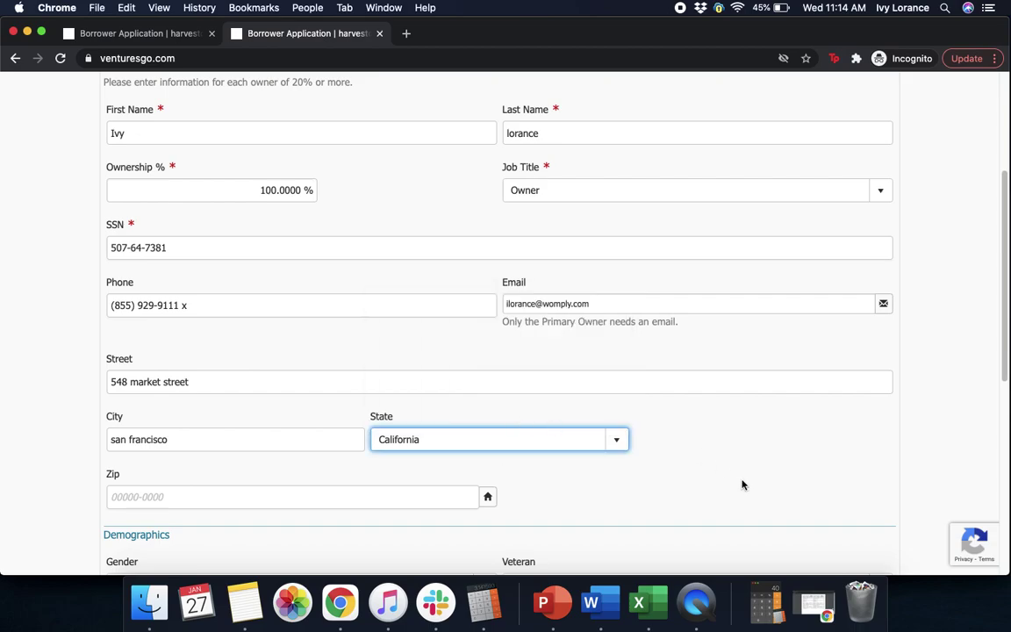
Enter the owner's zip code and complete it to the full nine-digit ZIP+4.
click(273, 497)
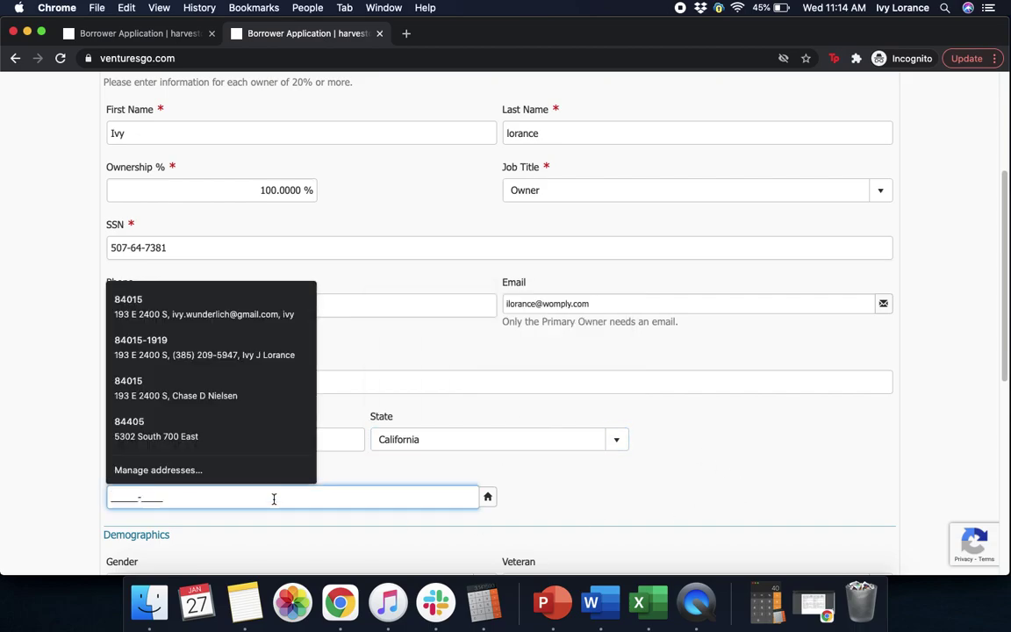
text(94104-)
click(616, 485)
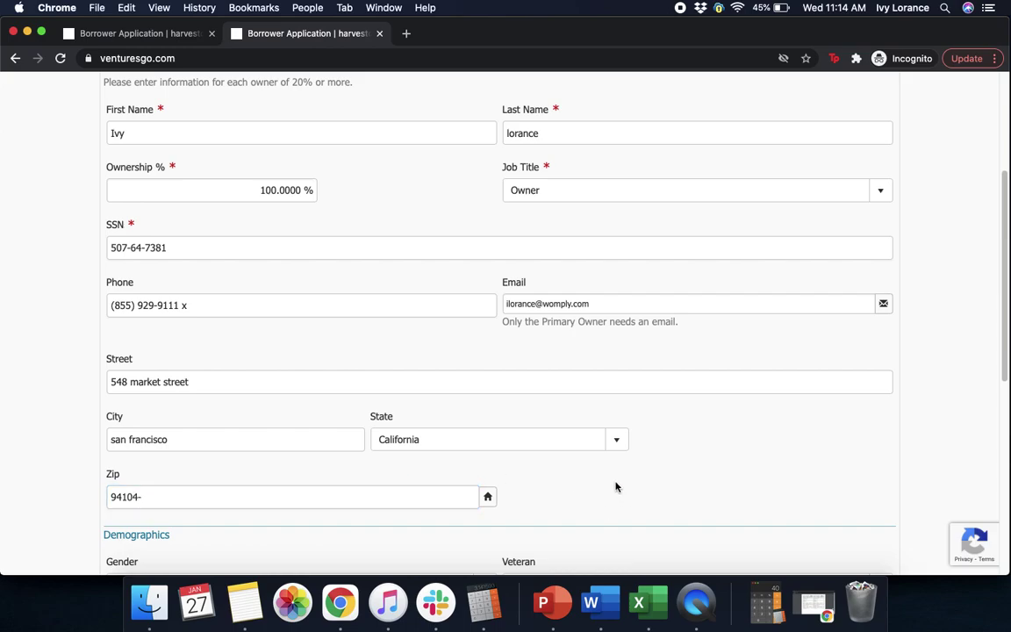
click(476, 501)
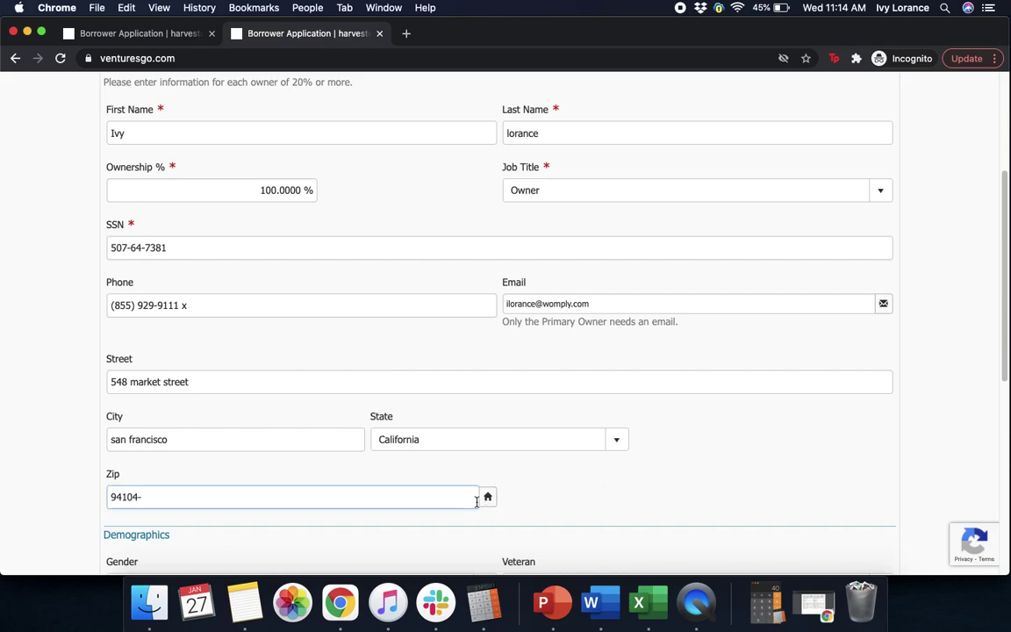
click(491, 498)
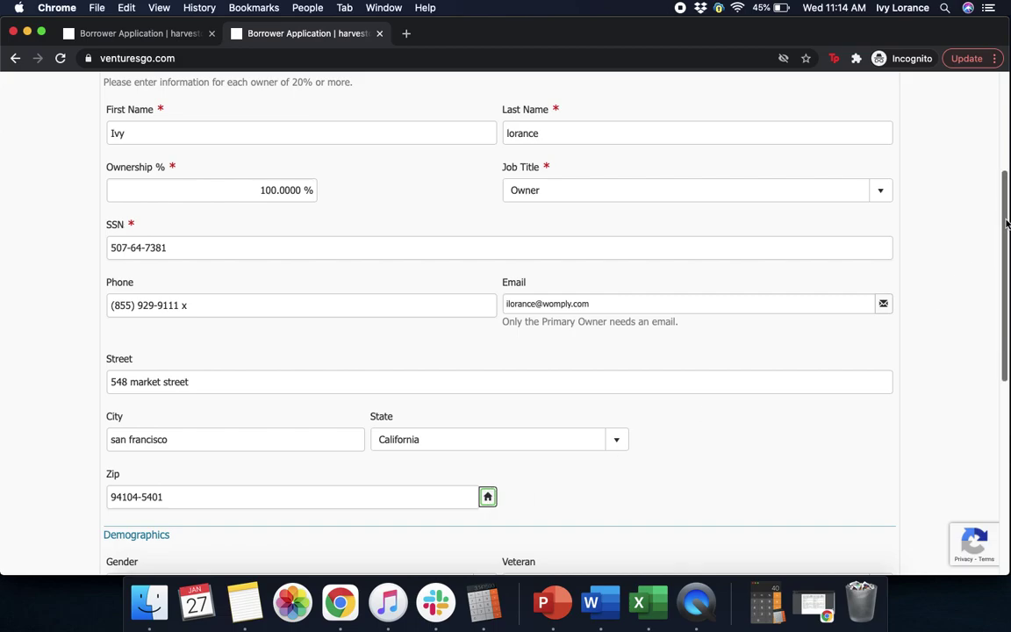
scroll(1008, 210, down, 3)
Set Owner 1's demographics to Female, Non-Veteran, White/Caucasian and Not Hispanic/Latino, then begin the license file selection.
drag(1007, 285, 1005, 368)
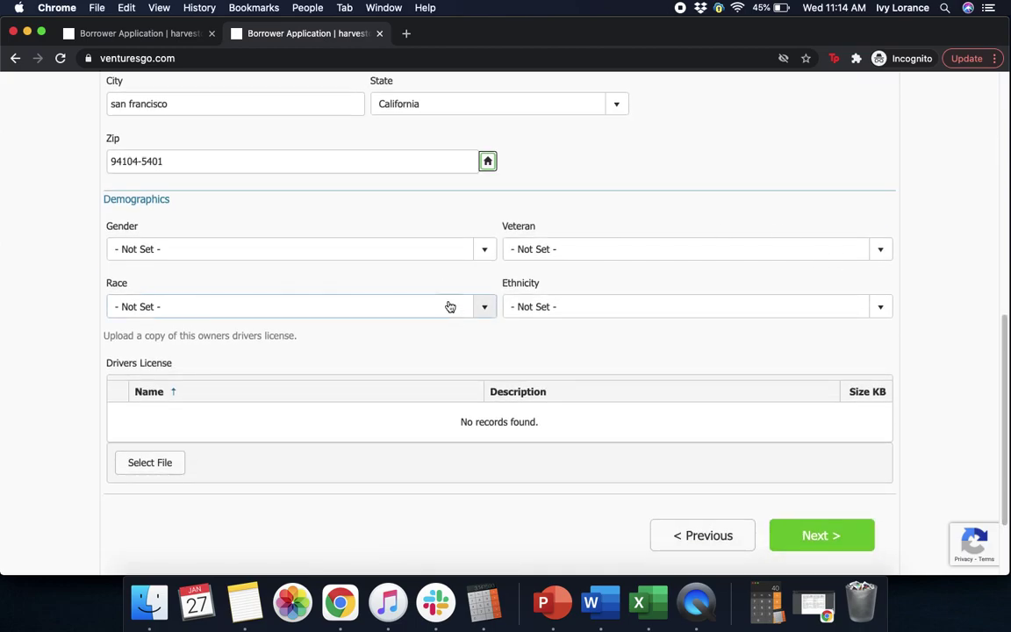
click(445, 254)
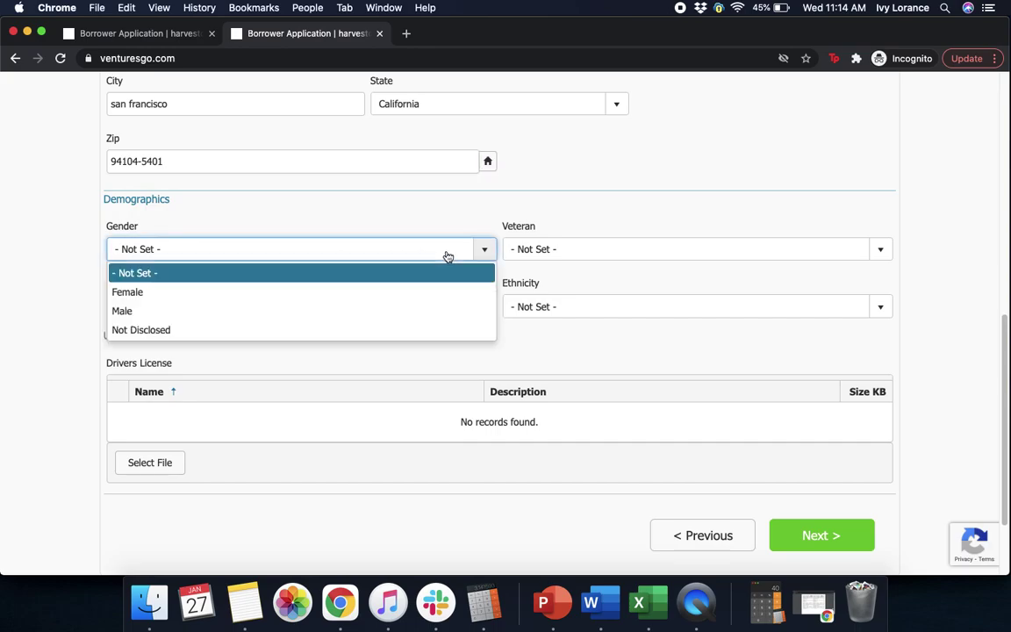
click(257, 298)
click(562, 248)
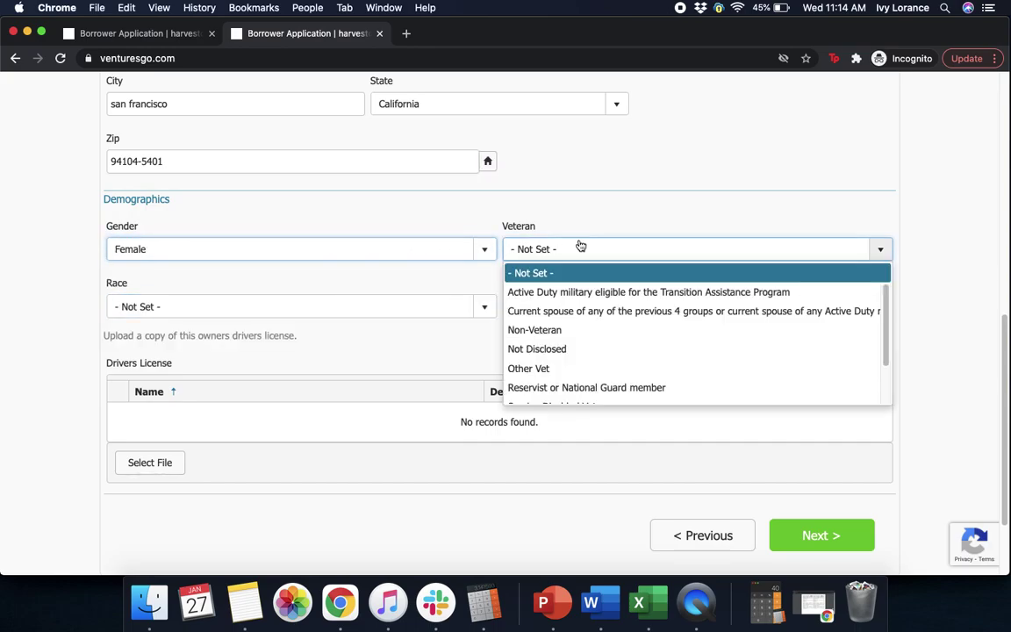
click(562, 330)
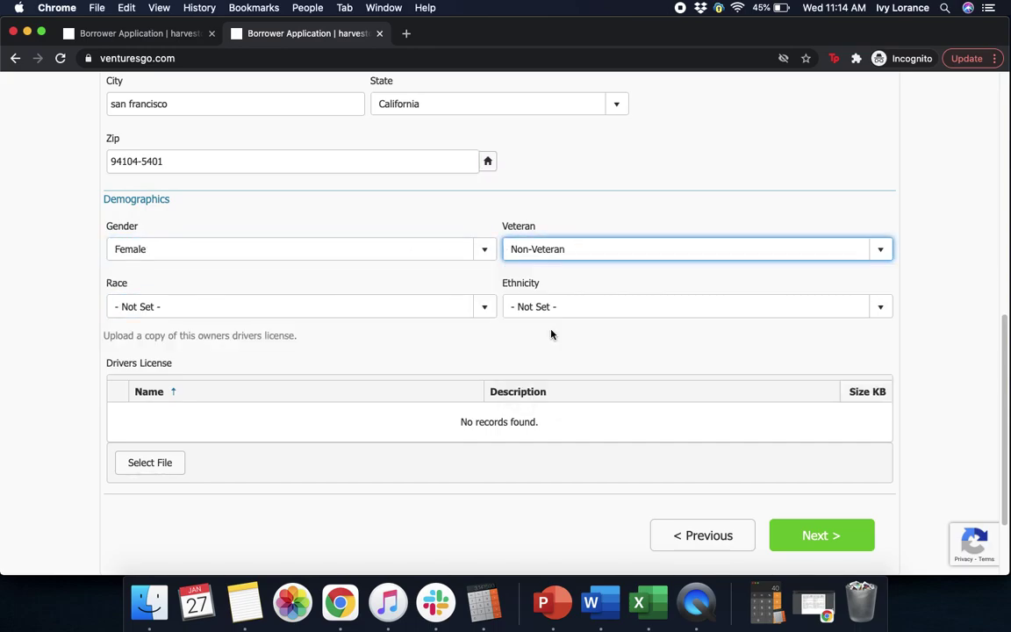
click(303, 310)
click(190, 445)
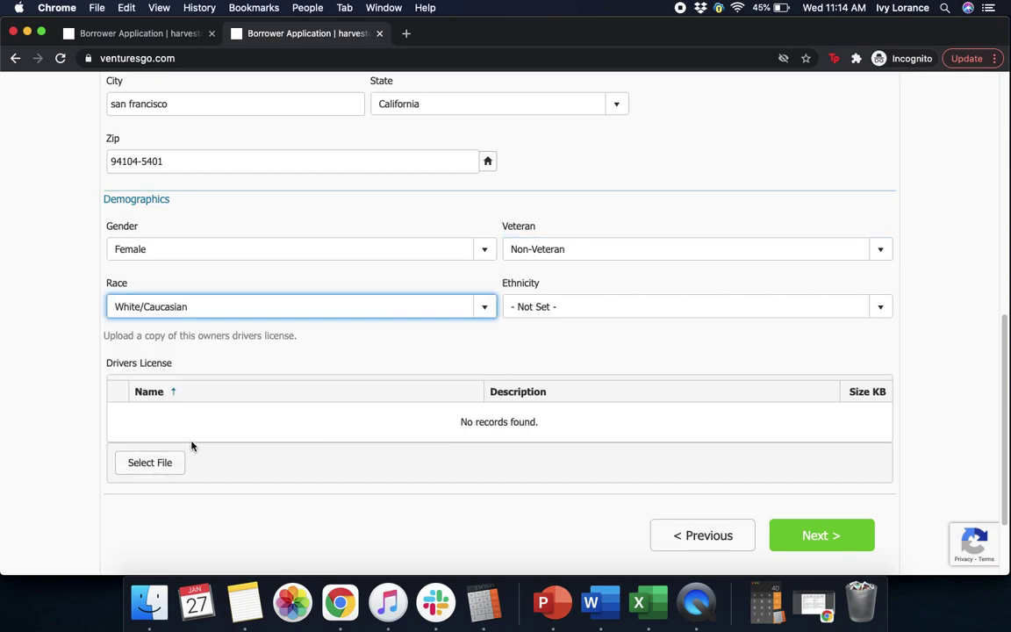
click(532, 307)
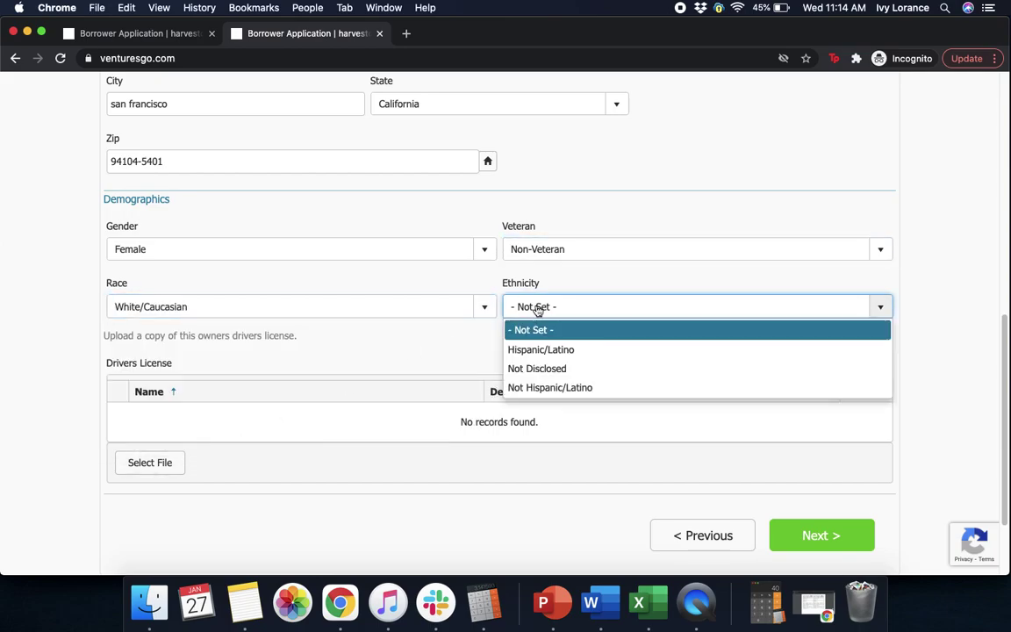
click(550, 388)
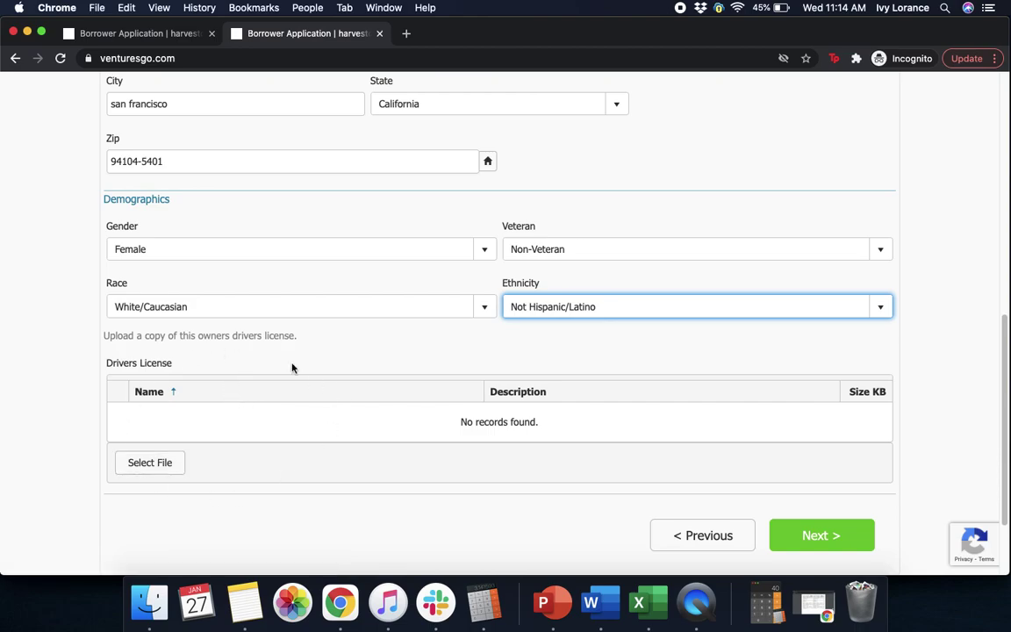
click(142, 464)
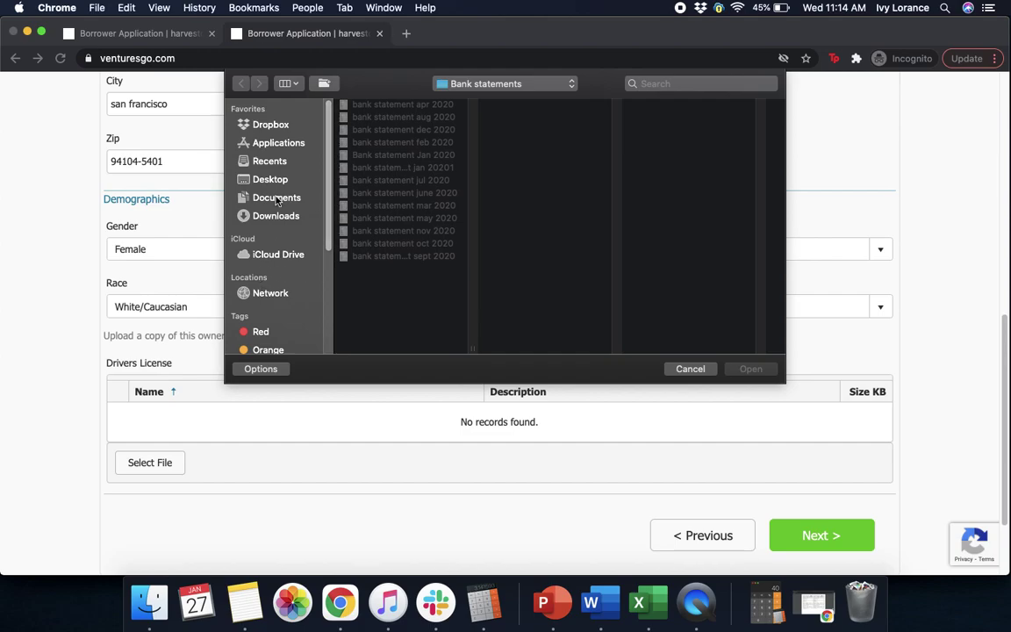
Upload the Drivers license image from Documents for Owner 1 and continue to the Owner 2 tab.
click(276, 200)
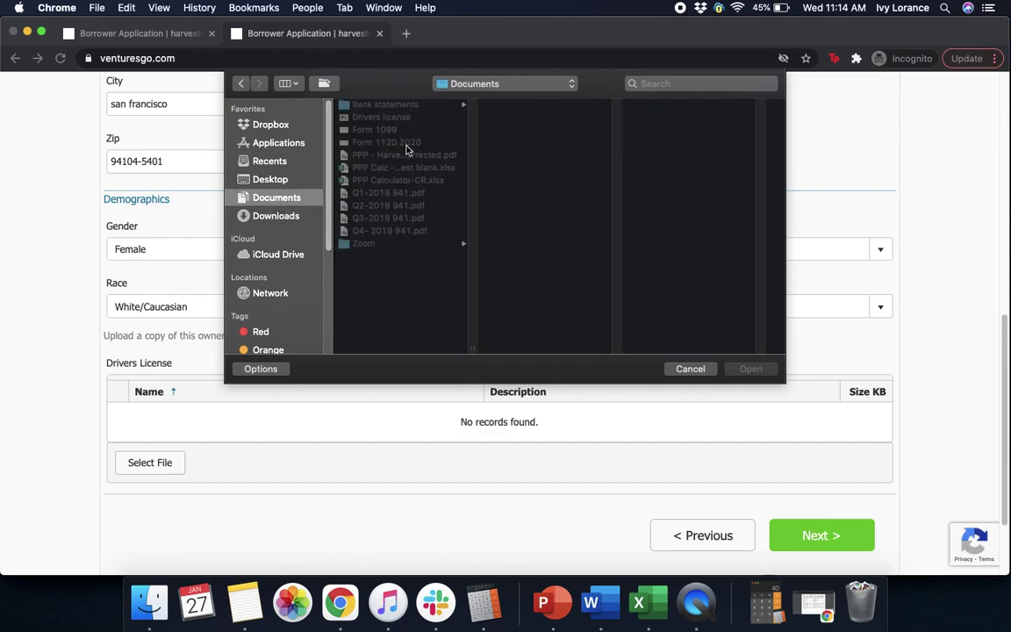
click(351, 116)
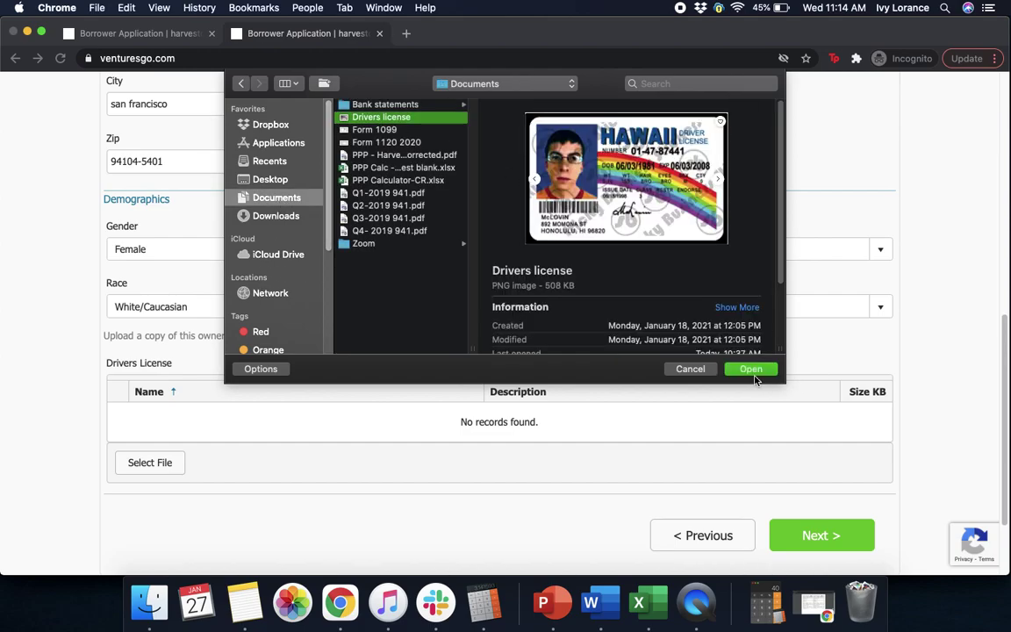
click(753, 374)
scroll(754, 379, down, 2)
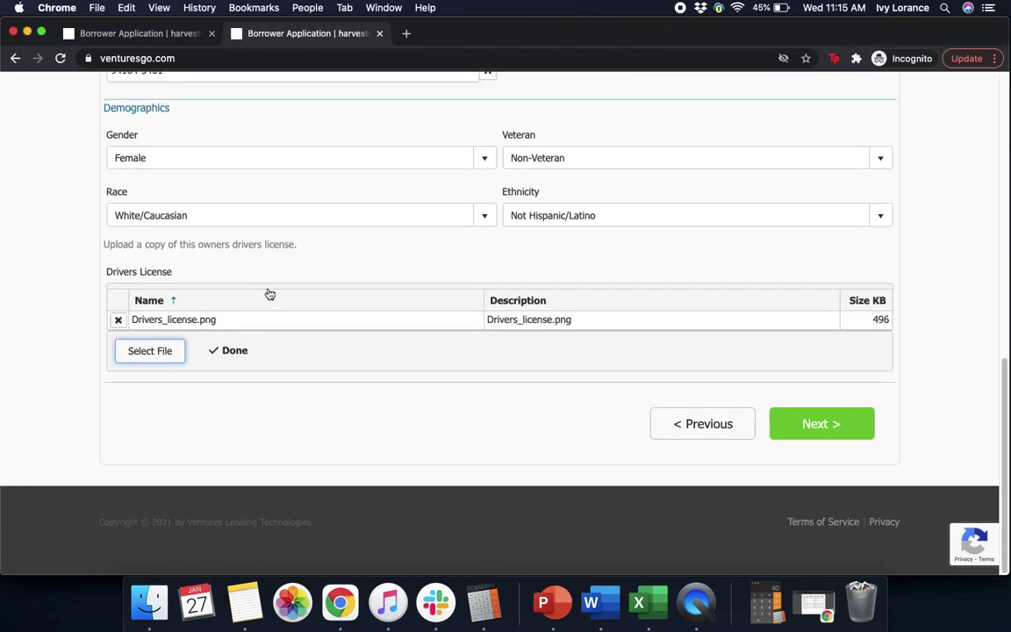
click(865, 430)
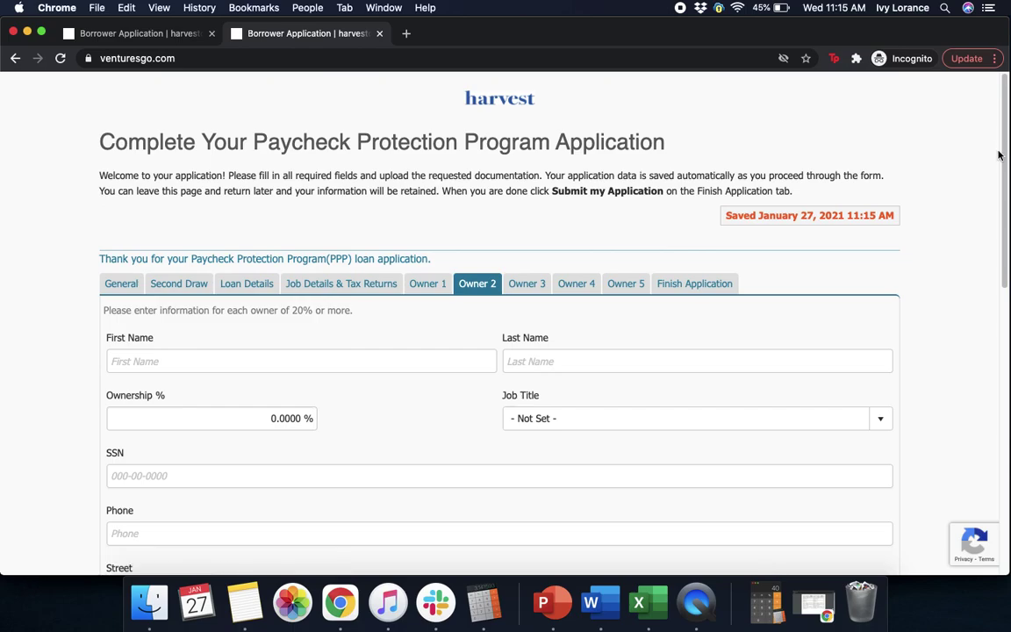
On the Finish Application tab, leave the comments box empty and submit the application.
drag(1004, 155, 1005, 182)
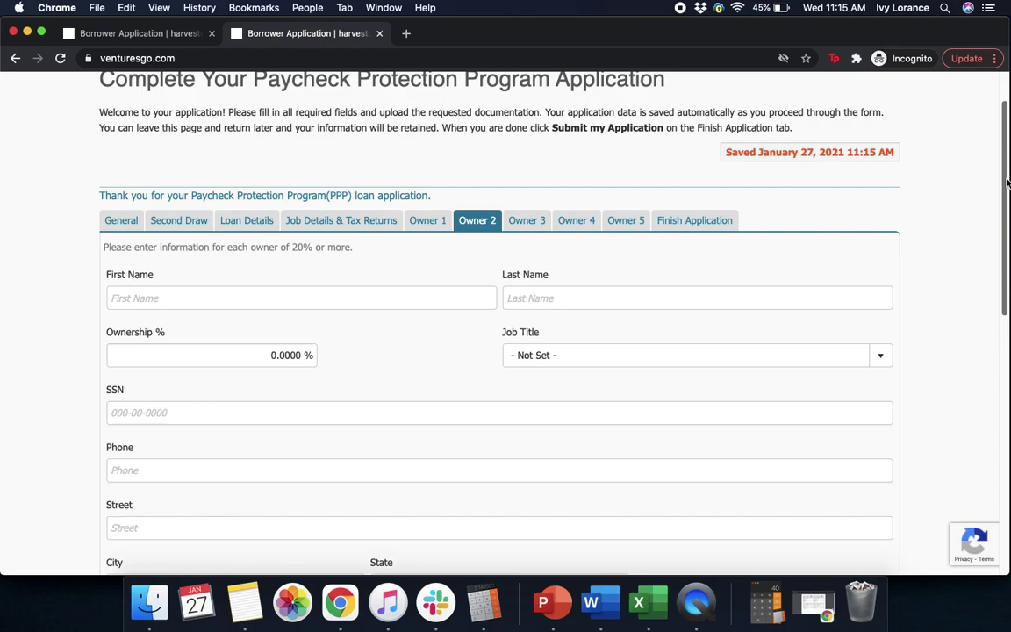
click(707, 224)
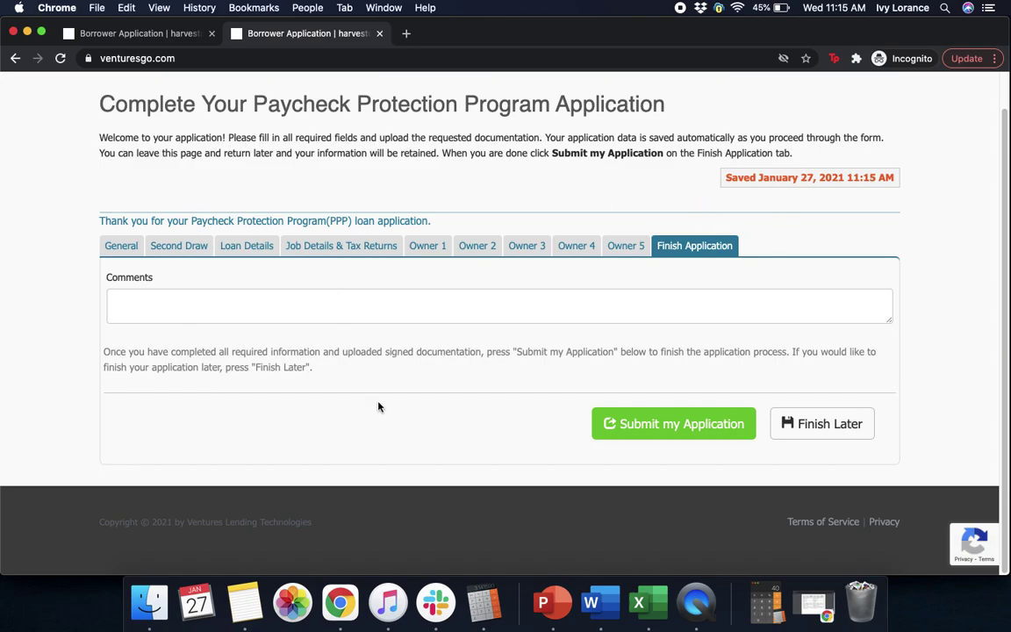
click(251, 310)
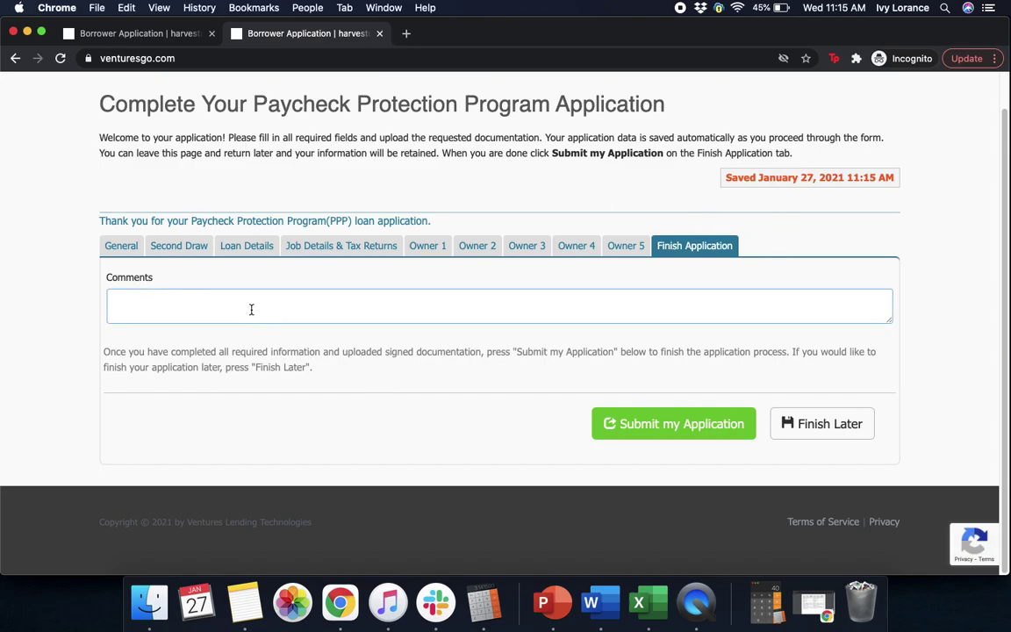
click(674, 428)
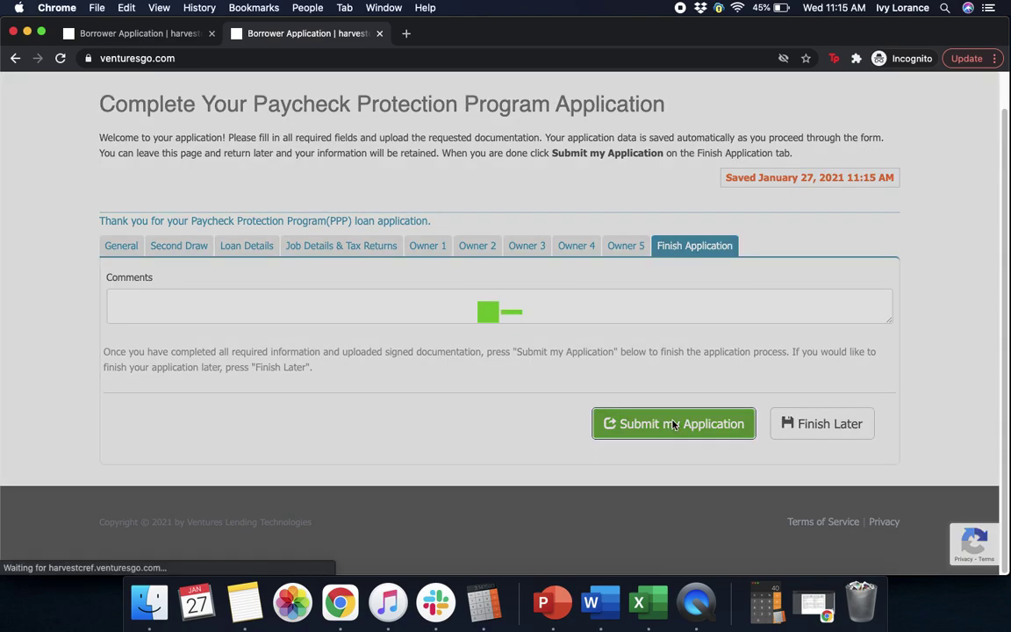